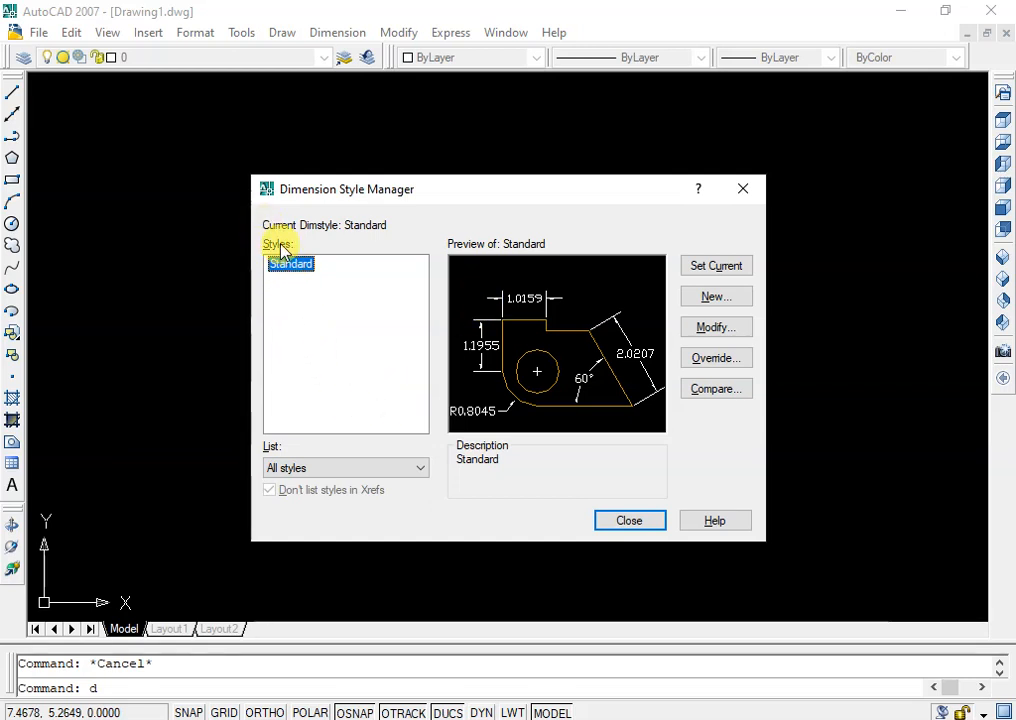
Step: Create a new dimension style named Dimension, based on Standard and used for all dimensions, and continue to its settings
left_click(721, 299)
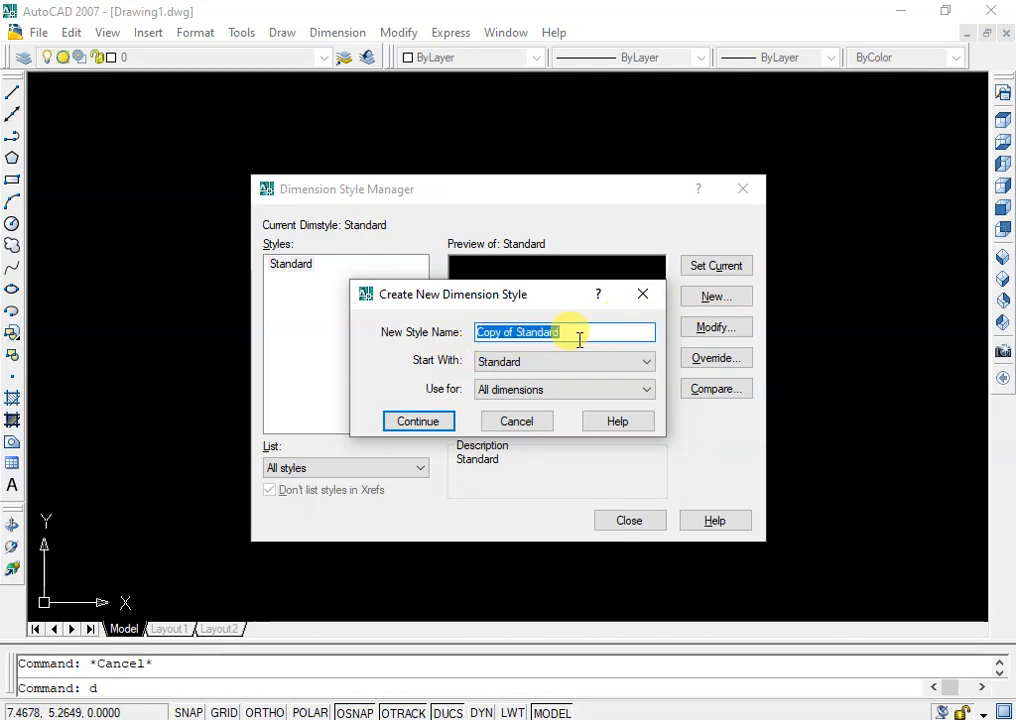
left_click(547, 362)
left_click(549, 380)
left_click(586, 334)
left_click_drag(591, 334, 447, 331)
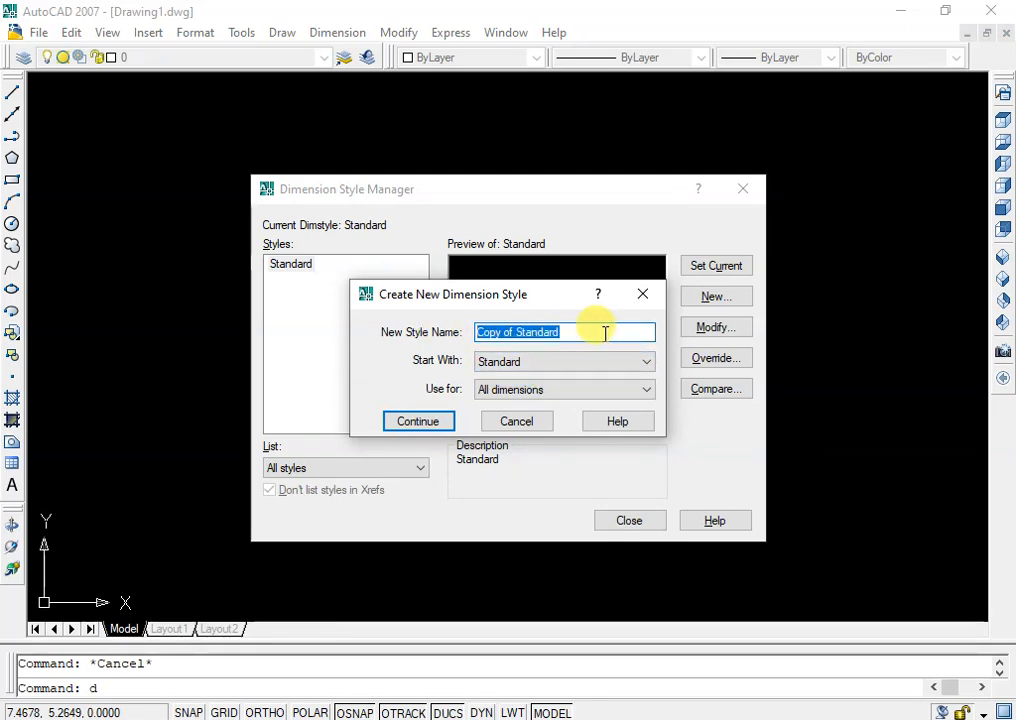
type("Dimension")
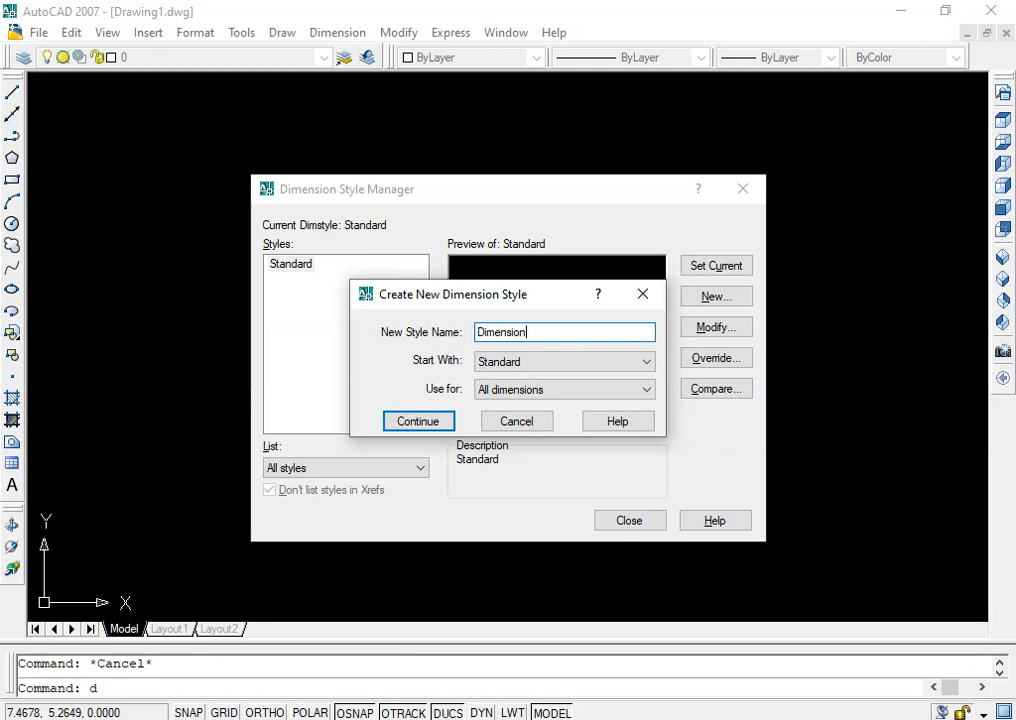
left_click(566, 400)
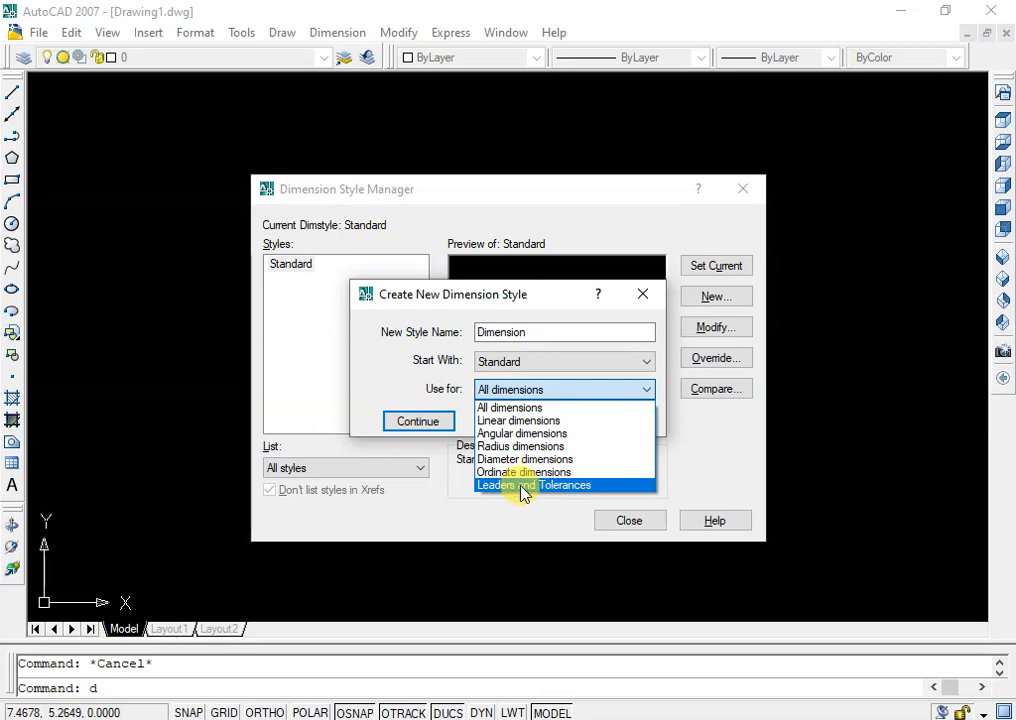
left_click(510, 410)
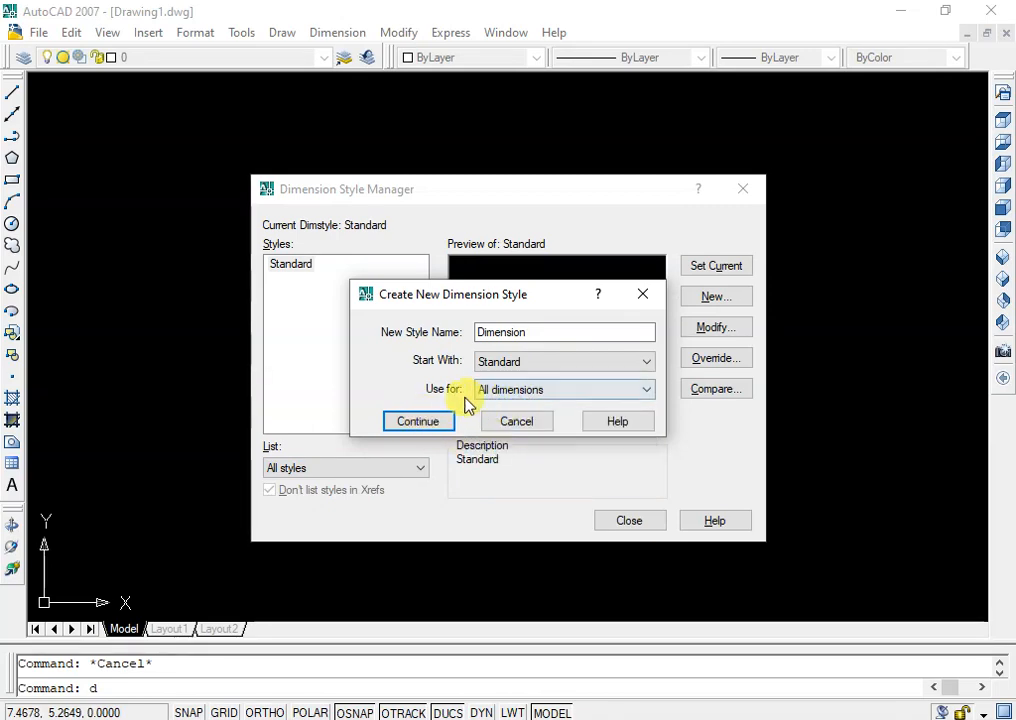
left_click(430, 422)
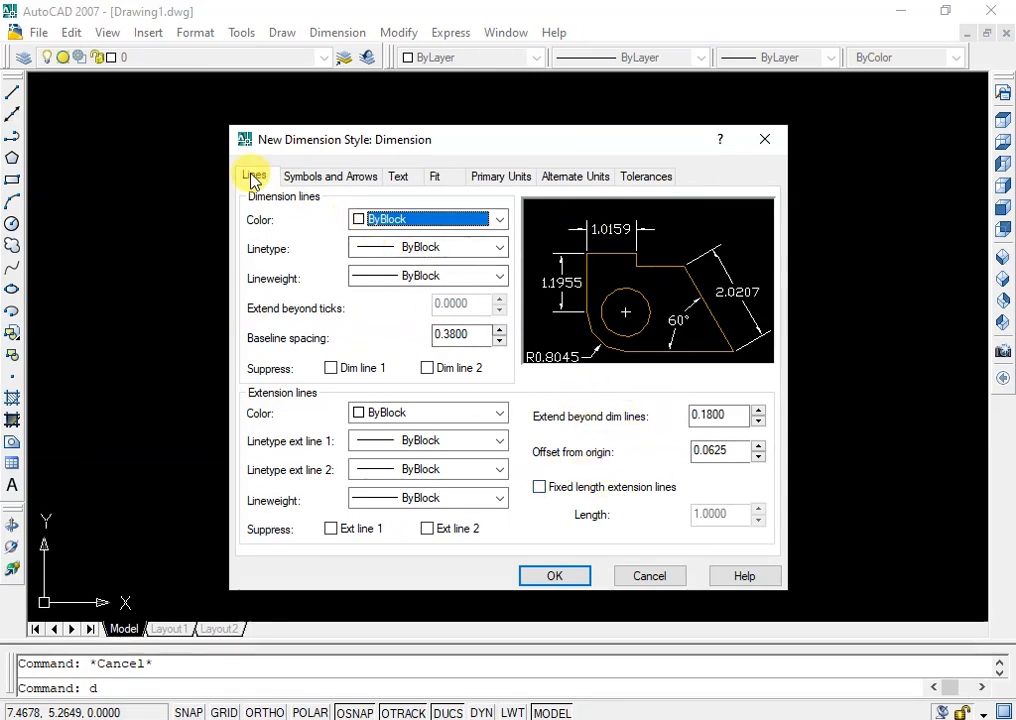
Step: Set the dimension lines to color Red, linetype ByLayer and lineweight 0.25 mm
left_click(468, 224)
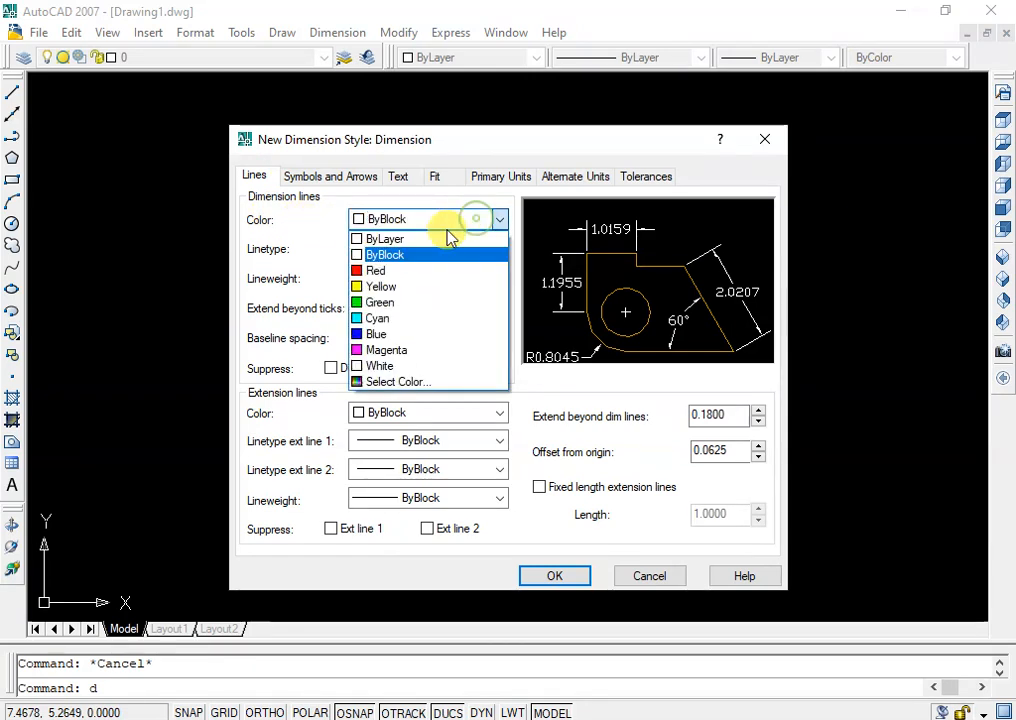
left_click(426, 276)
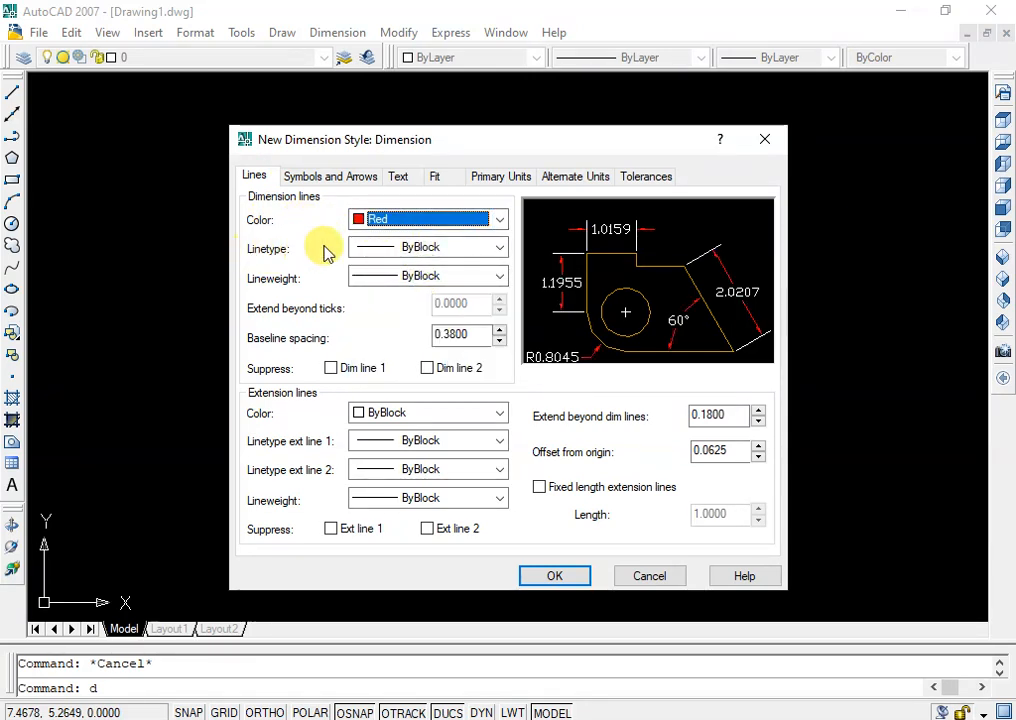
left_click(405, 252)
left_click(416, 266)
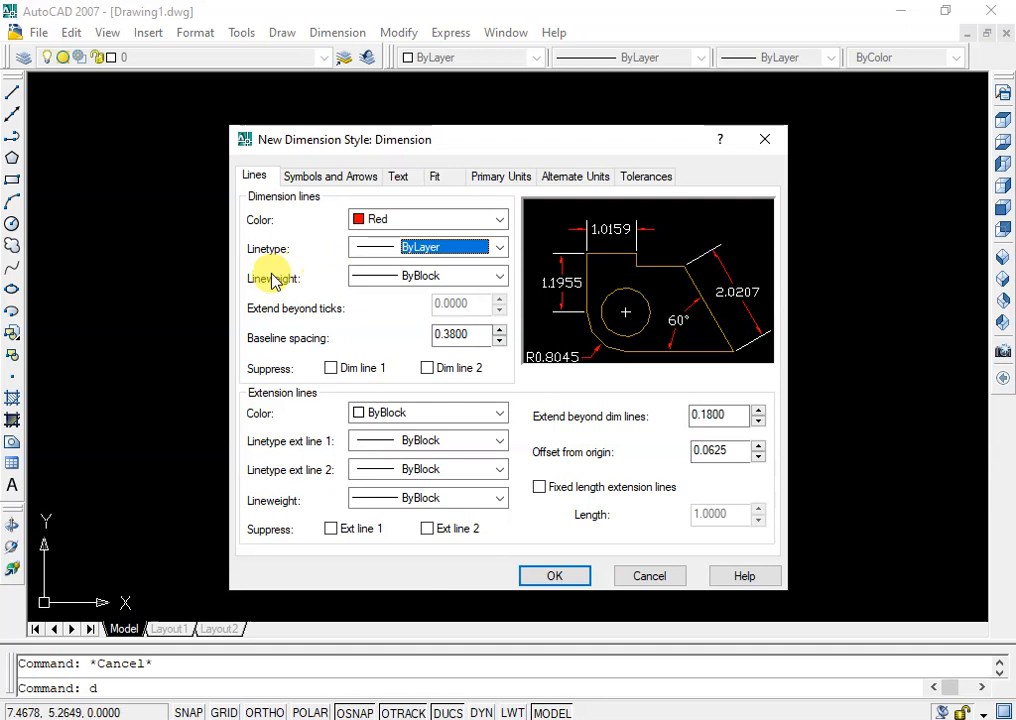
left_click(396, 279)
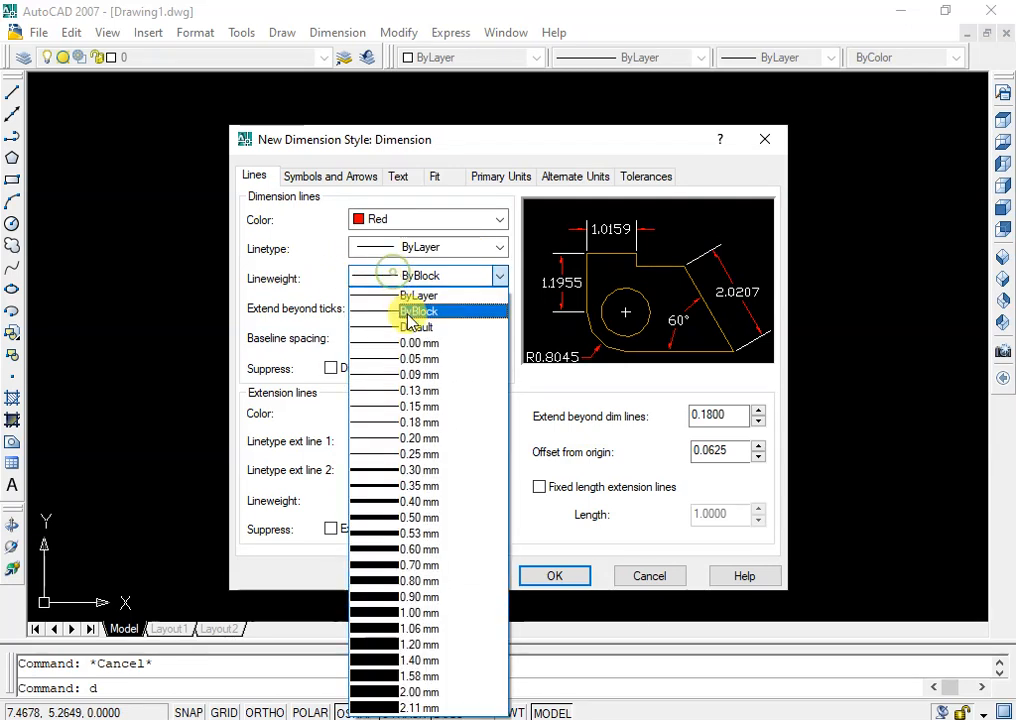
left_click(414, 455)
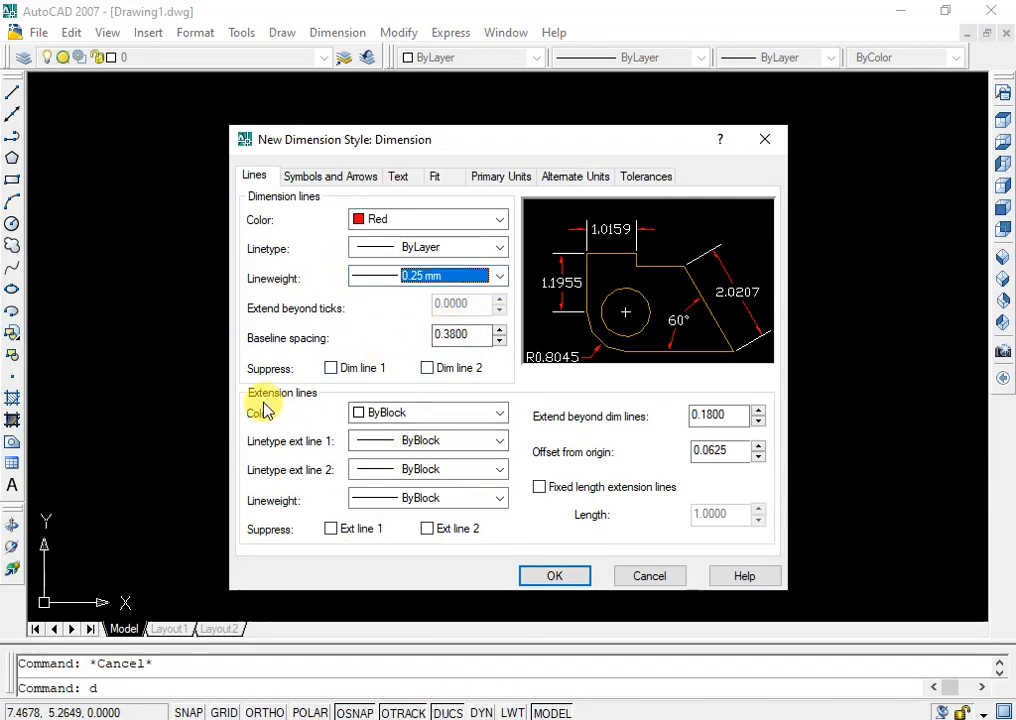
Step: Set the extension lines to color Yellow, both extension linetypes to ByLayer, and the lineweight to 0.25 mm
left_click(405, 413)
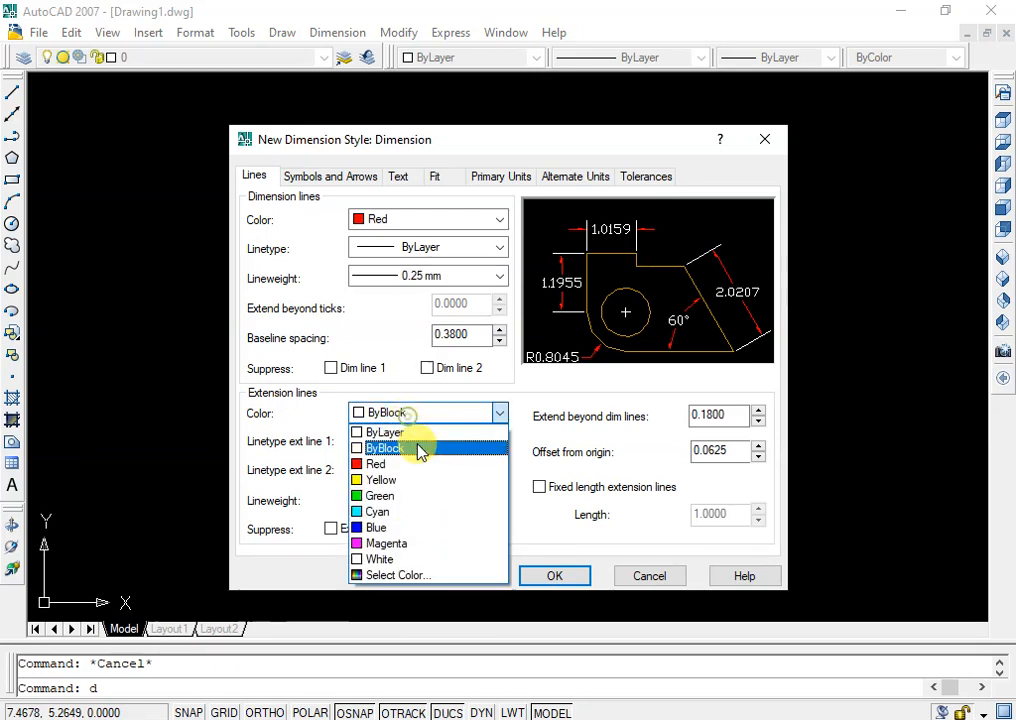
left_click(408, 481)
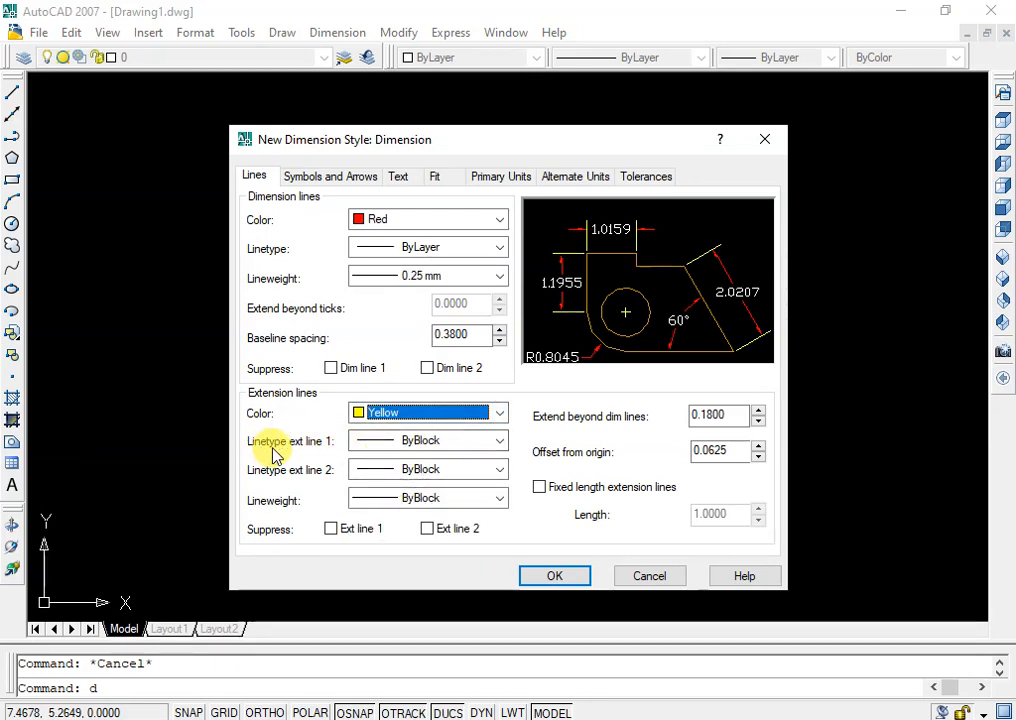
left_click(372, 441)
left_click(385, 455)
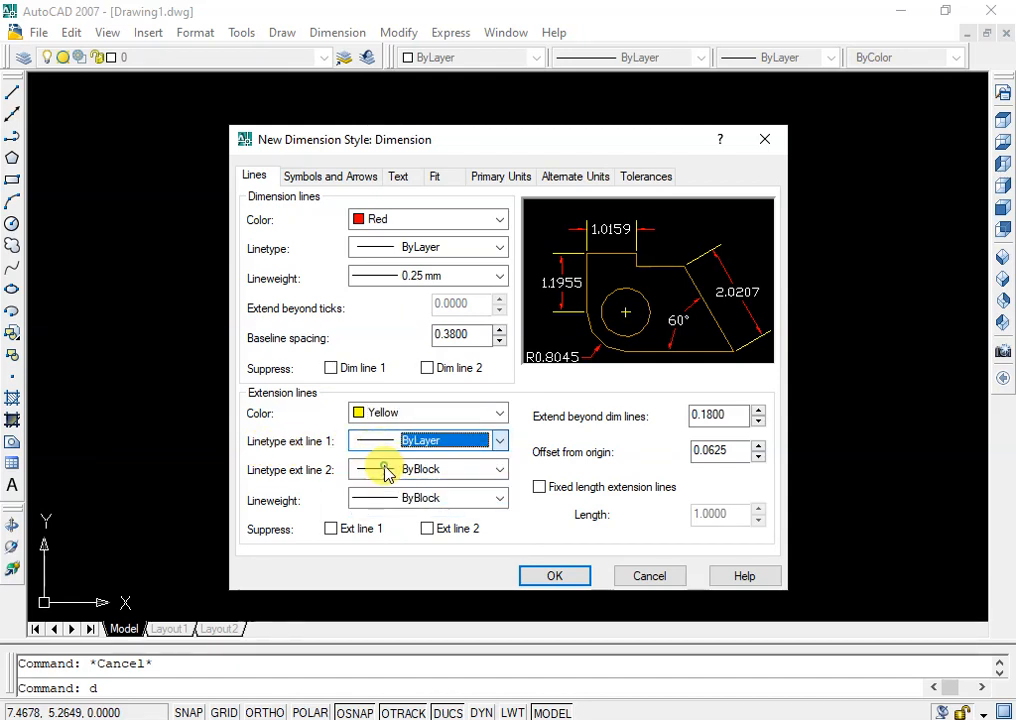
left_click(390, 470)
left_click(408, 484)
left_click(365, 498)
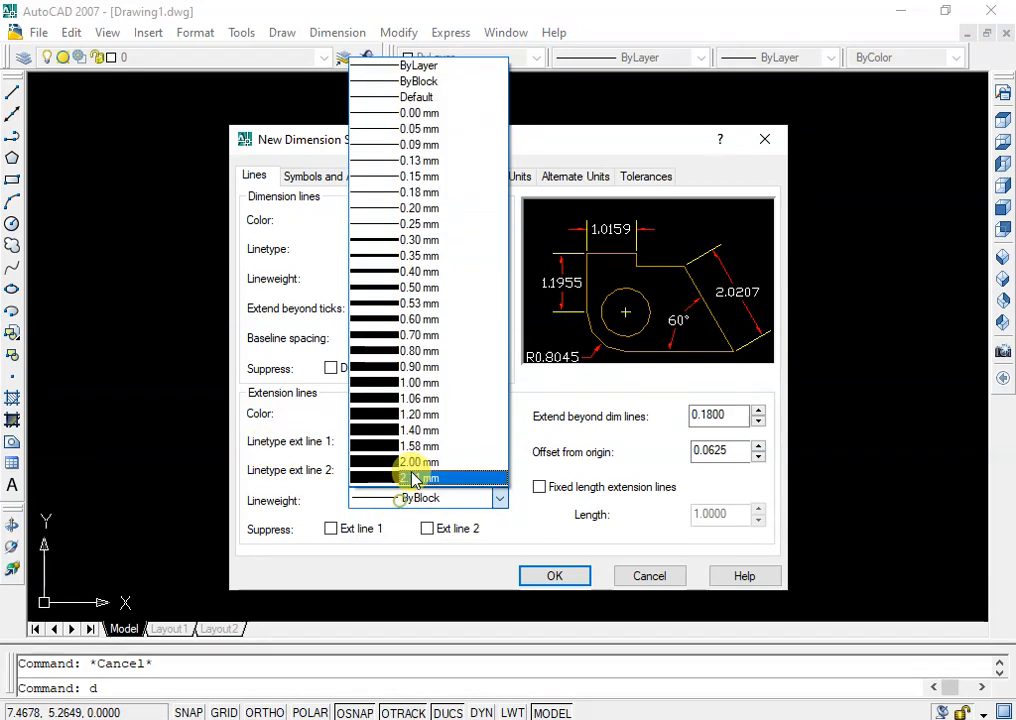
left_click(425, 226)
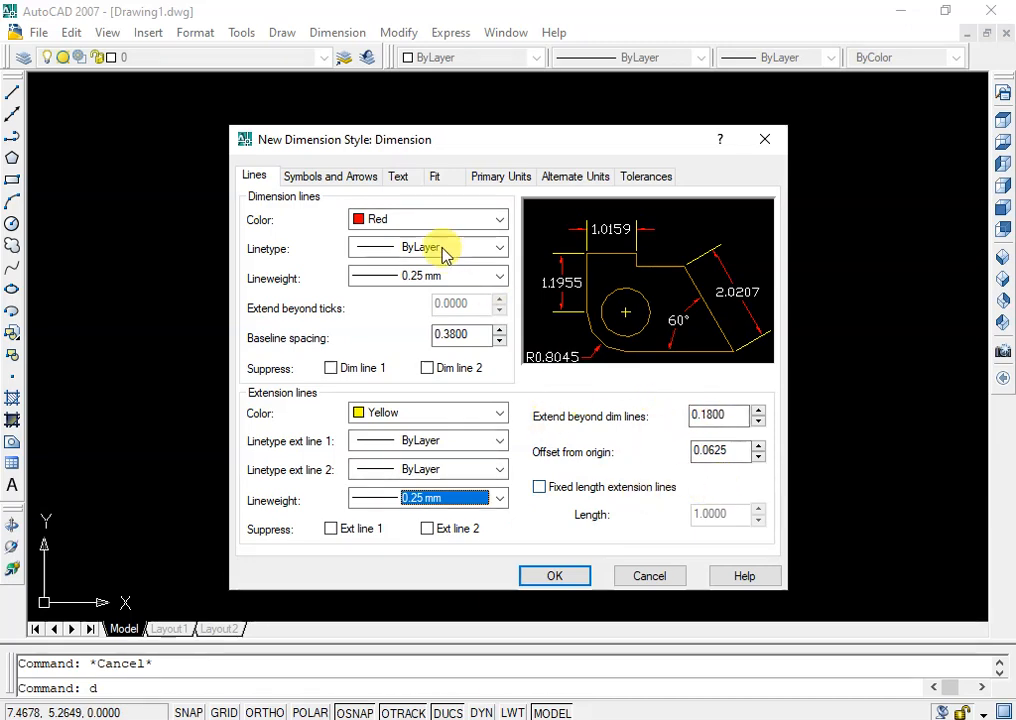
Step: Set the first, second and leader arrowheads of the dimension style to Dot
left_click(328, 180)
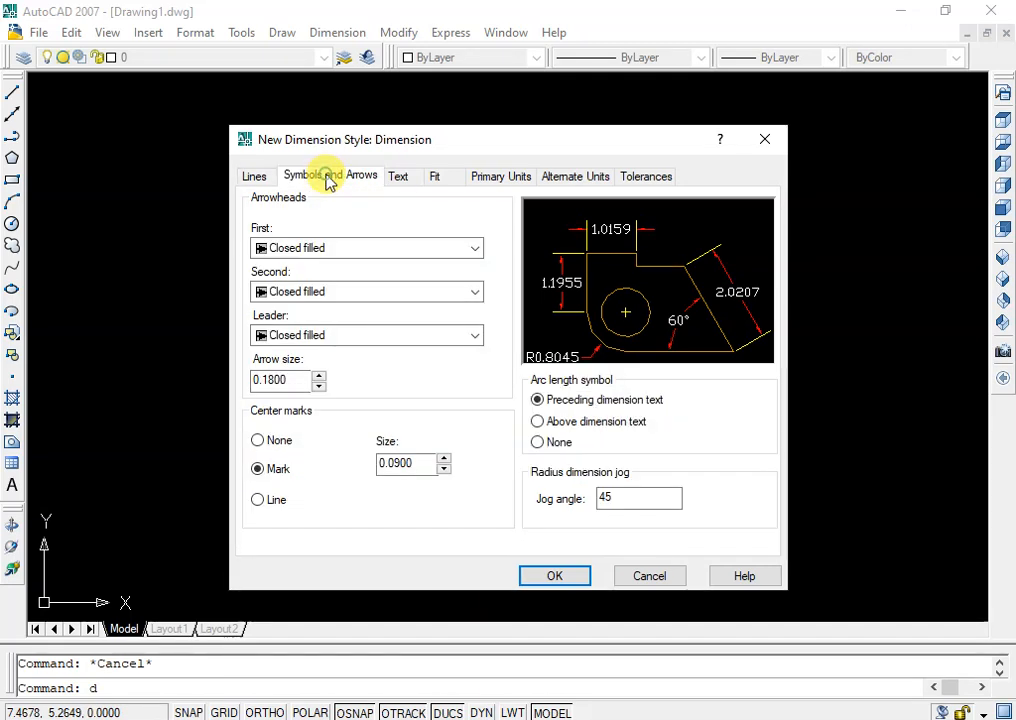
left_click(350, 247)
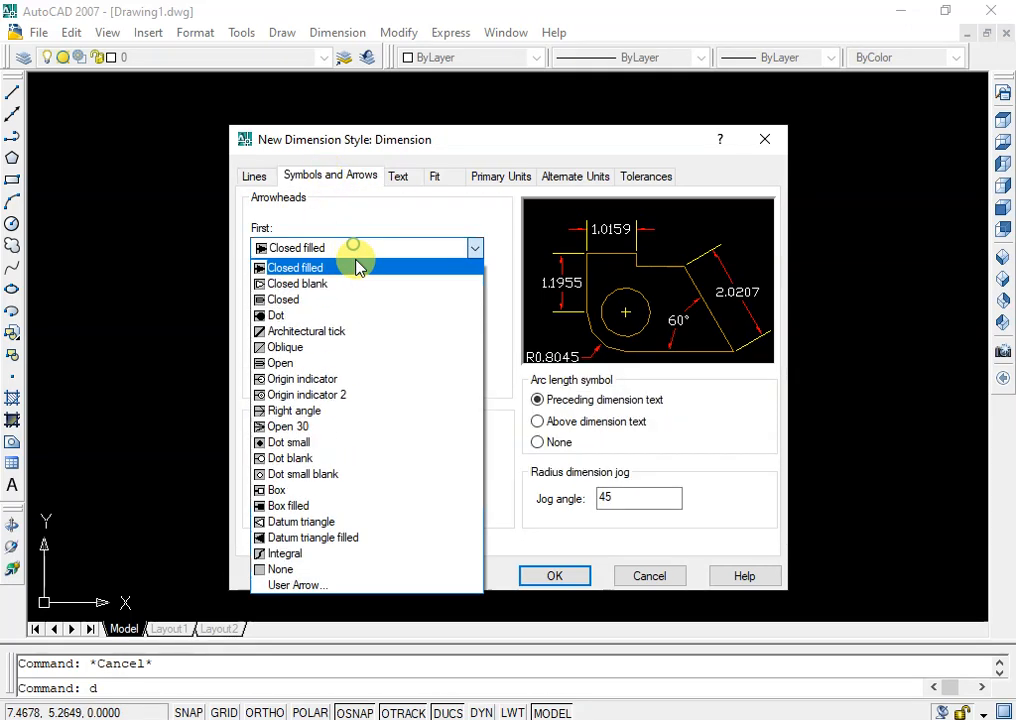
left_click(363, 316)
left_click(365, 334)
left_click(370, 402)
Step: Try arrow sizes of 0.5 and 0.3 for the dot arrowheads
double_click(272, 380)
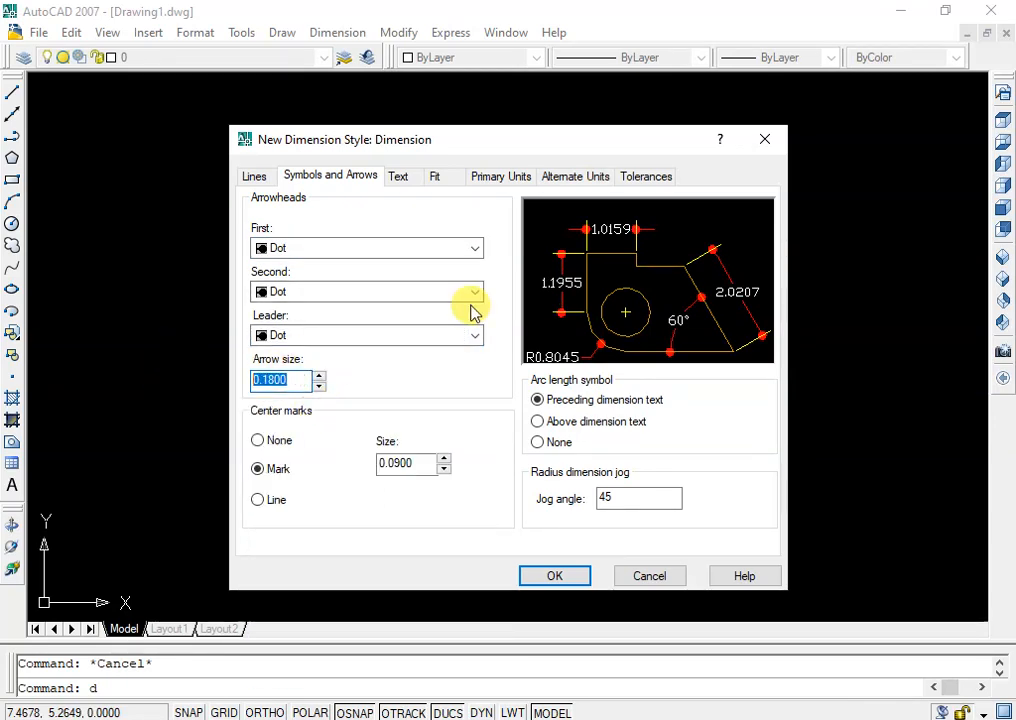
type("0.5")
key("Return")
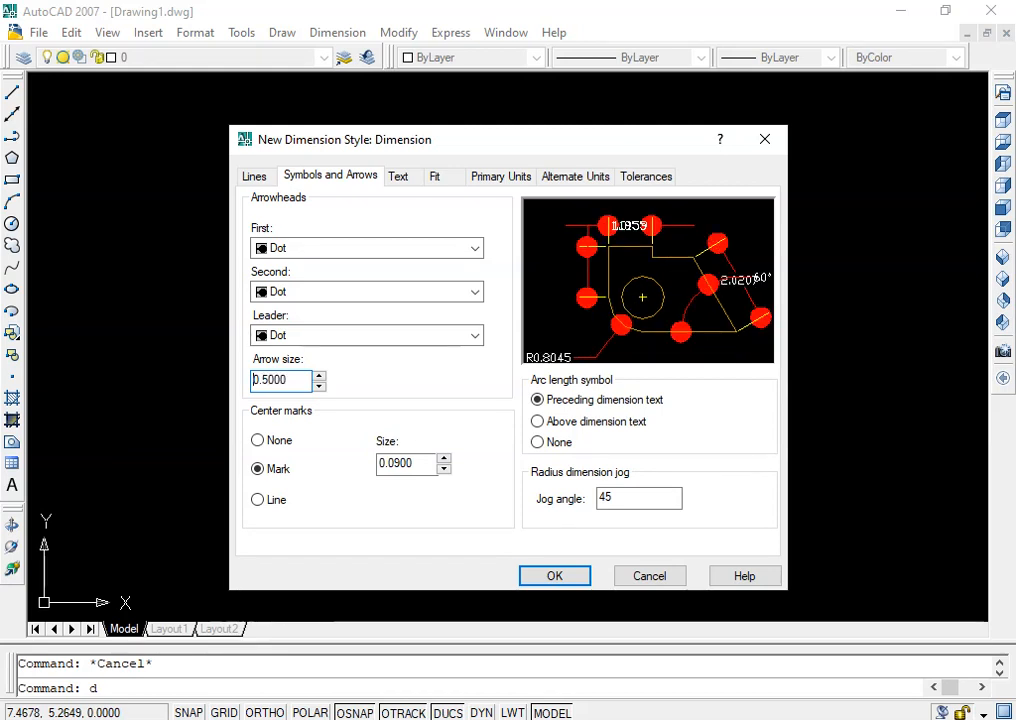
double_click(268, 380)
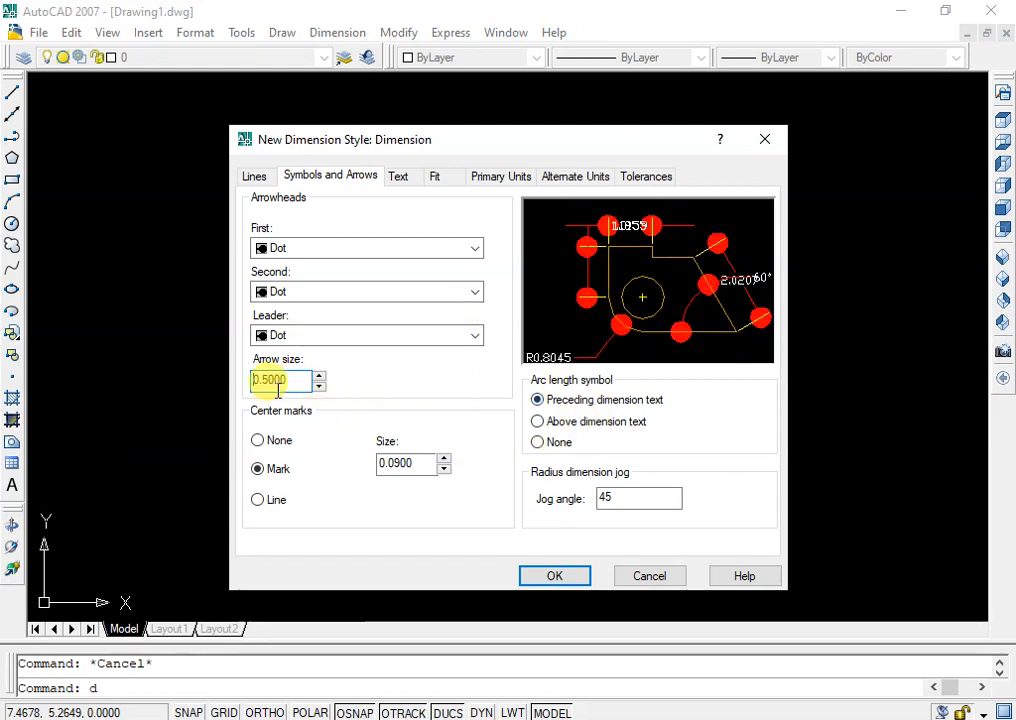
type("0.3")
key("Return")
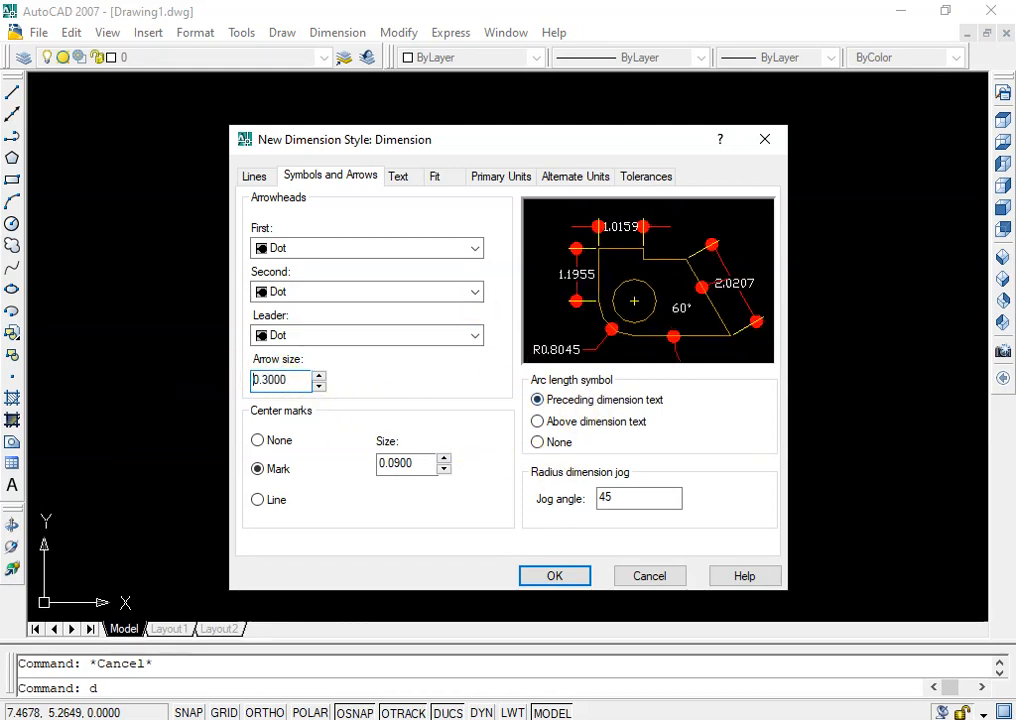
Step: Set the arrow size and center mark size to 0.1 and place the arc length symbol above the dimension text
double_click(295, 377)
type("0.1")
key("Return")
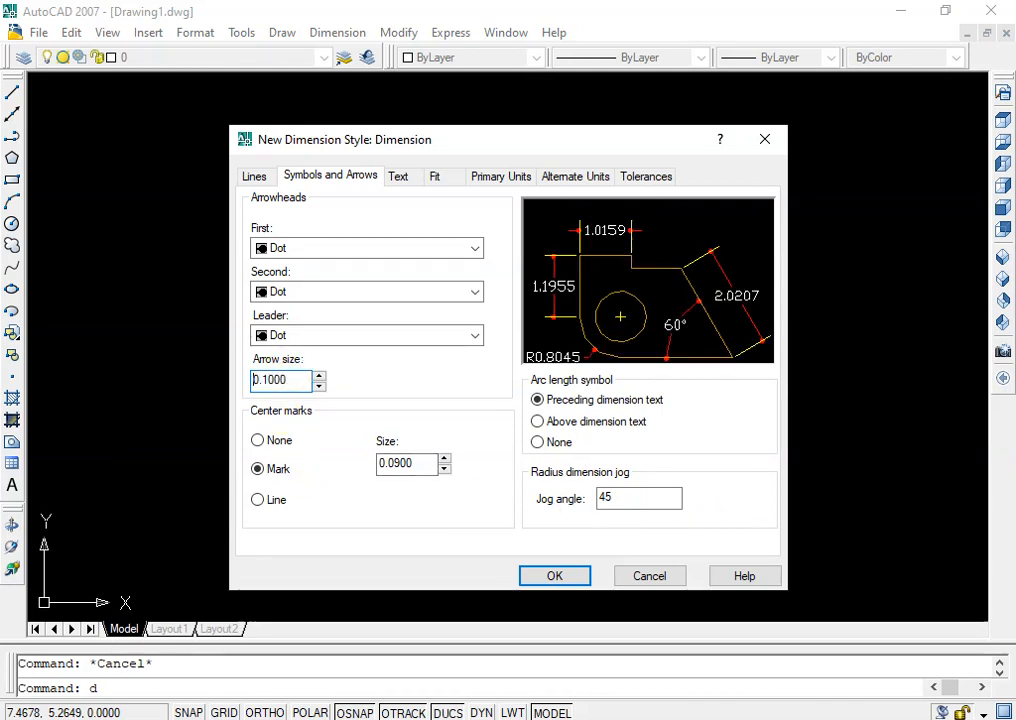
double_click(421, 463)
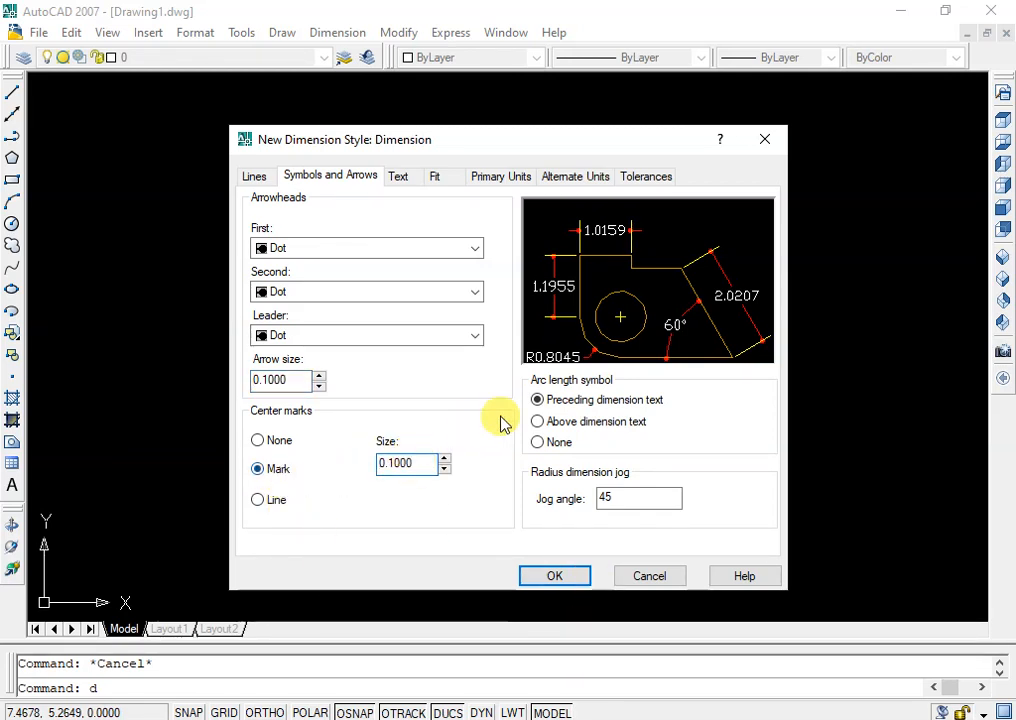
left_click(539, 424)
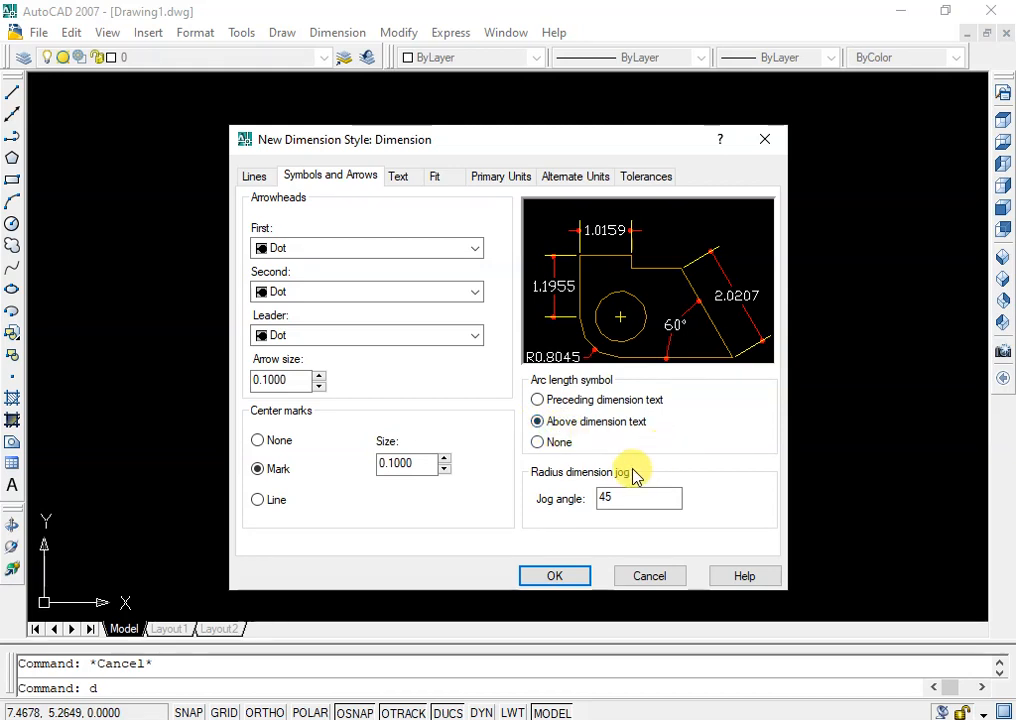
Step: Change the font of the Standard text style to Times New Roman and apply it
left_click(398, 177)
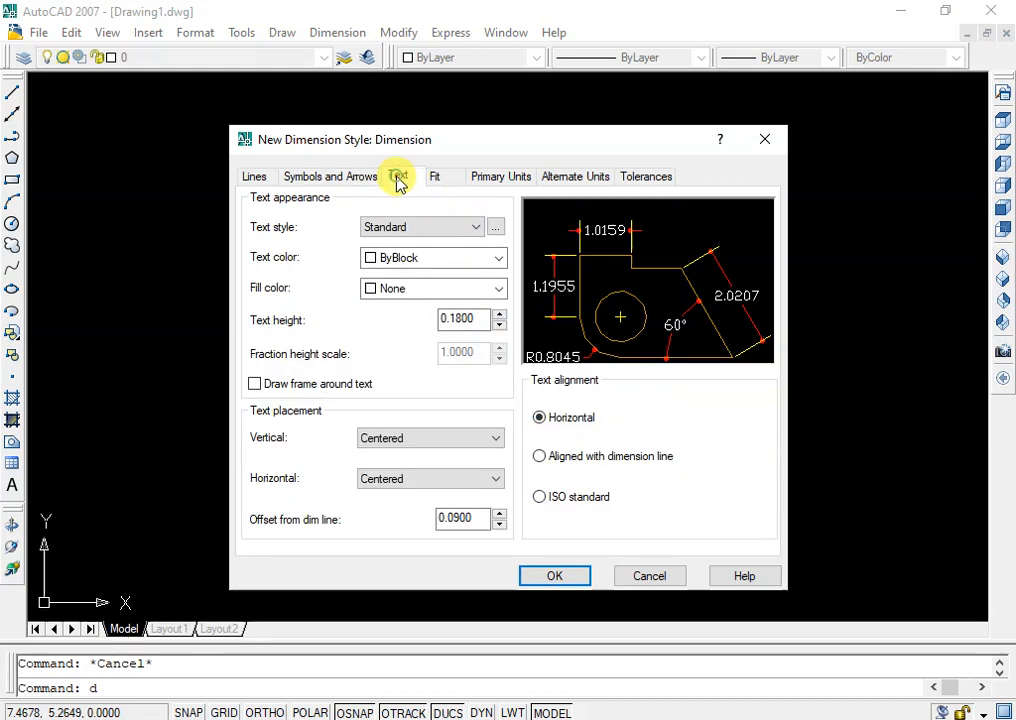
left_click(497, 229)
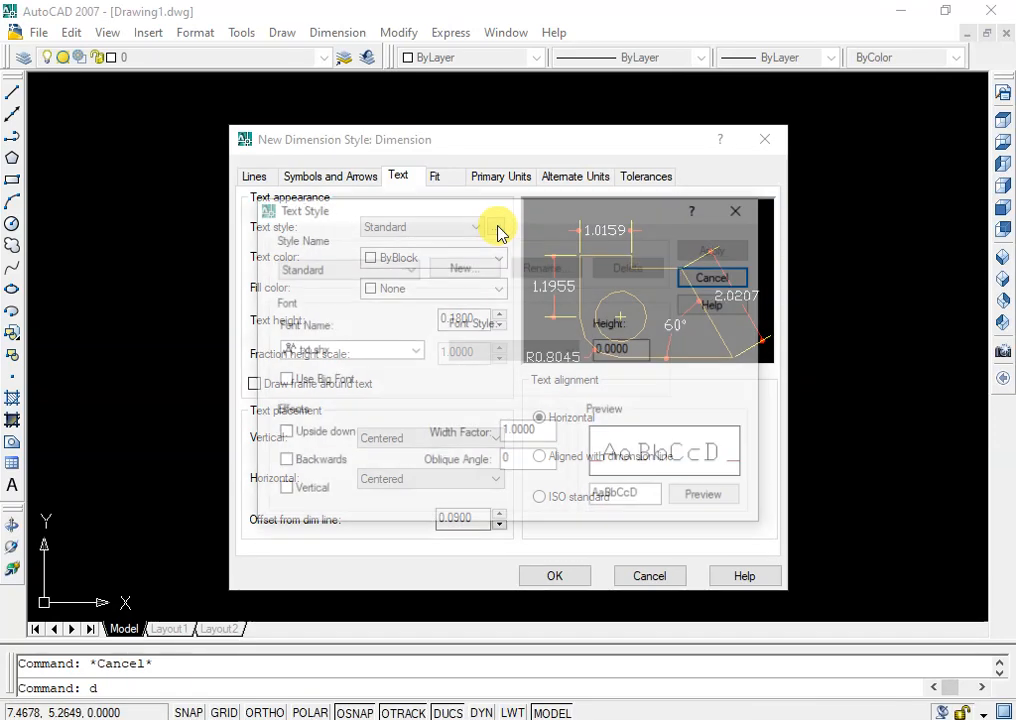
left_click(415, 349)
key("Down")
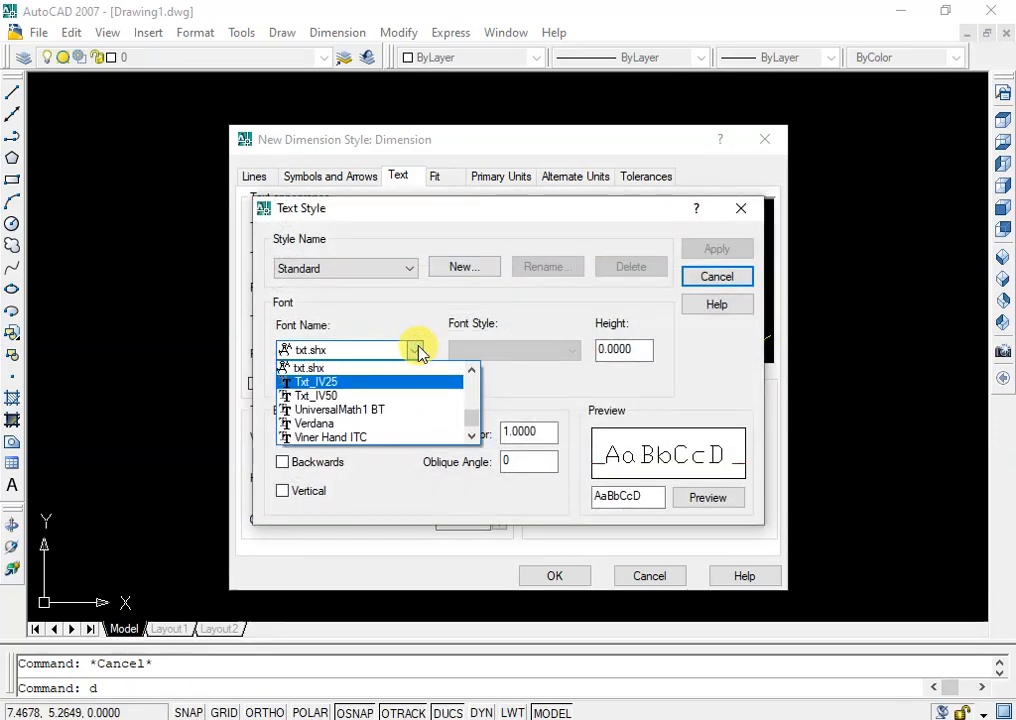
key("t")
key("t")
key("t")
key("t")
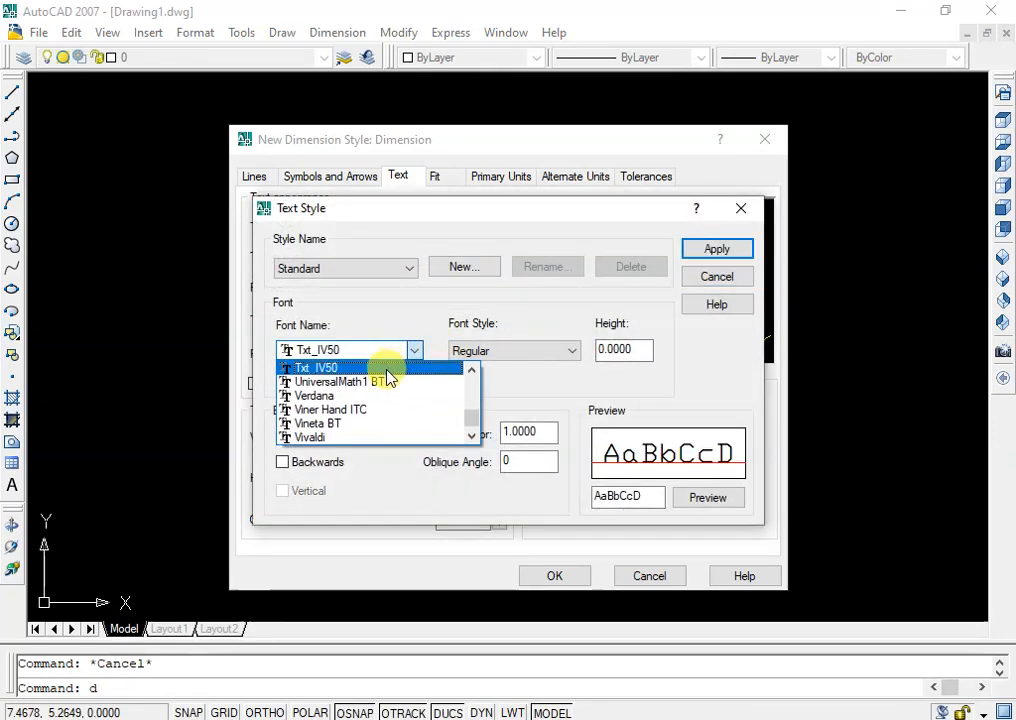
left_click(365, 408)
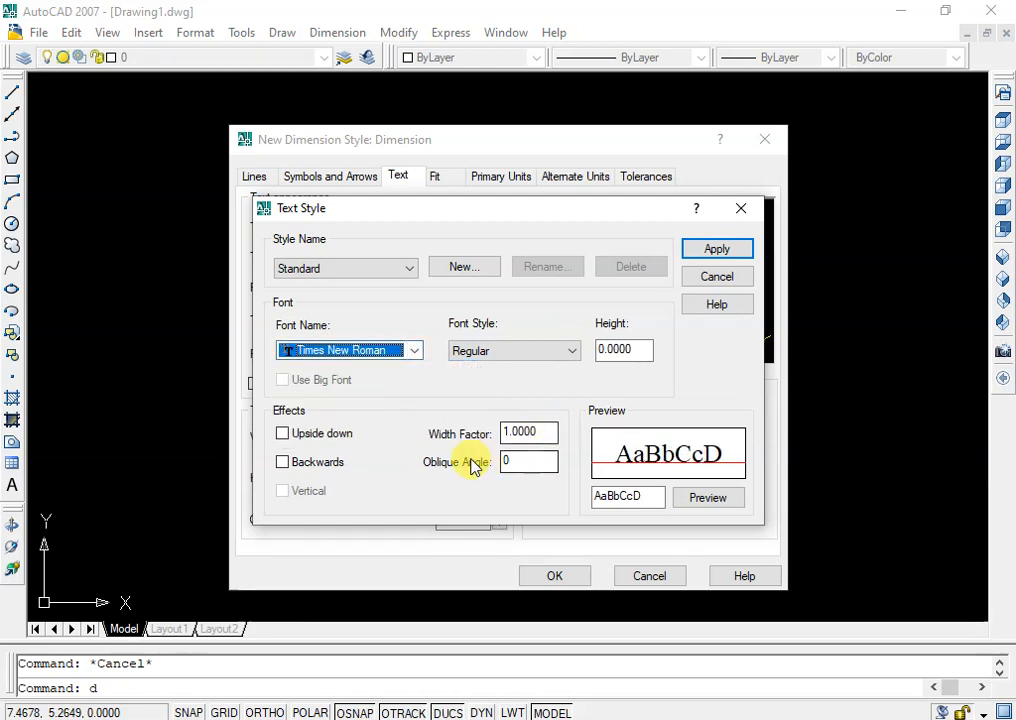
left_click(712, 252)
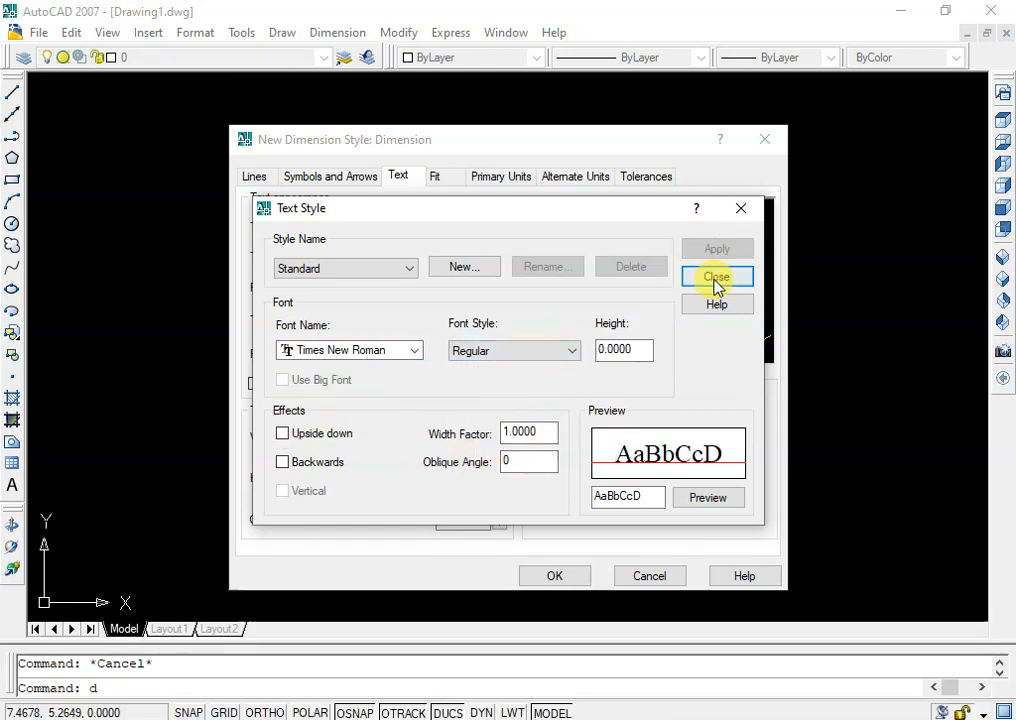
left_click(716, 277)
Step: Set the dimension text color to Cyan and keep the fill color at None
left_click(410, 260)
left_click(413, 358)
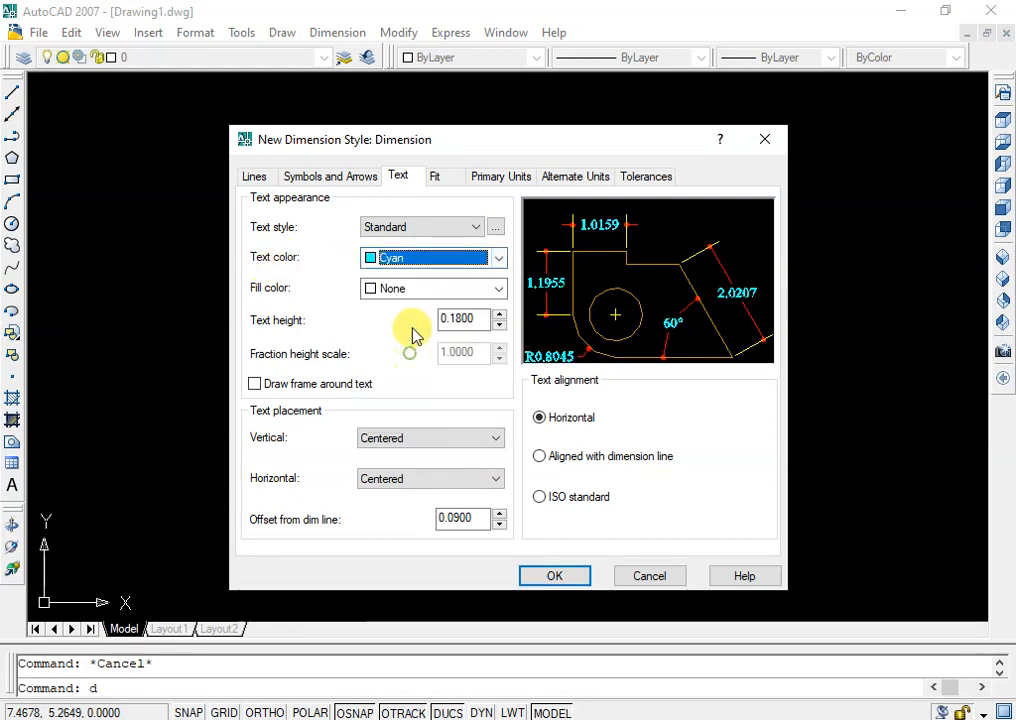
left_click(445, 289)
left_click(436, 307)
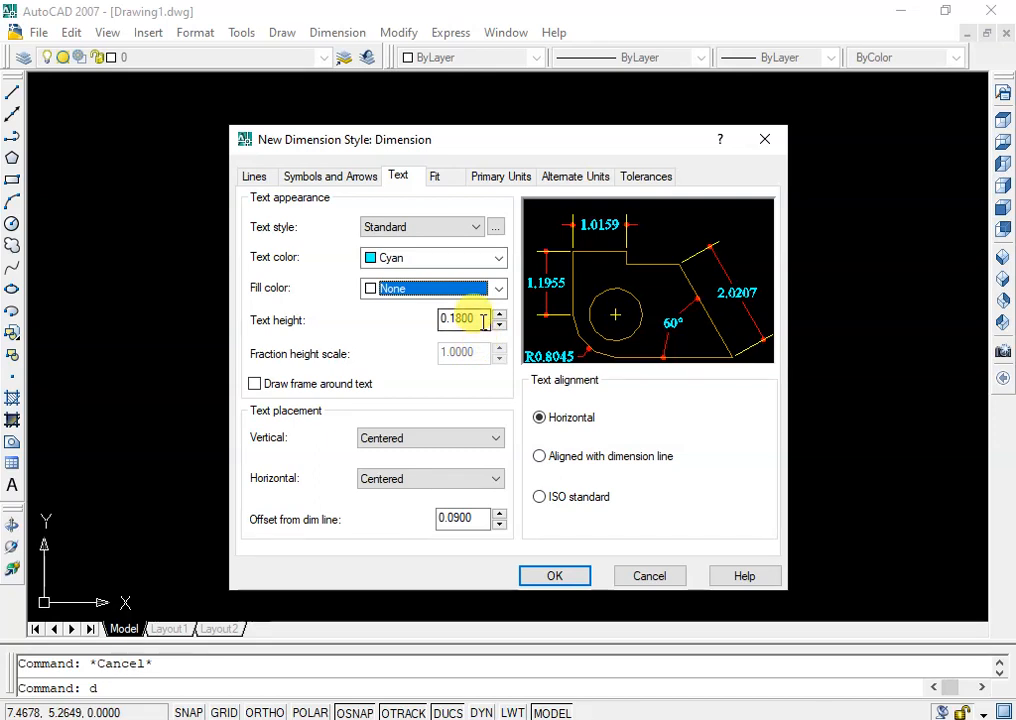
Step: Try text heights of 0.1 and 0.3 for the dimension text
double_click(465, 318)
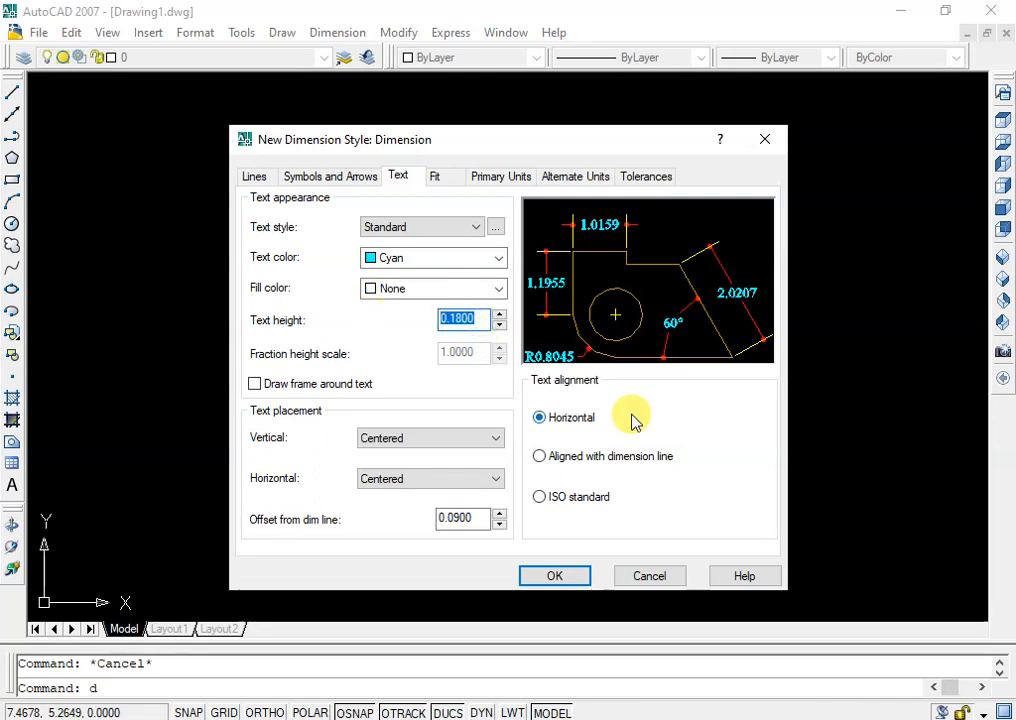
type("0.")
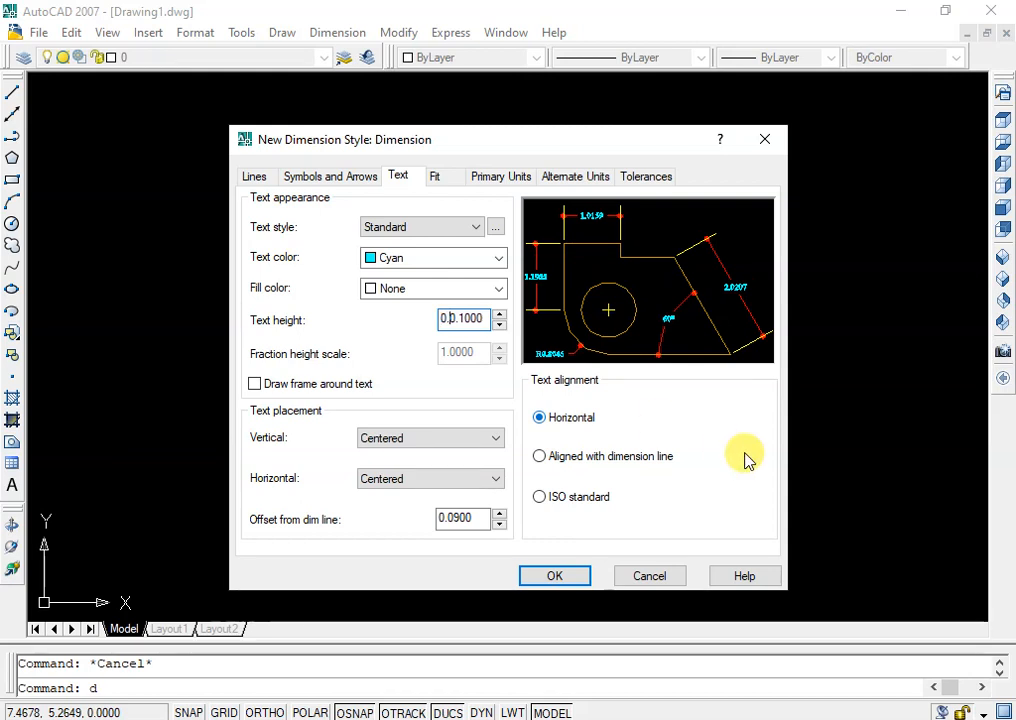
double_click(472, 318)
type("0.3")
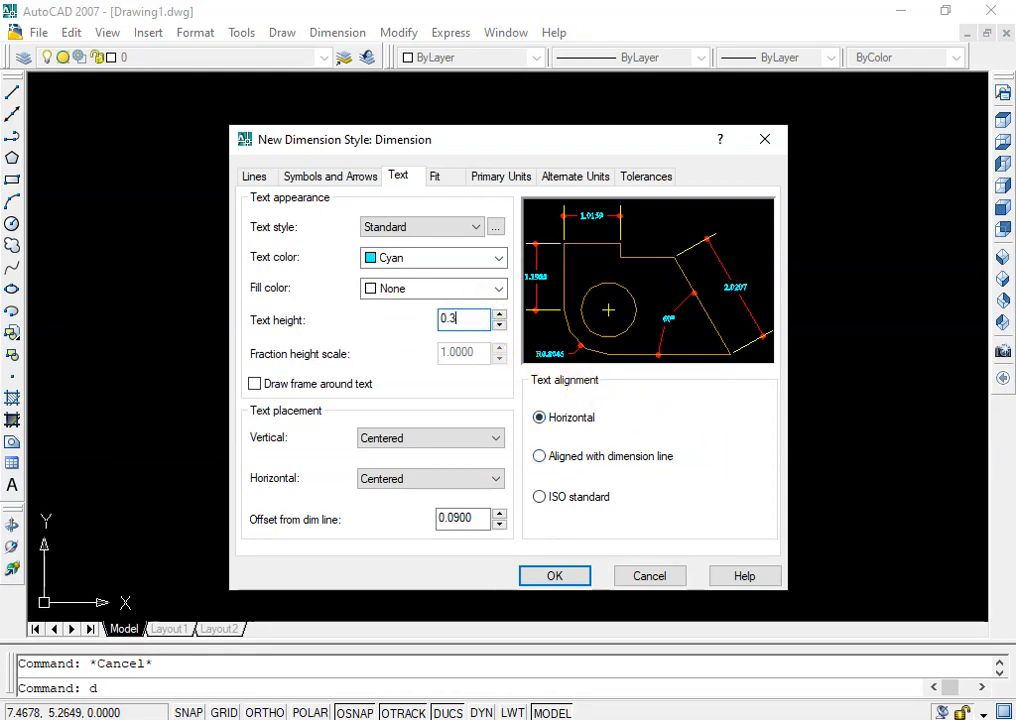
Step: Set the dimension text height to 0.2 and align the text with the dimension line
double_click(460, 318)
type("0.2")
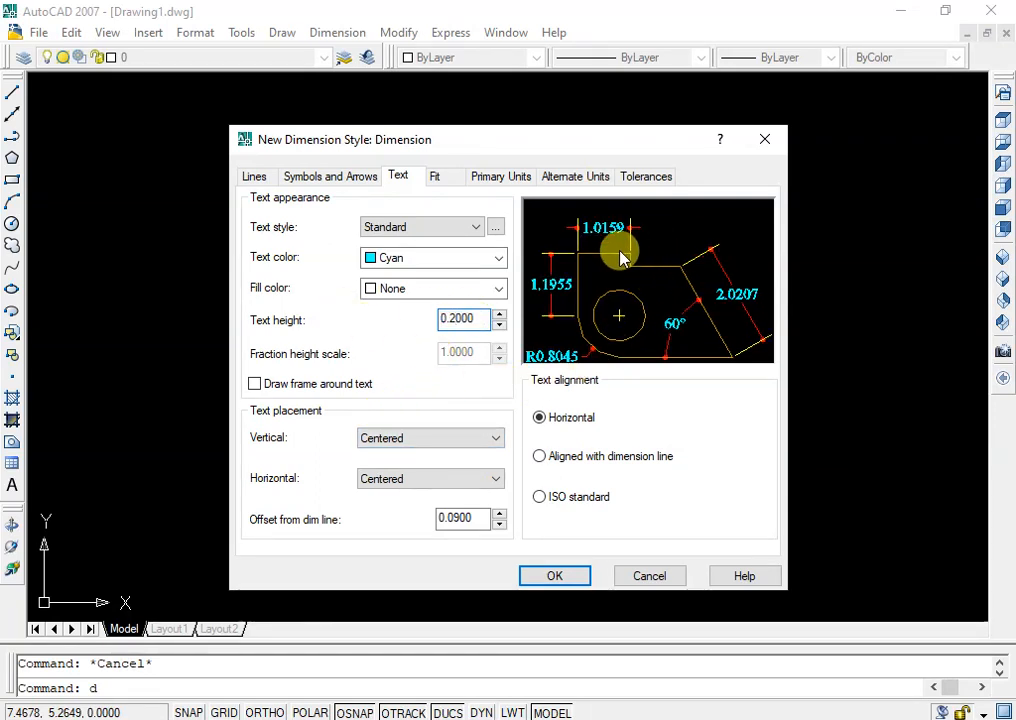
left_click(545, 458)
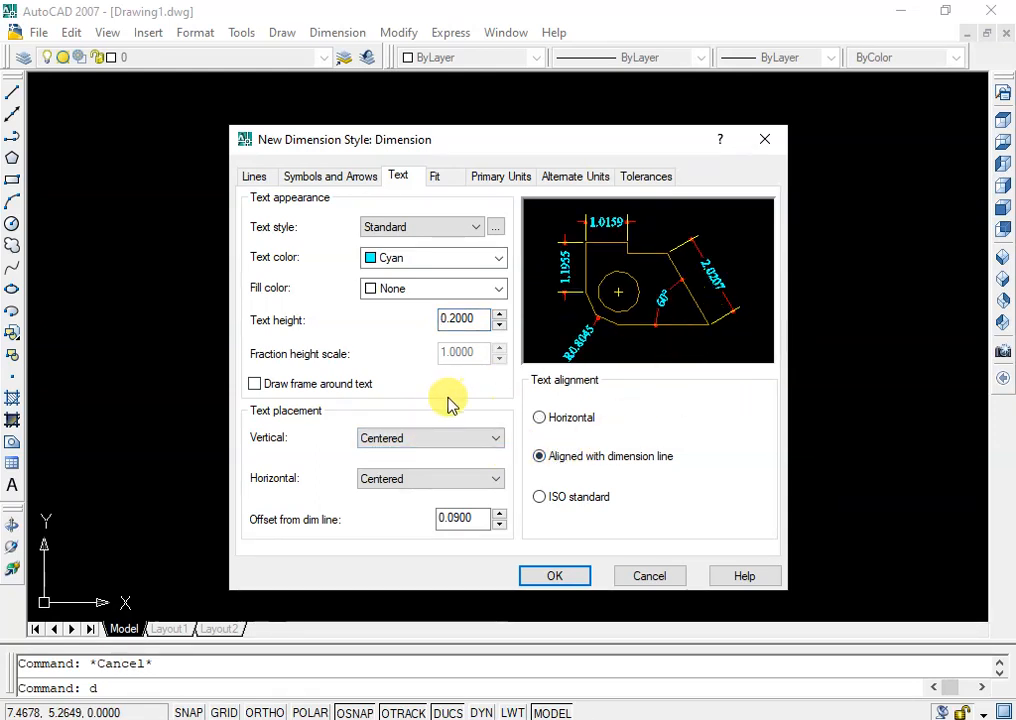
Step: Try the Above, Outside and JIS vertical text placements and return the vertical placement to Centered
left_click(424, 443)
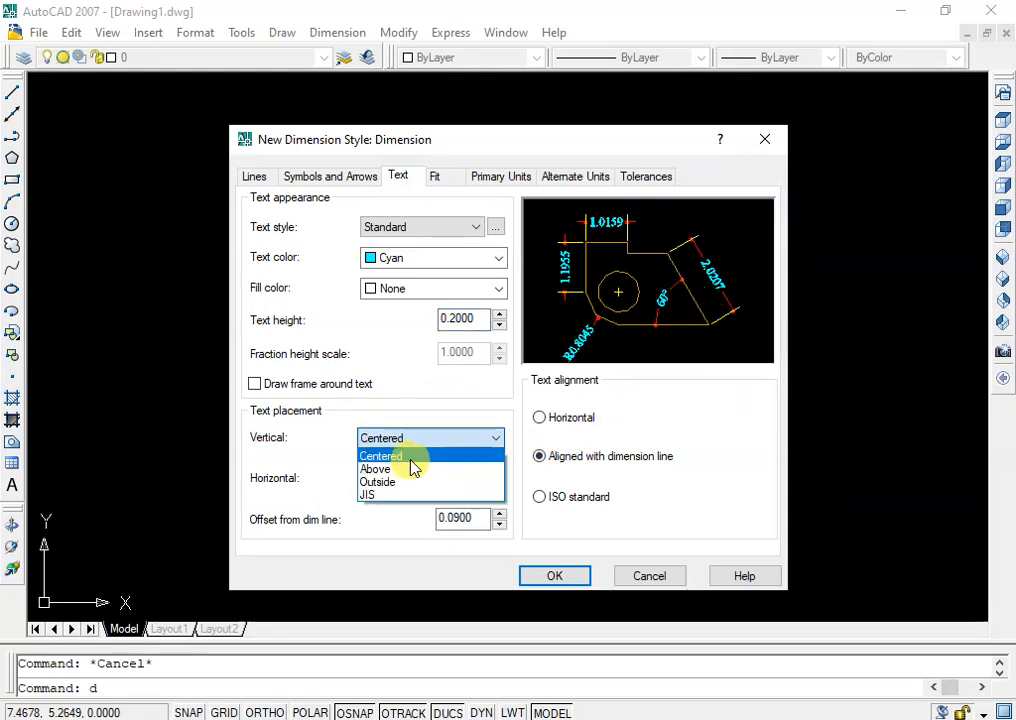
left_click(417, 467)
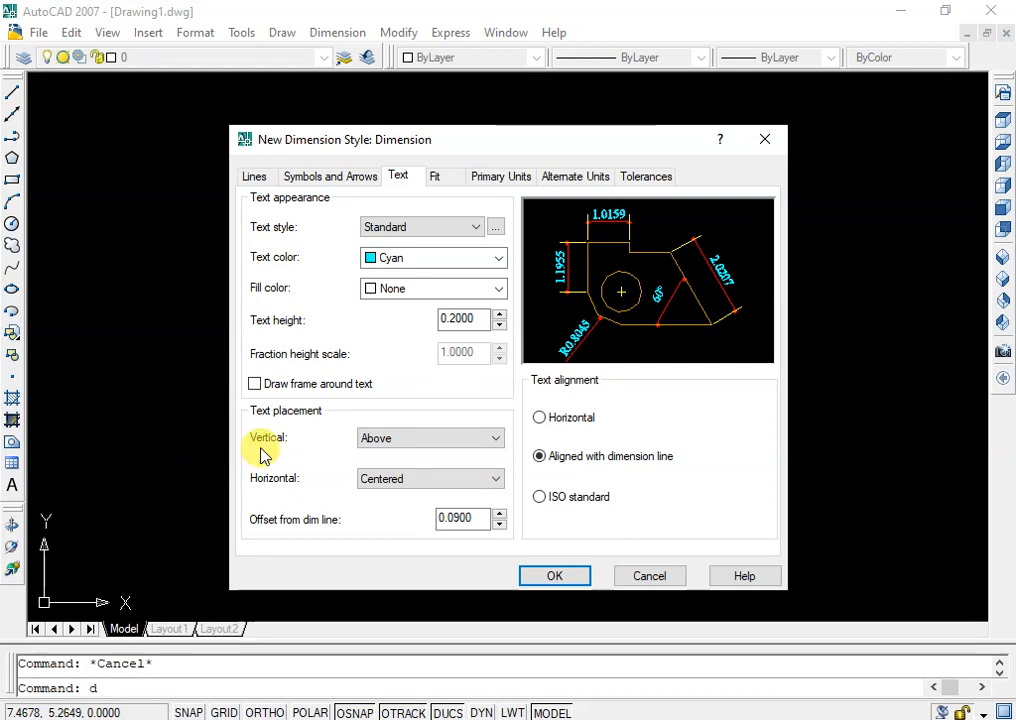
left_click(394, 438)
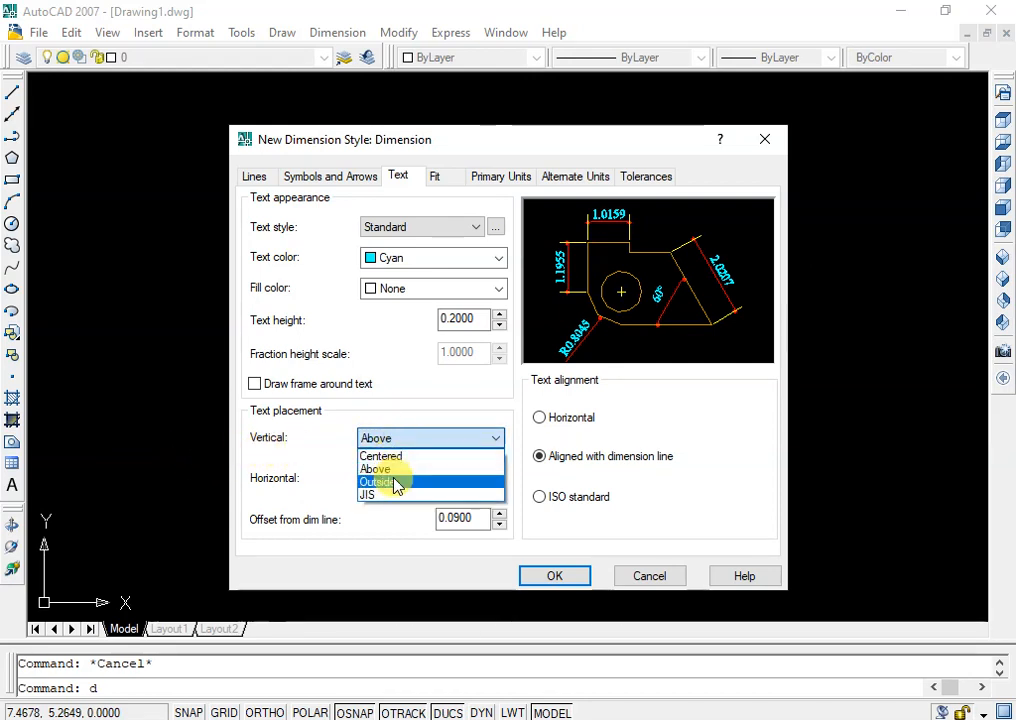
left_click(396, 486)
left_click(412, 440)
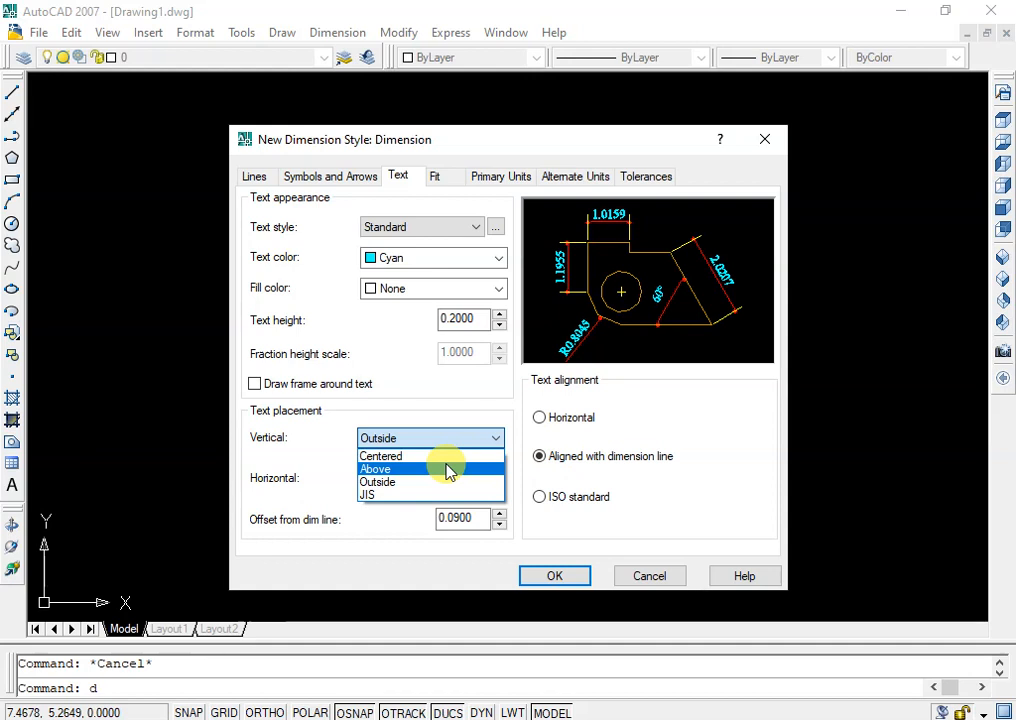
left_click(401, 494)
left_click(433, 441)
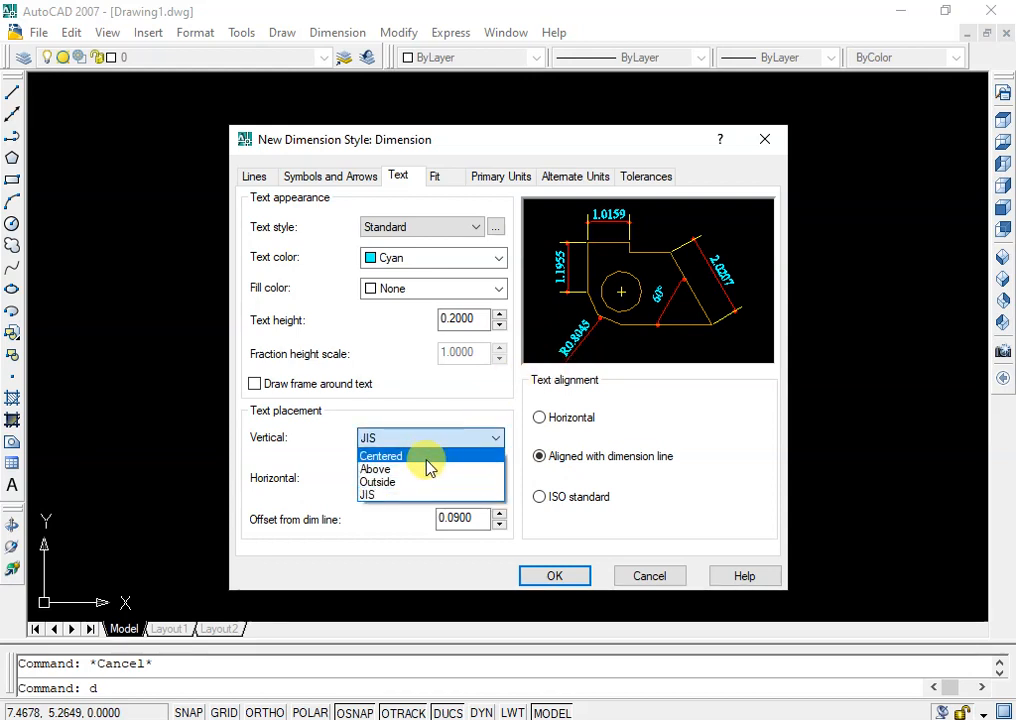
left_click(426, 456)
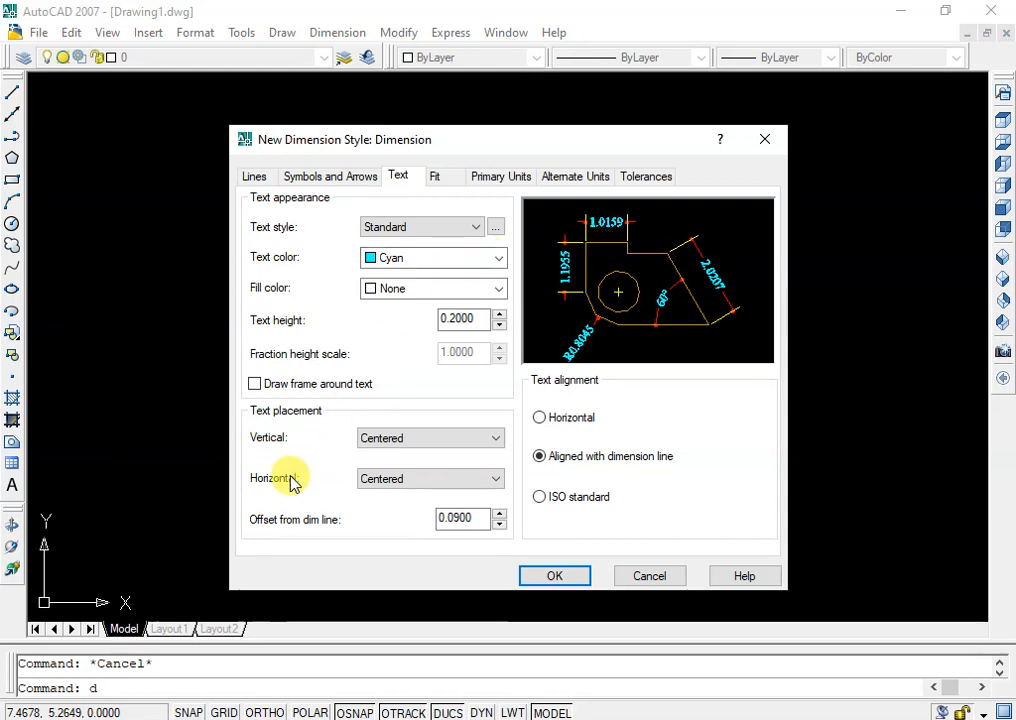
Step: Try the At Ext Line 1 horizontal text placement and return the horizontal placement to Centered
left_click(381, 481)
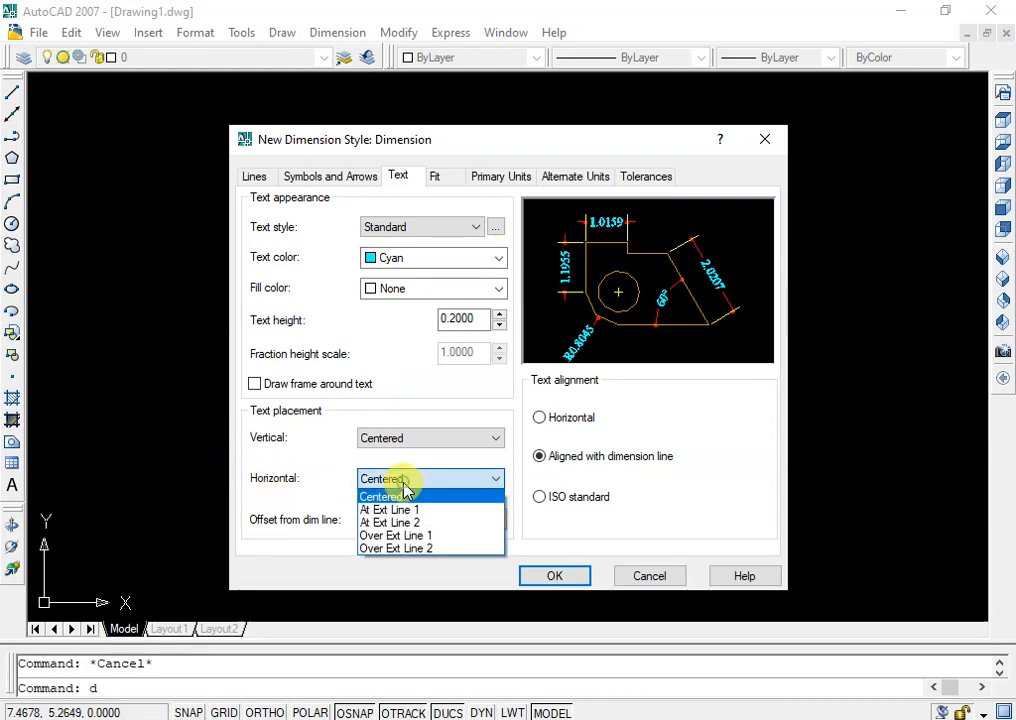
left_click(412, 506)
left_click(431, 480)
left_click(425, 494)
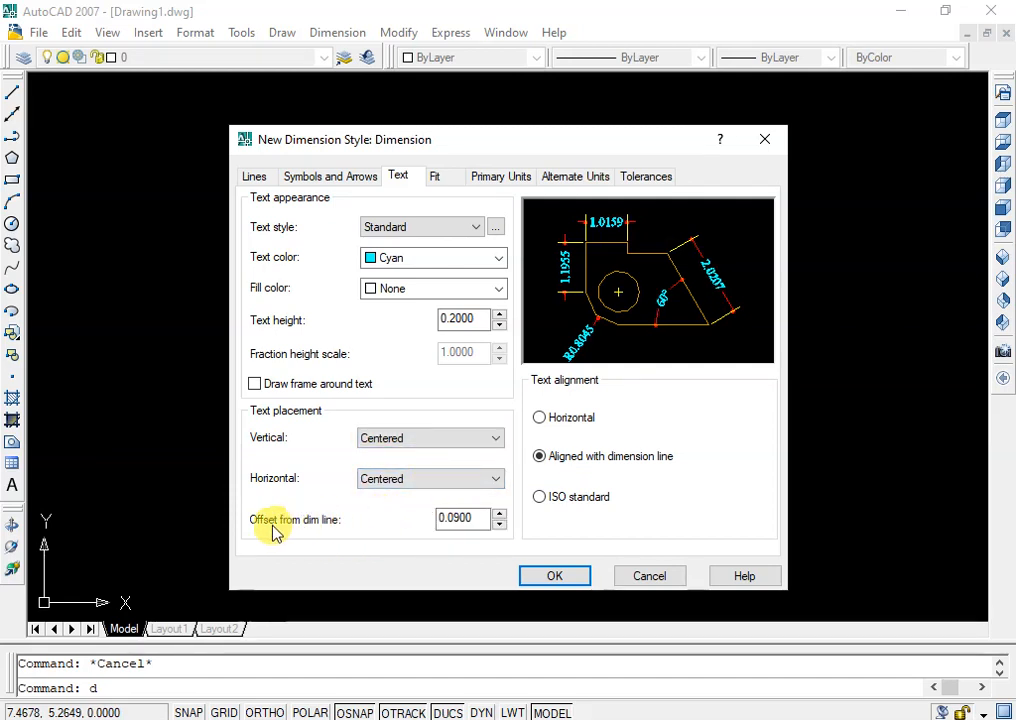
Step: Set the text offset from the dimension line to 0.1 and place non-default text over the dimension line, without leader
double_click(480, 518)
type("0.1")
left_click(396, 540)
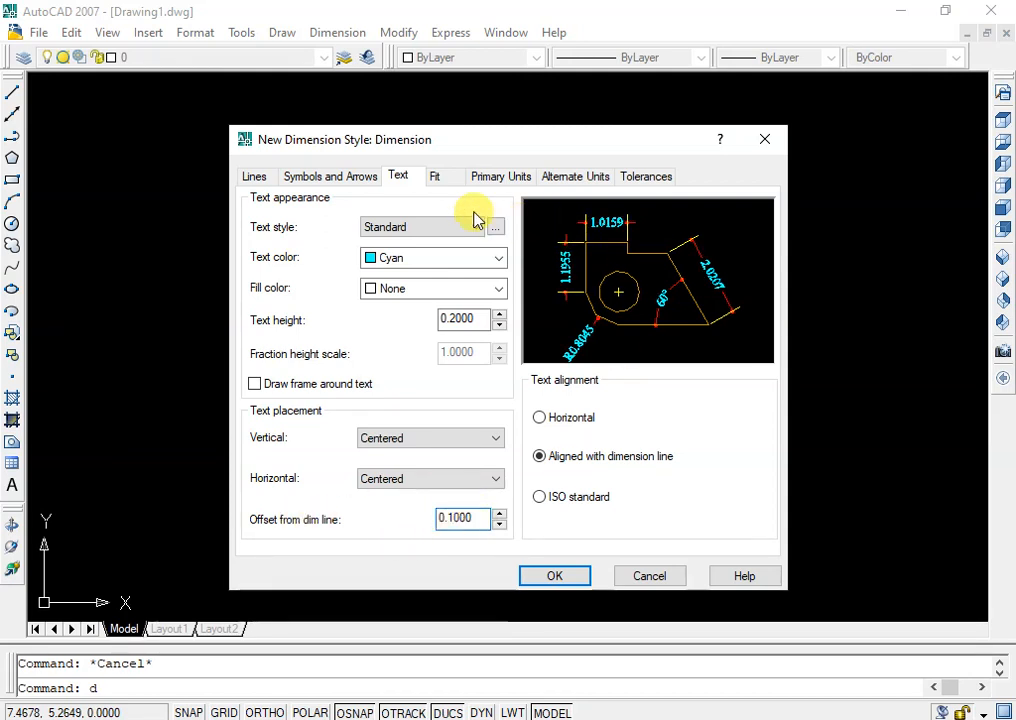
left_click(439, 177)
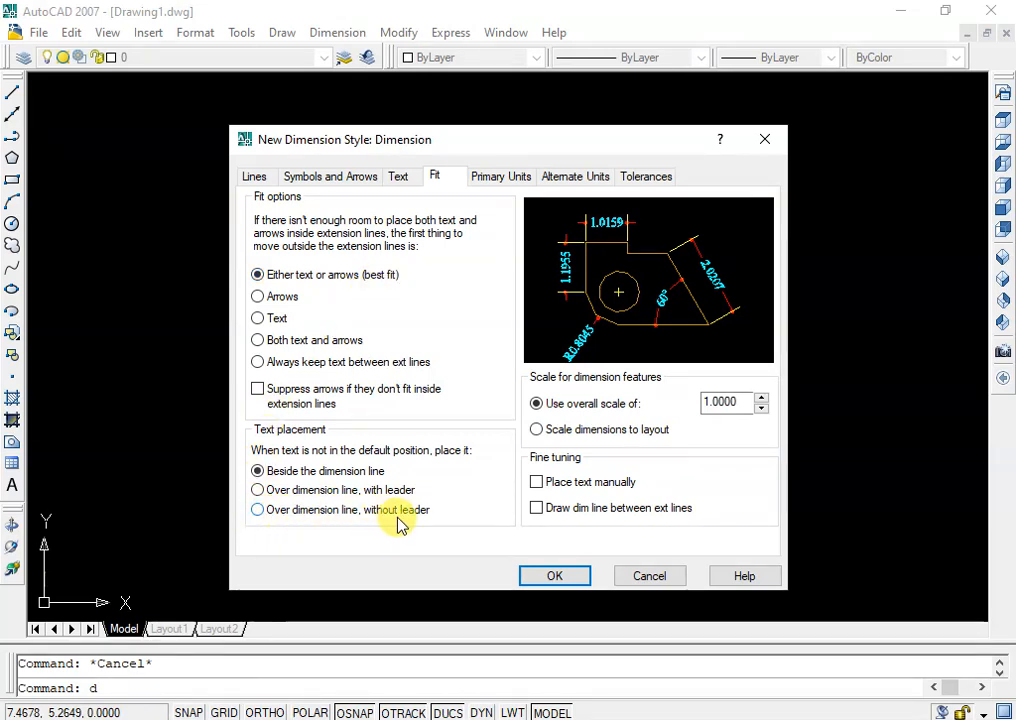
left_click(270, 513)
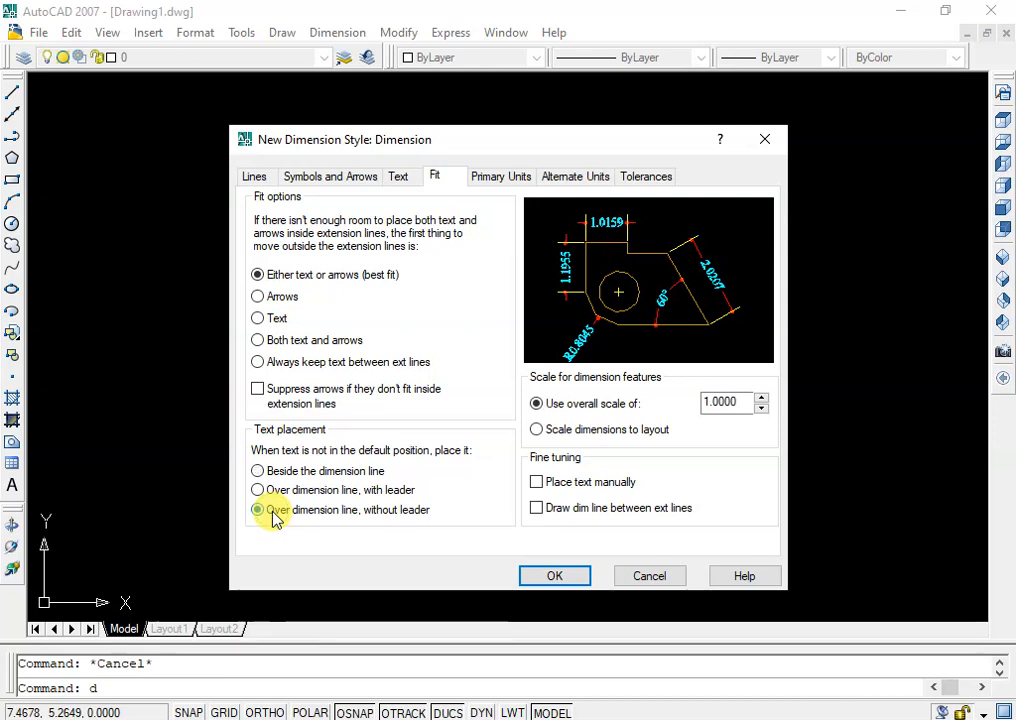
Step: Set the linear dimension precision of the primary units to 0.00
left_click(508, 186)
left_click(445, 249)
left_click(446, 251)
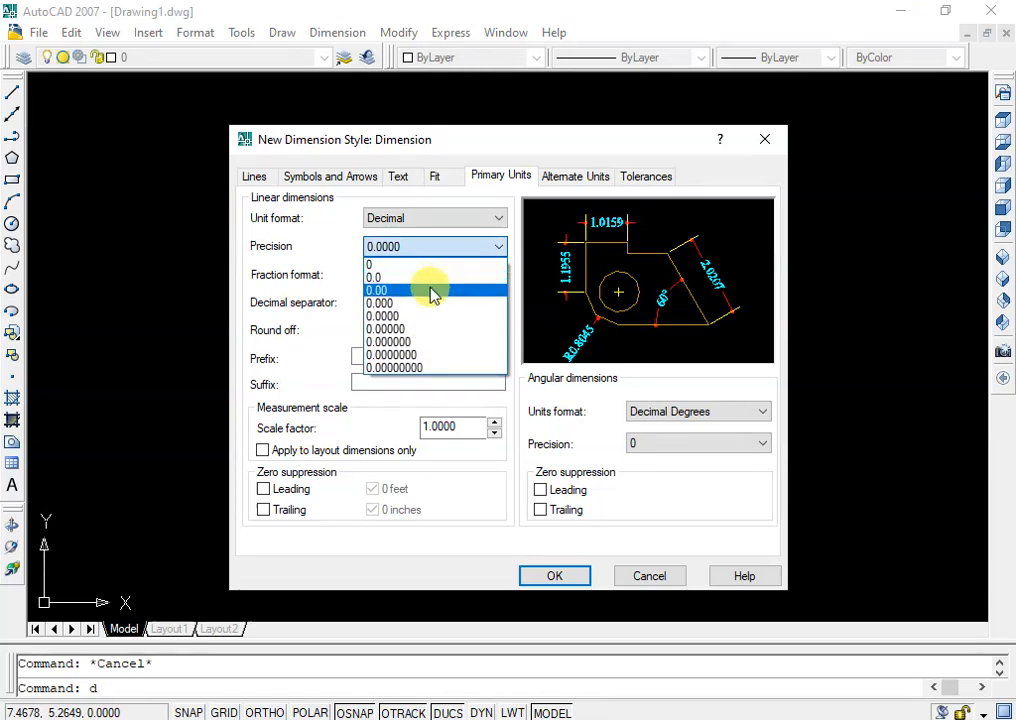
left_click(433, 278)
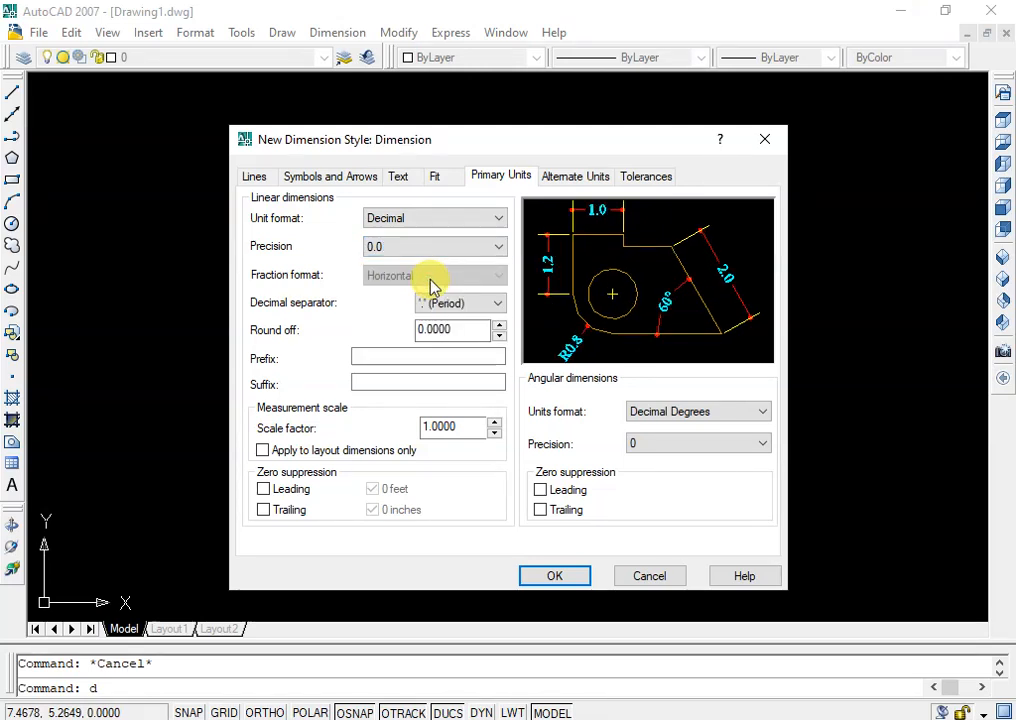
left_click(439, 254)
left_click(432, 289)
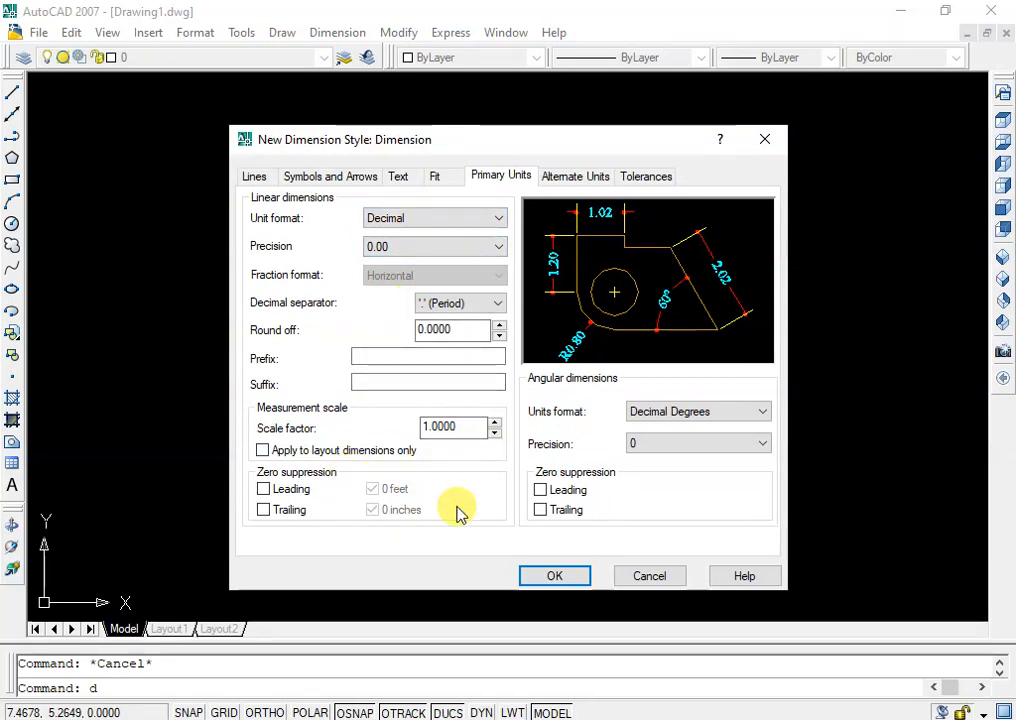
left_click(540, 510)
left_click(554, 580)
Step: Review the style's settings, accept them and make Dimension the current dimension style
left_click(580, 177)
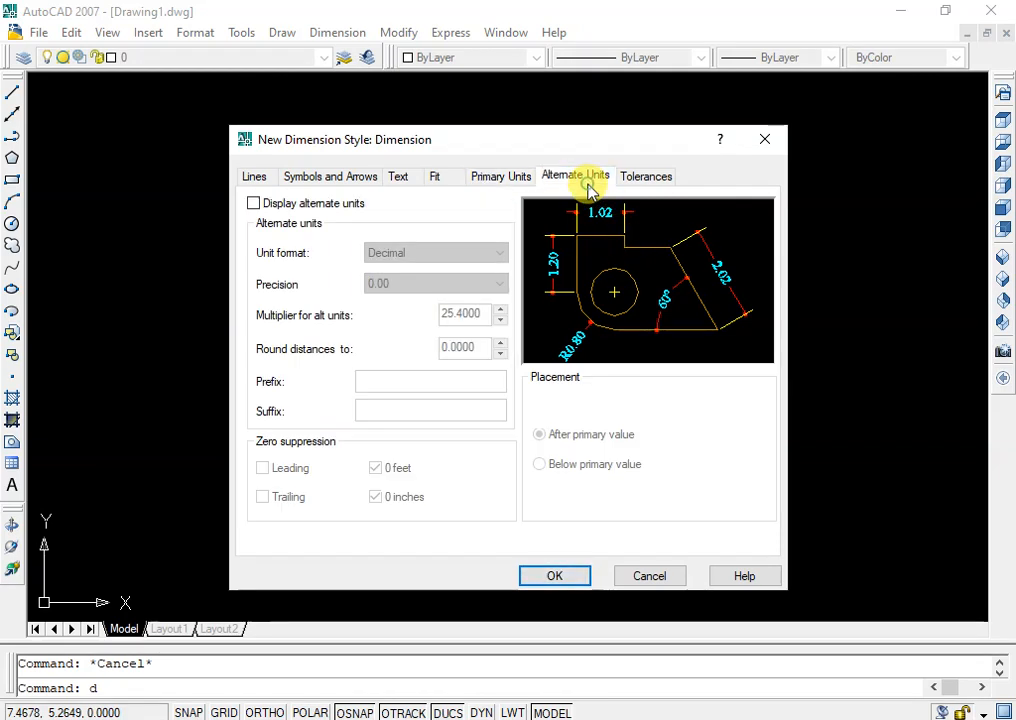
left_click(489, 182)
left_click(335, 180)
left_click(253, 176)
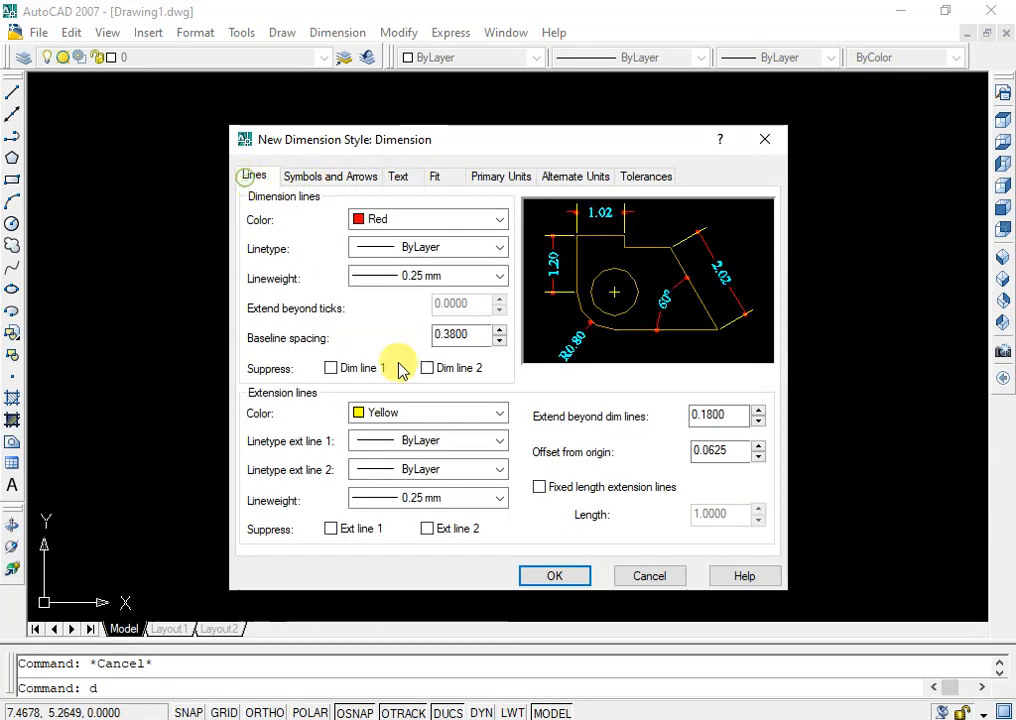
left_click(555, 578)
left_click(716, 268)
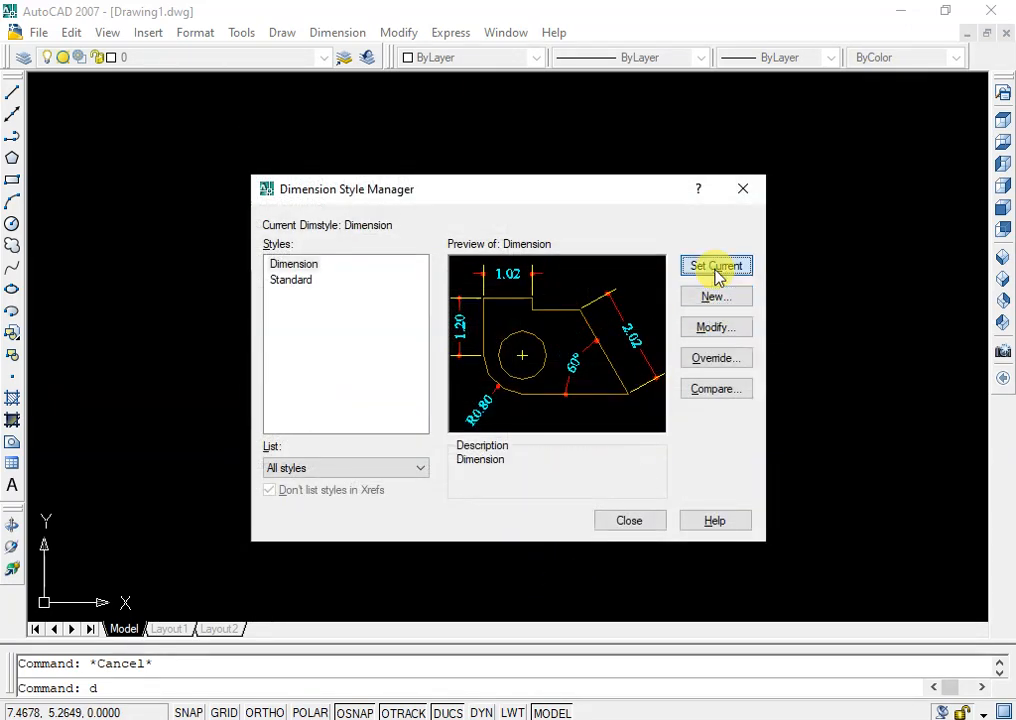
left_click(618, 520)
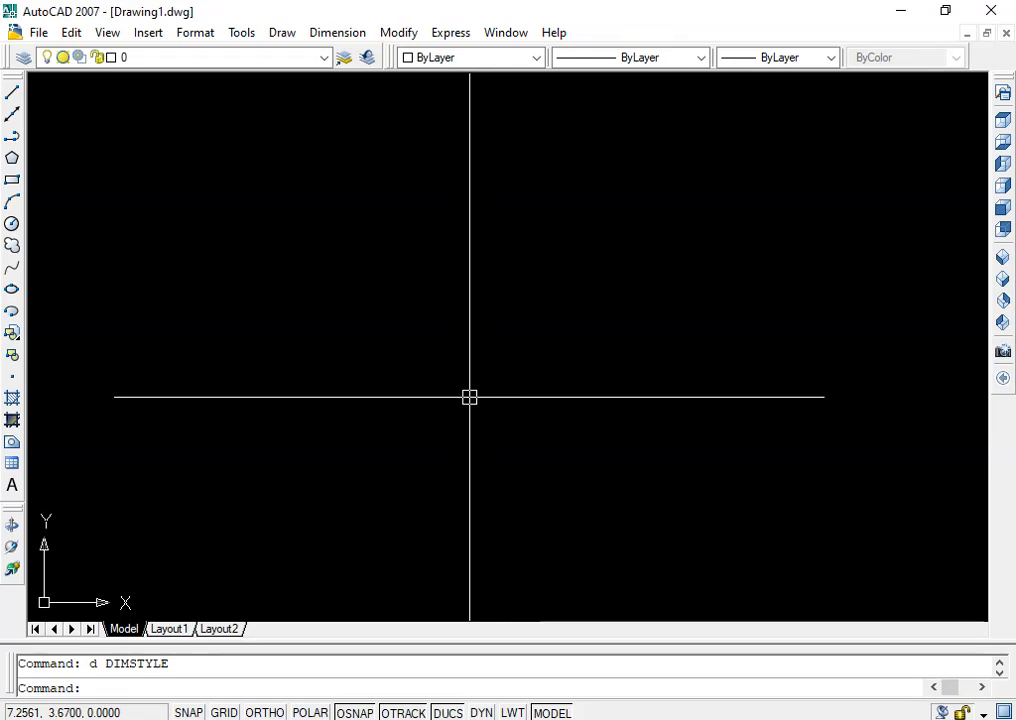
Step: Draw a horizontal test line about 4.69 units long in the middle of the drawing with Ortho on
type("l")
key("Return")
left_click(316, 384)
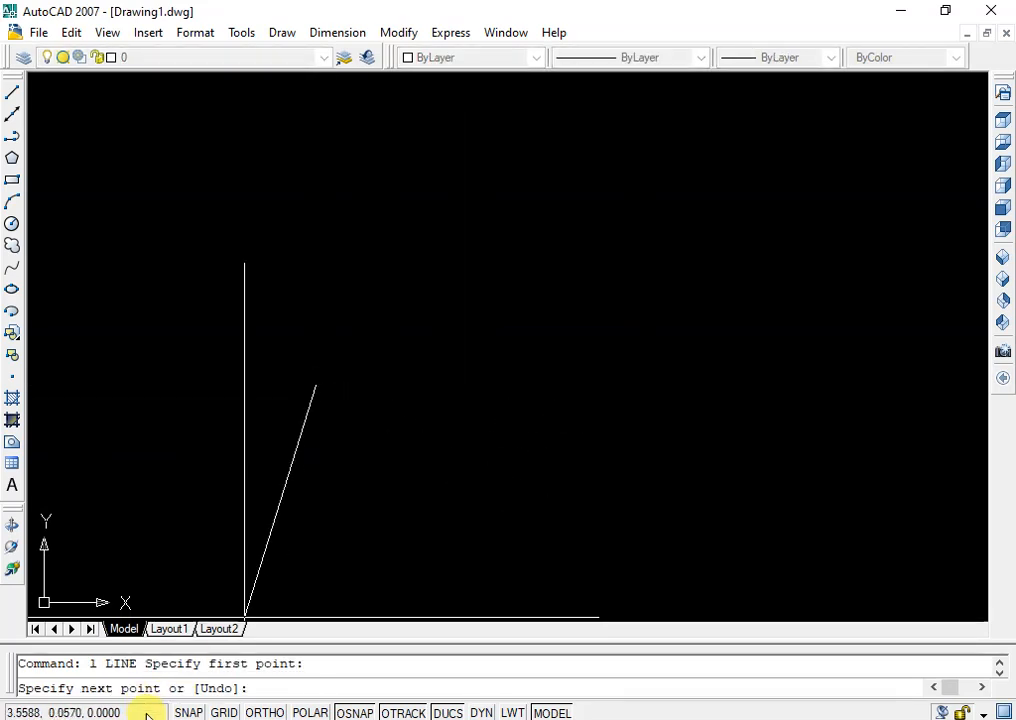
key("F8")
left_click(601, 390)
key("Escape")
Step: Add an aligned dimension to the horizontal line and place it just below the line
type("dasl")
key("Return")
key("Return")
key("Escape")
type("d")
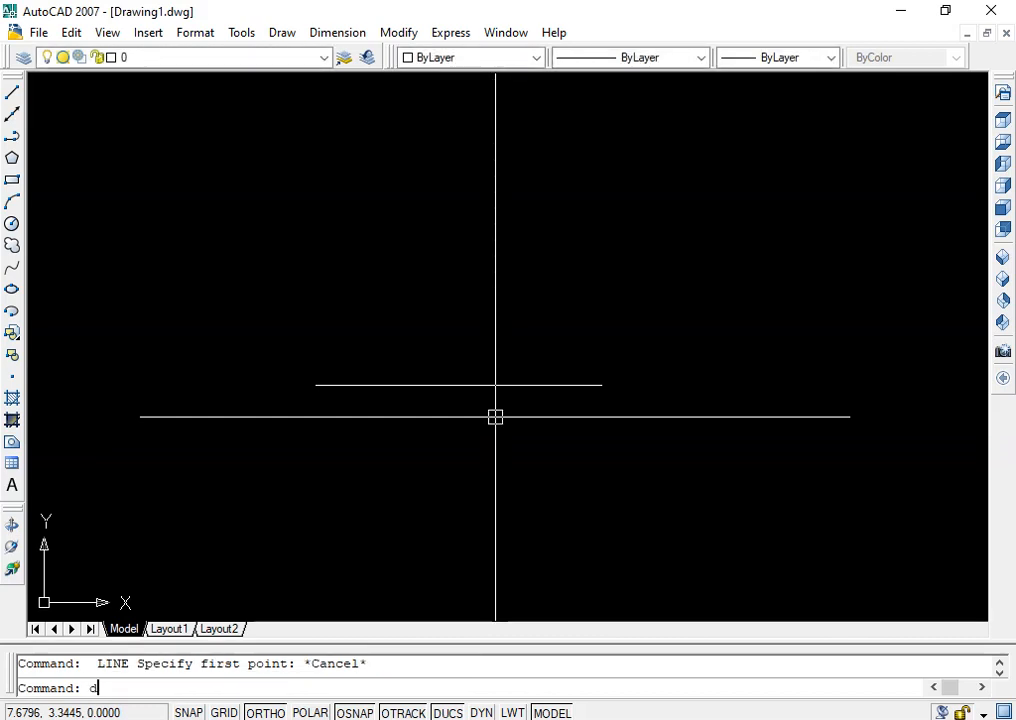
key("Escape")
type("dal")
key("Return")
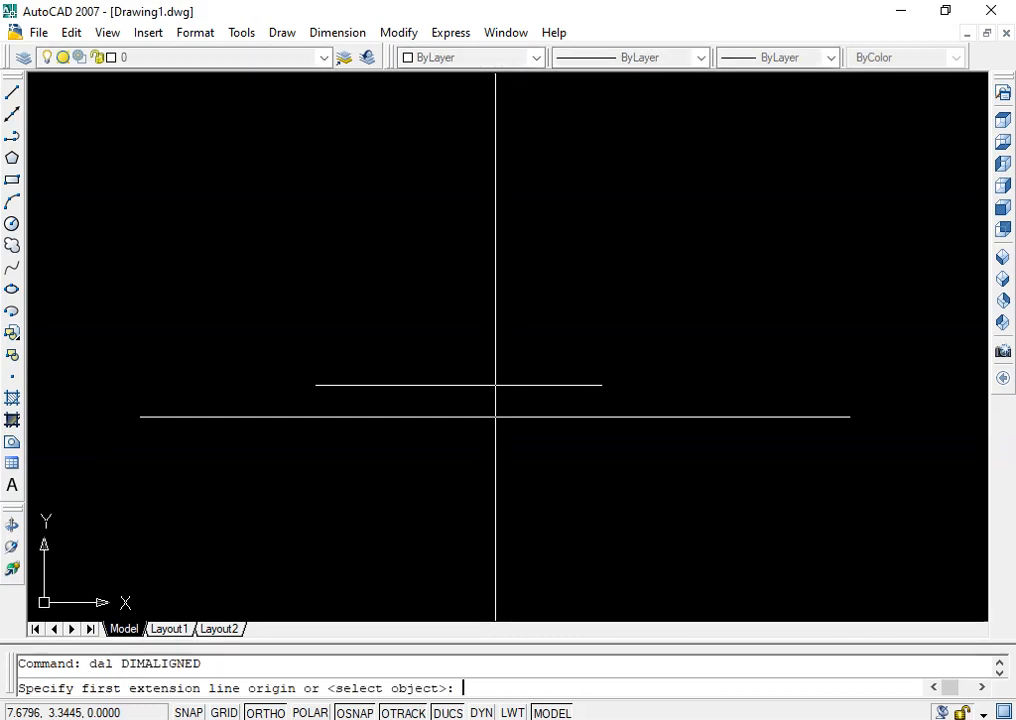
key("Return")
left_click(515, 385)
left_click(515, 410)
Step: Examine the aligned dimension's text, dot arrowheads and line colors up close
scroll(466, 428, "up", 3)
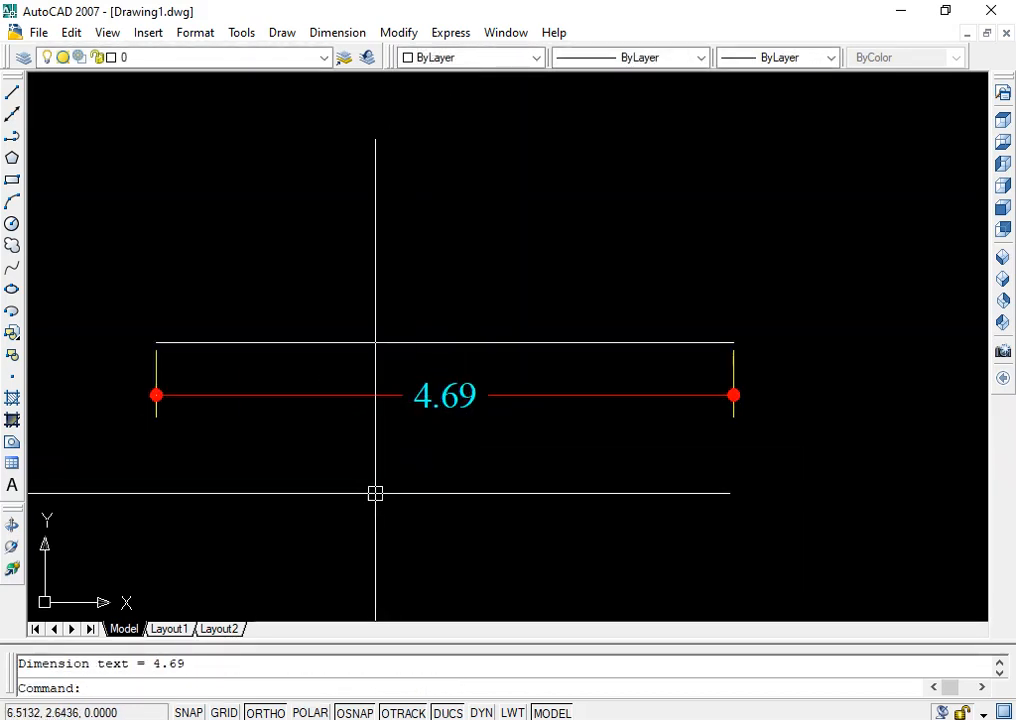
middle_click_drag(374, 492, 452, 462)
scroll(505, 446, "up", 2)
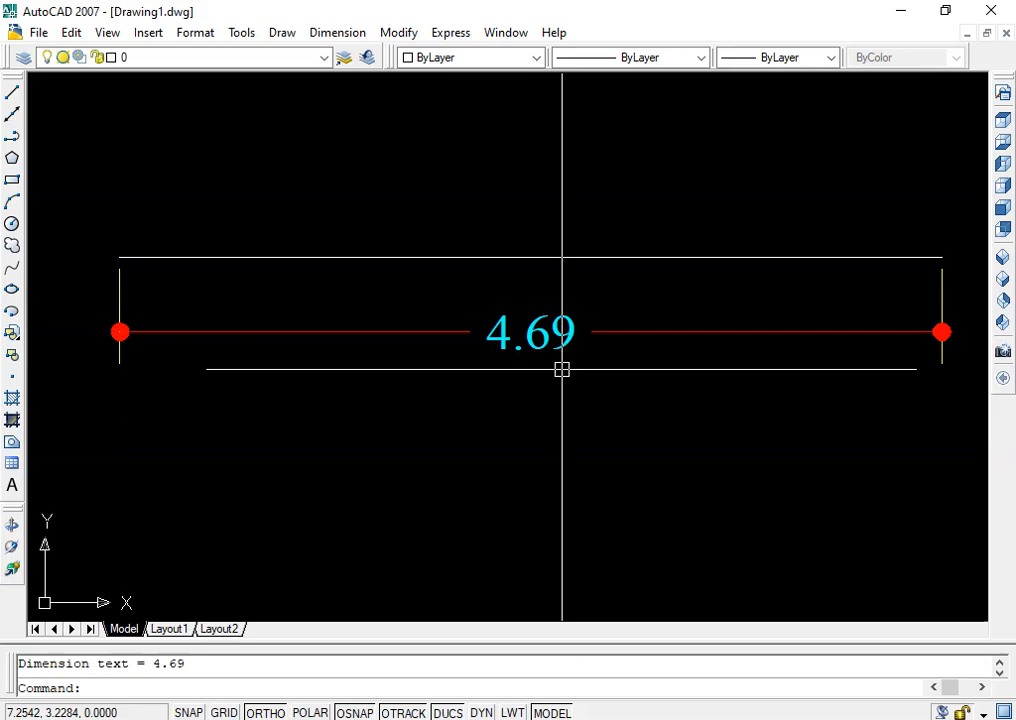
middle_click_drag(617, 370, 583, 377)
scroll(578, 380, "down", 2)
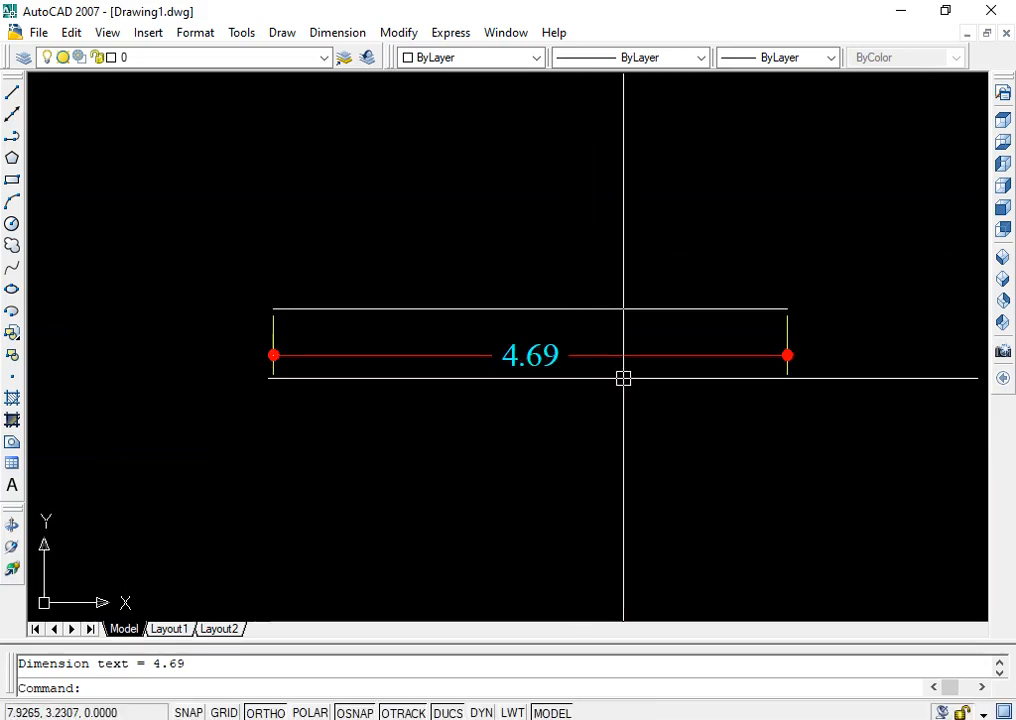
scroll(803, 406, "up", 4)
mouse_move(447, 420)
middle_mouse_down()
mouse_move(694, 454)
mouse_move(727, 471)
middle_mouse_up()
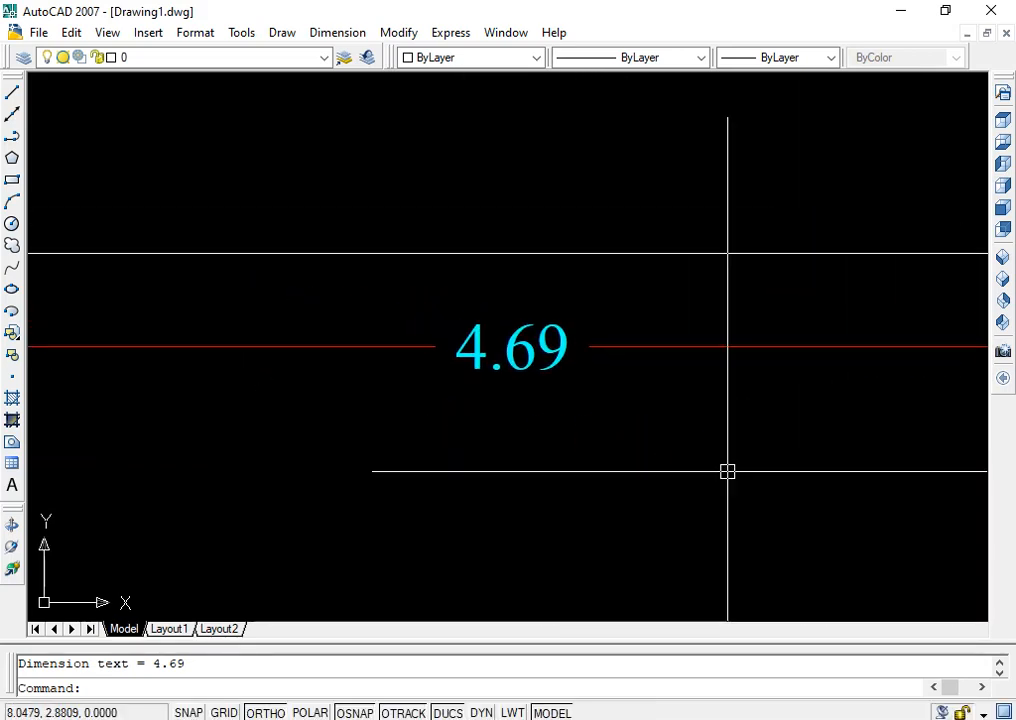
scroll(658, 434, "down", 4)
scroll(621, 433, "up", 3)
middle_click_drag(620, 424, 576, 398)
scroll(560, 390, "down", 2)
Step: Erase the aligned dimension and the horizontal line
left_click(535, 354)
type("e")
key("Return")
key("Escape")
left_click(541, 310)
type("e")
key("Return")
key("Escape")
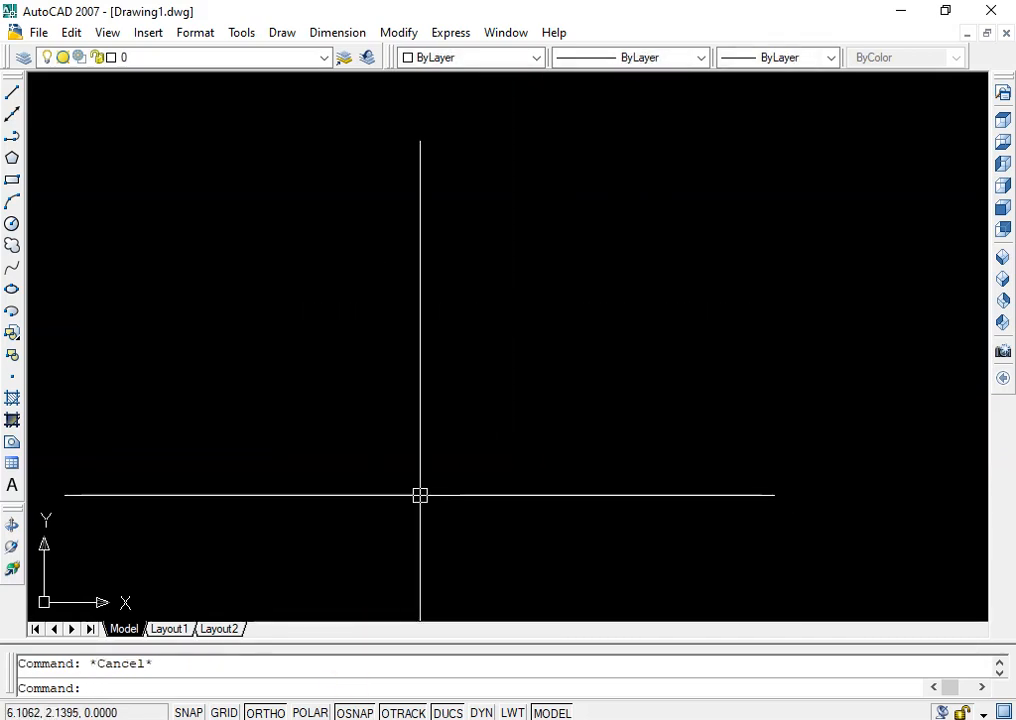
Step: Compare the previews of the Standard and Dimension styles and check the new-style options with Dimension as the starting style
type("d")
key("Return")
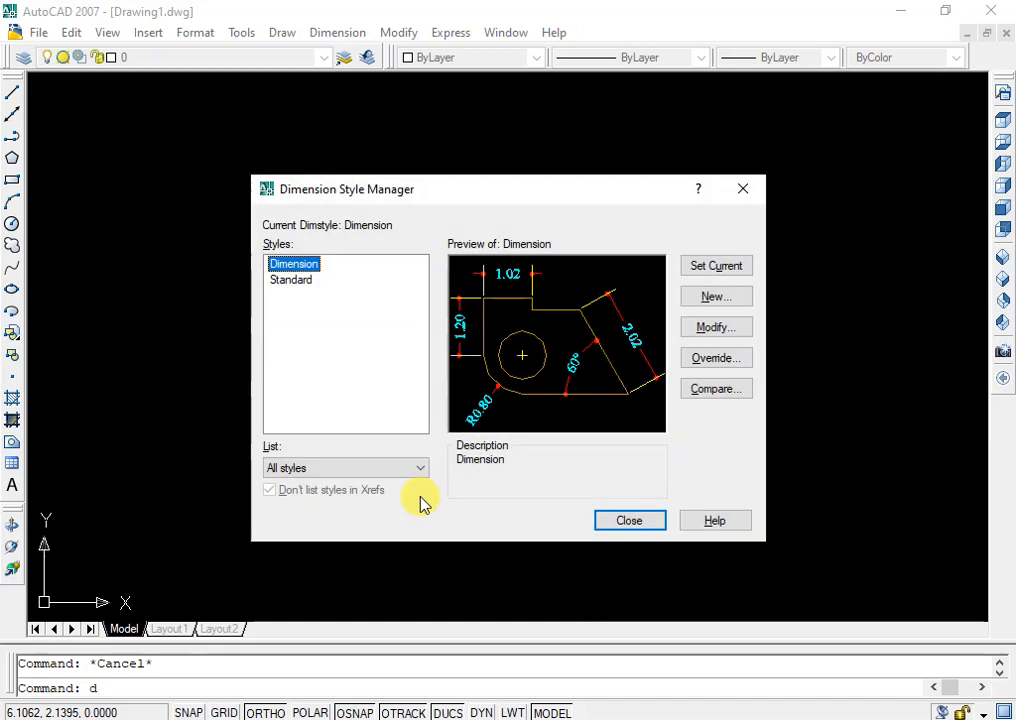
left_click(291, 281)
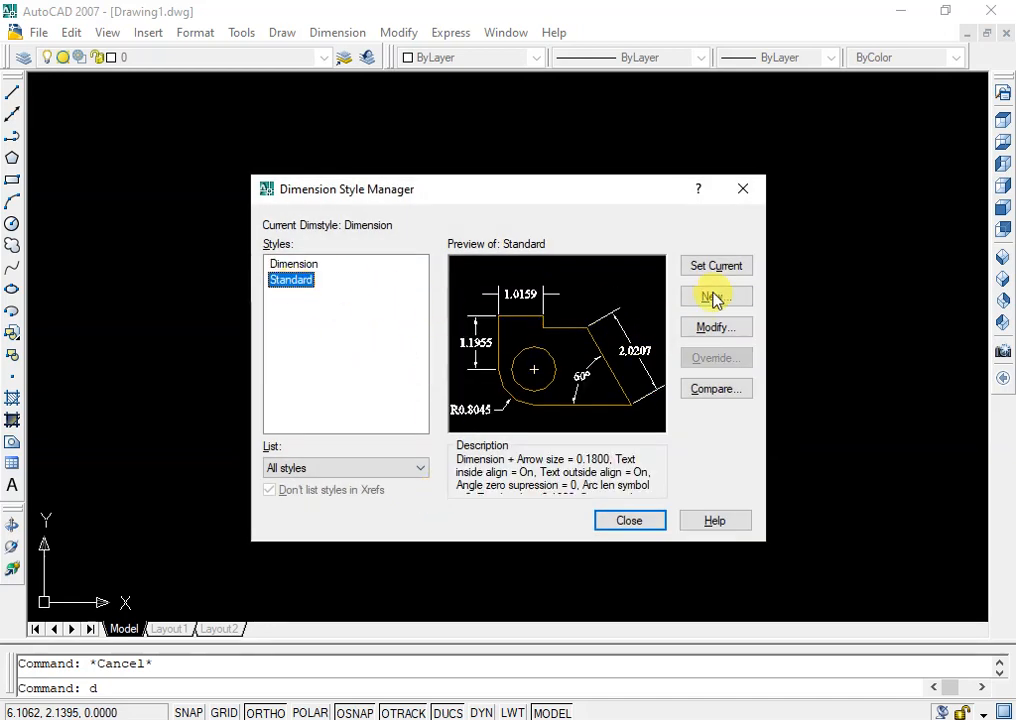
left_click(293, 265)
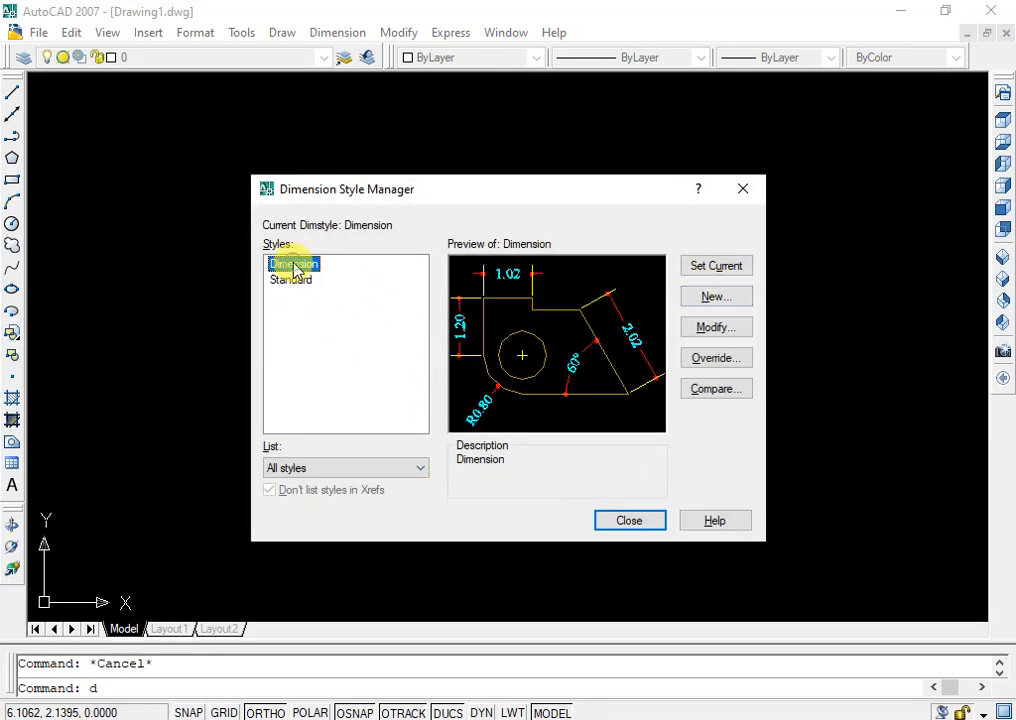
left_click(712, 300)
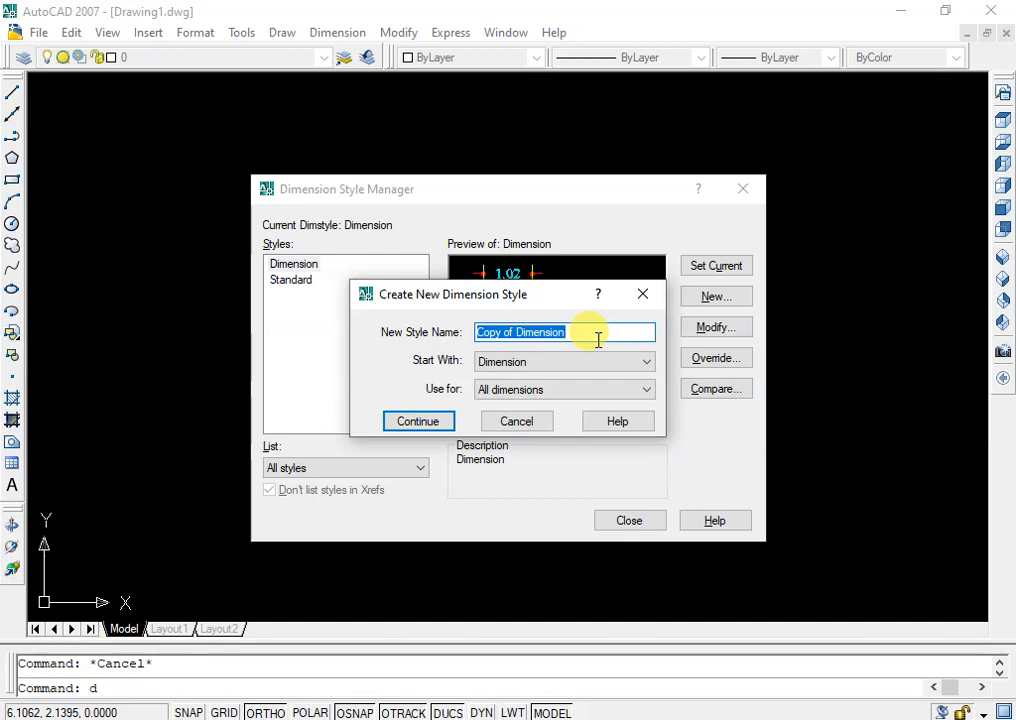
key("Escape")
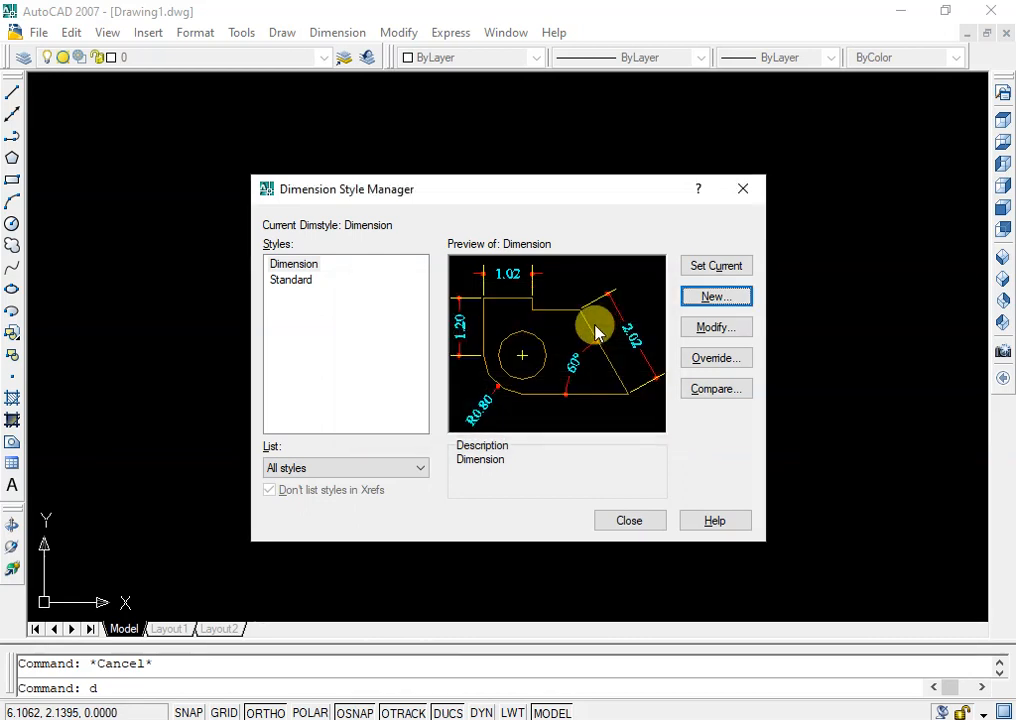
Step: Set the Dimension style as the current dimension style and close the Dimension Style Manager
left_click(300, 266)
left_click(300, 281)
left_click(300, 266)
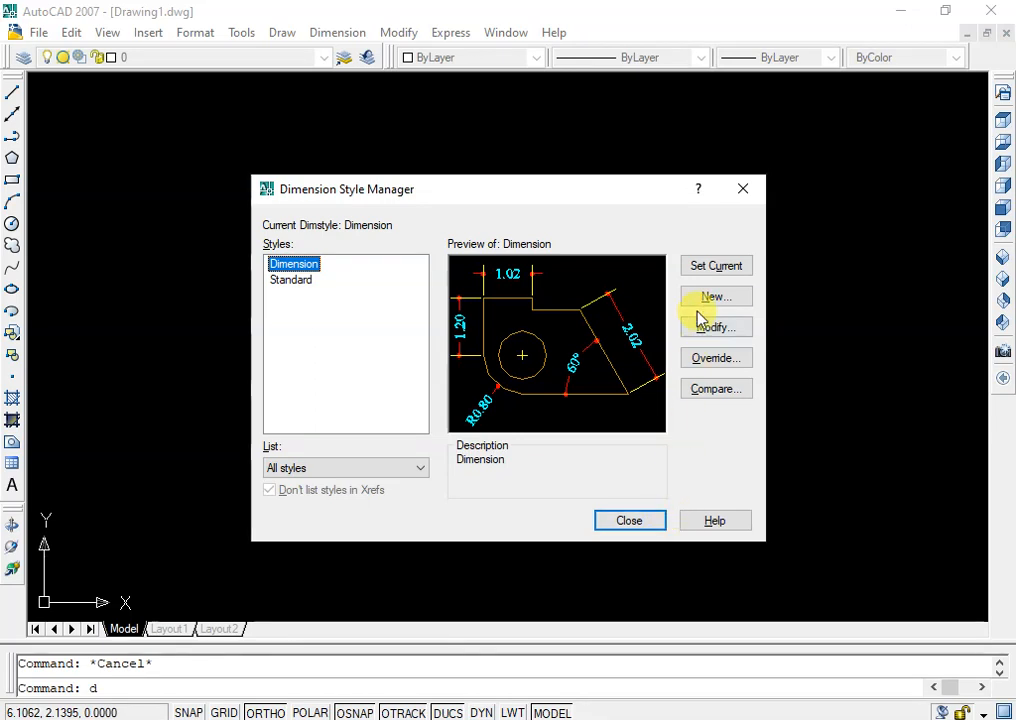
left_click(711, 270)
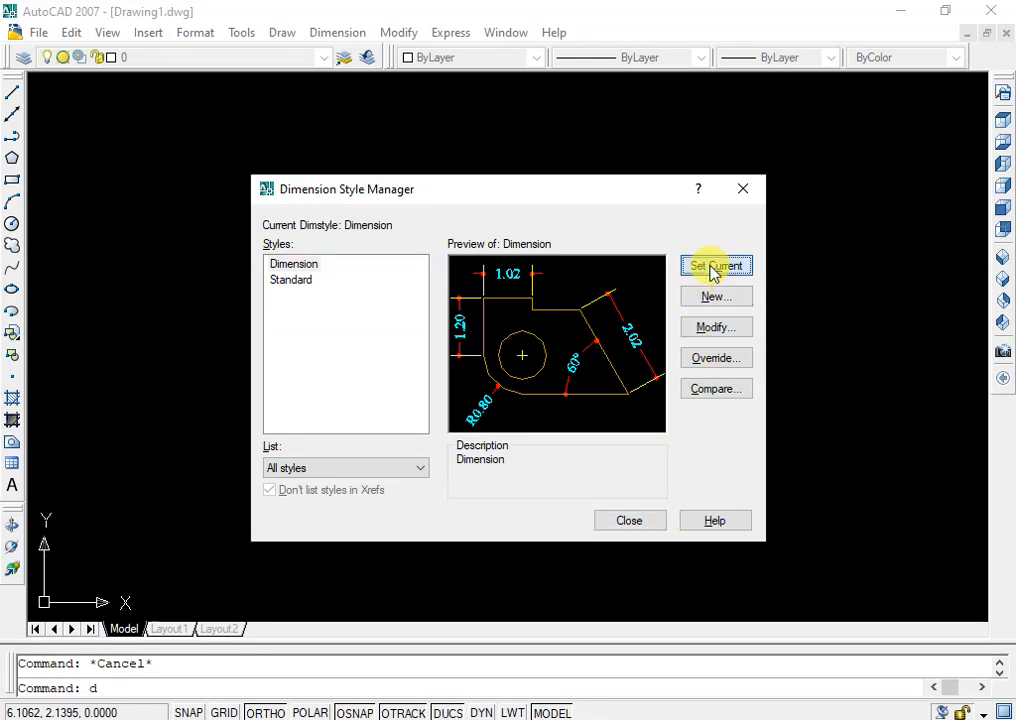
left_click(630, 521)
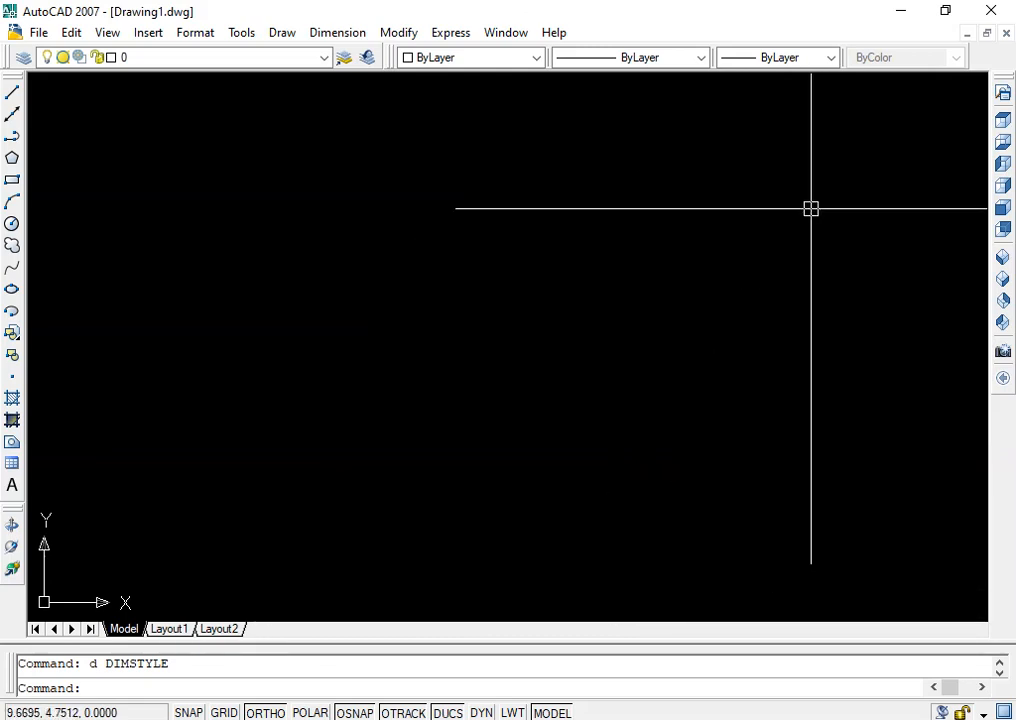
Step: Exit AutoCAD and save the drawing to the Desktop as class 01, without replacing the existing Drawing1.dwg
left_click(991, 10)
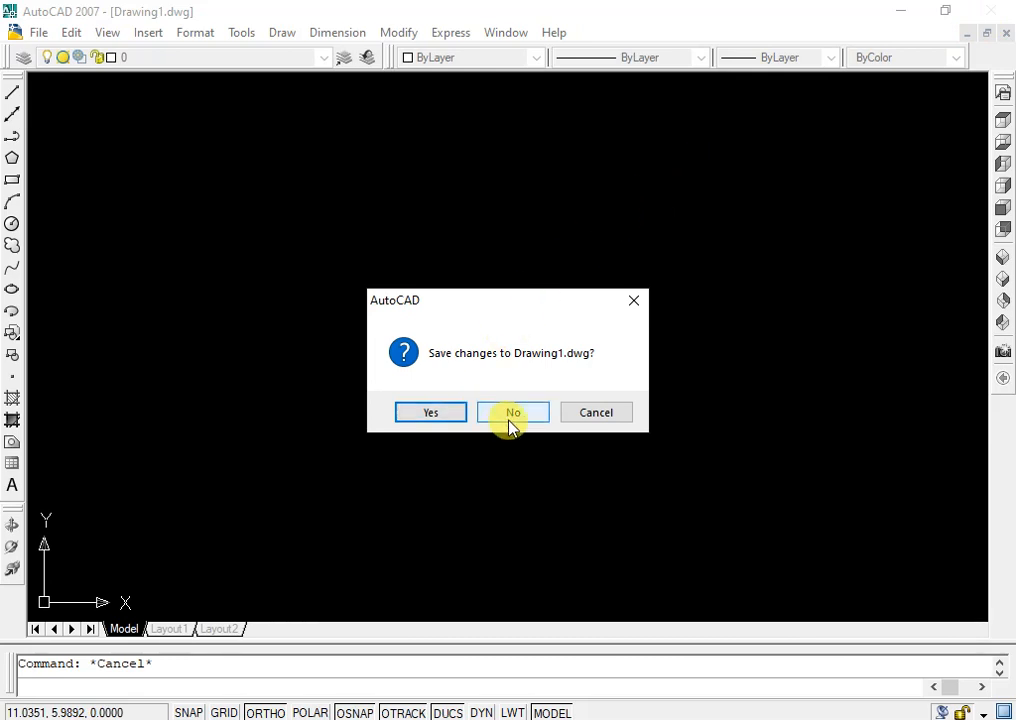
left_click(428, 420)
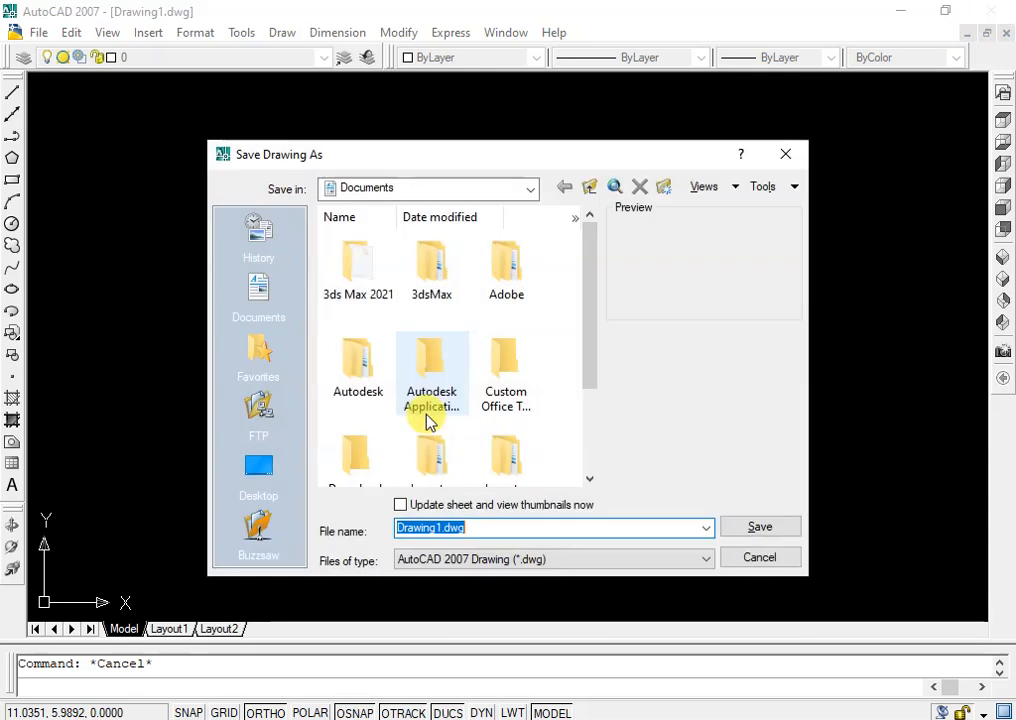
left_click(262, 470)
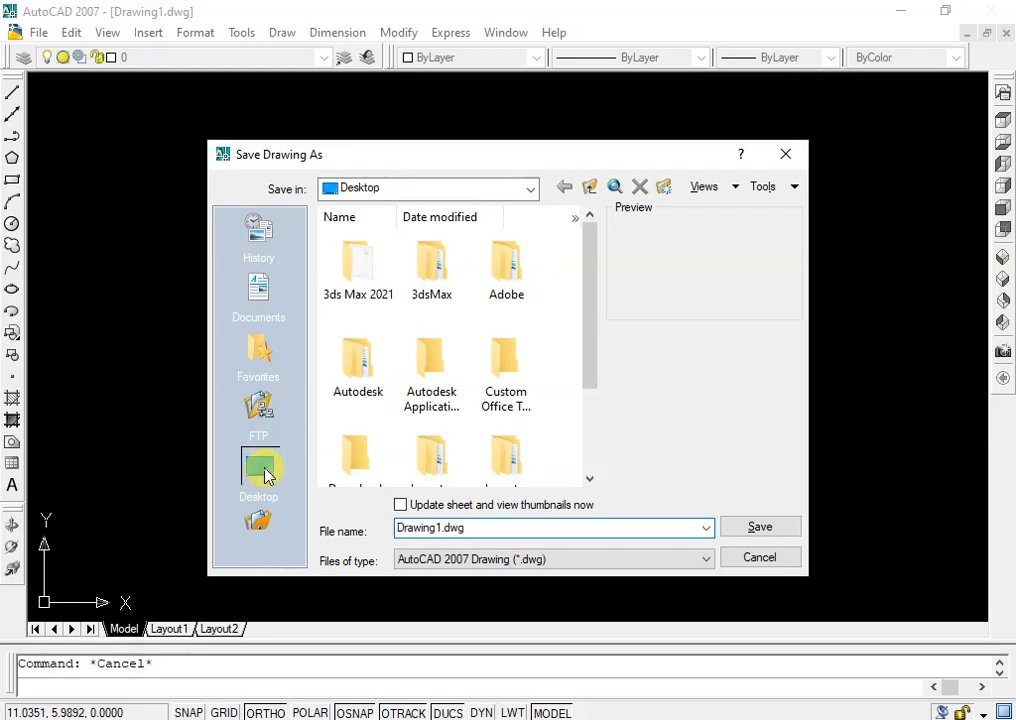
double_click(494, 529)
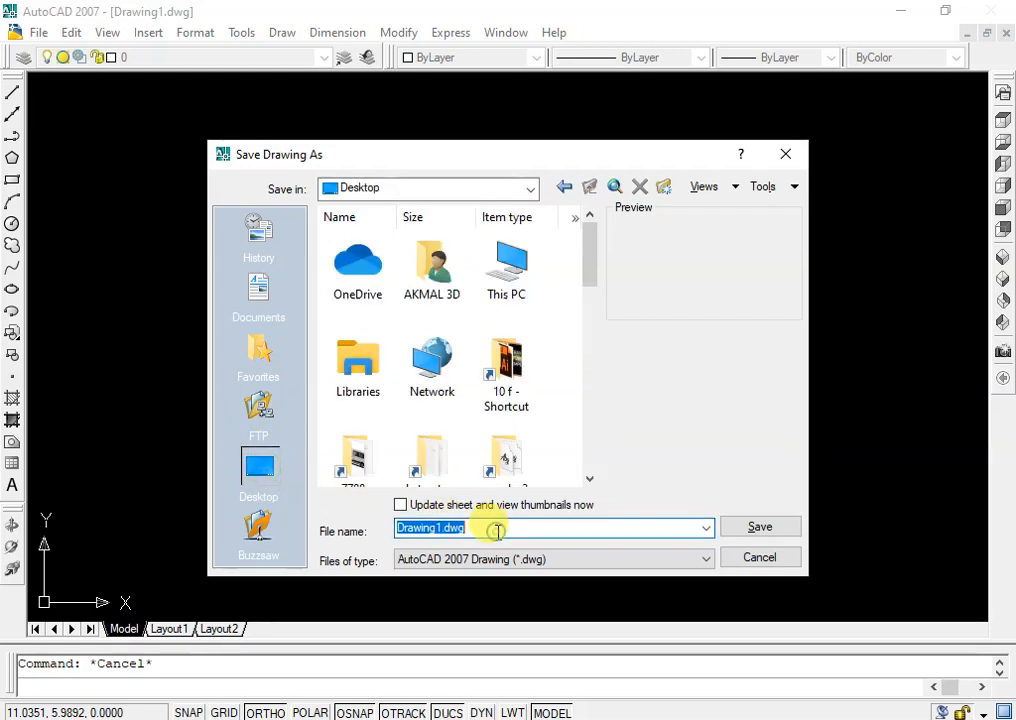
left_click(779, 530)
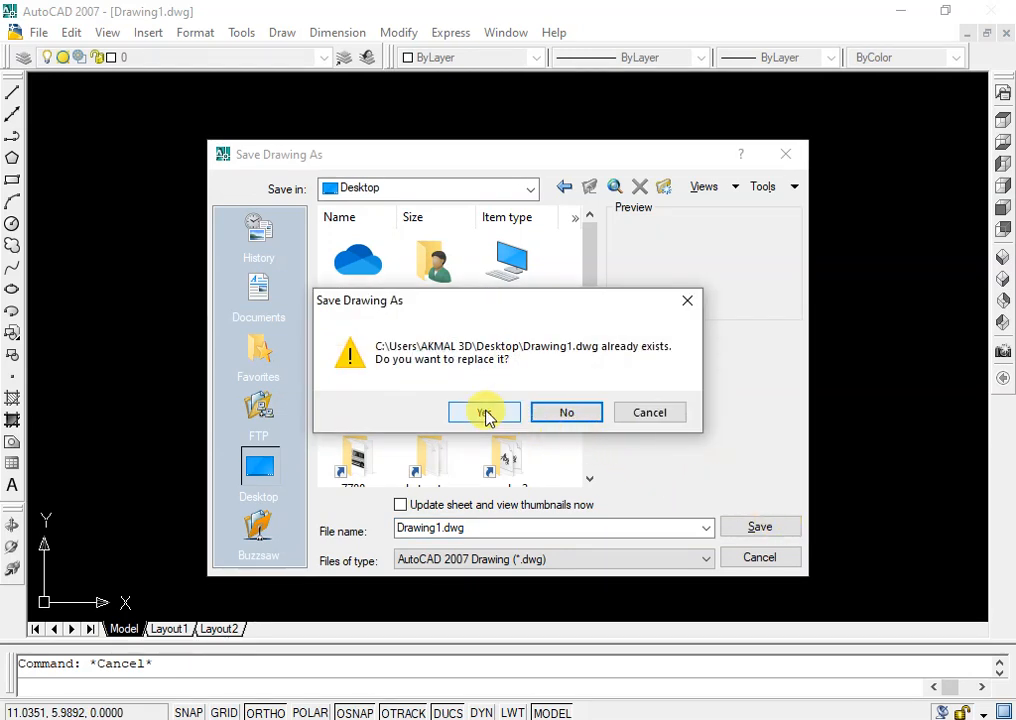
left_click(568, 412)
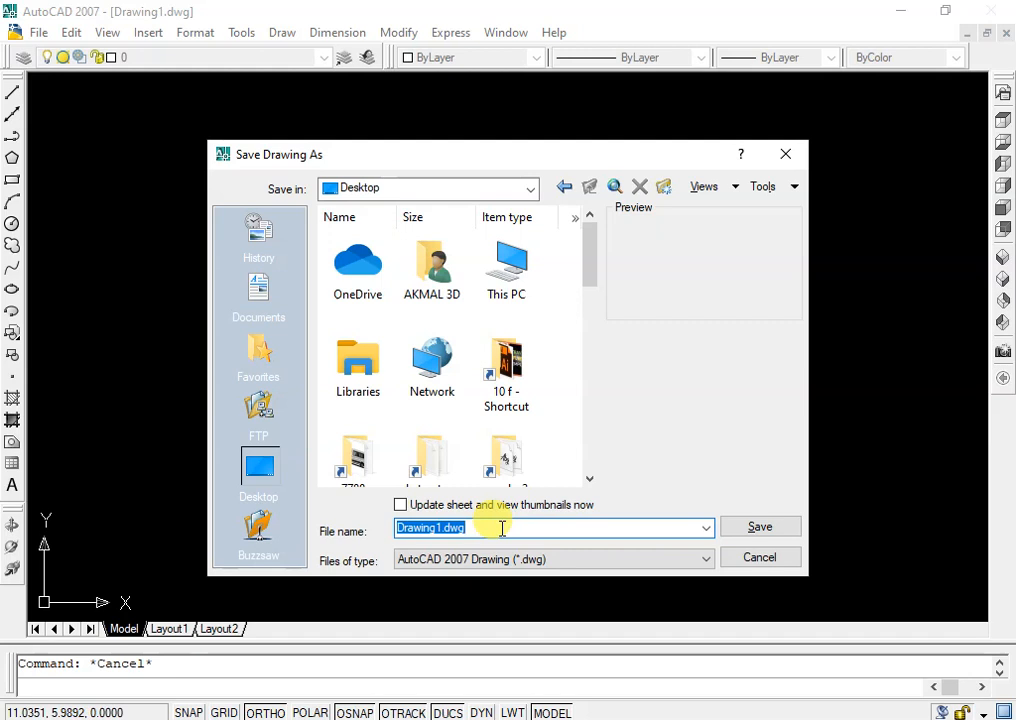
type("class ")
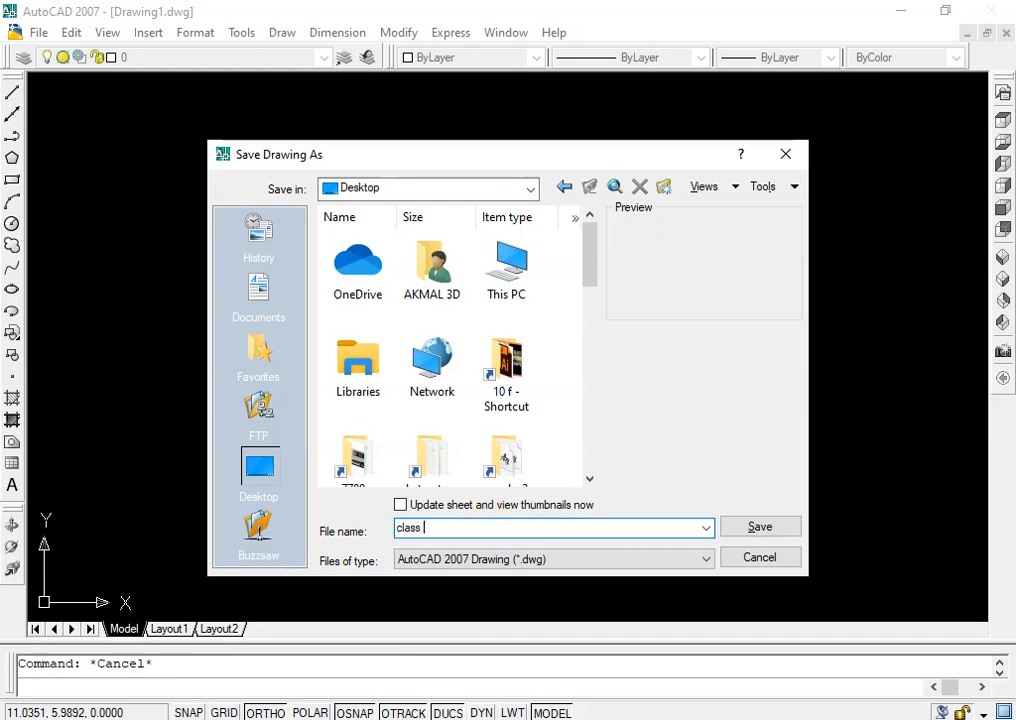
type("01")
key("Return")
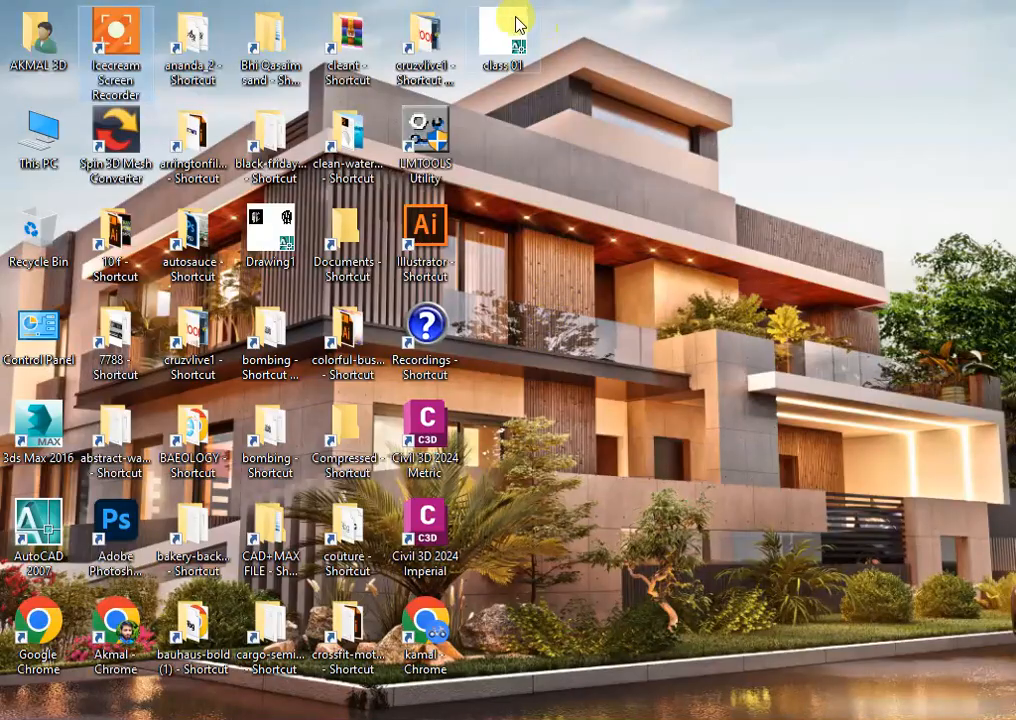
Step: Open the class 01 drawing from the desktop, close and reopen it, and save it
double_click(501, 48)
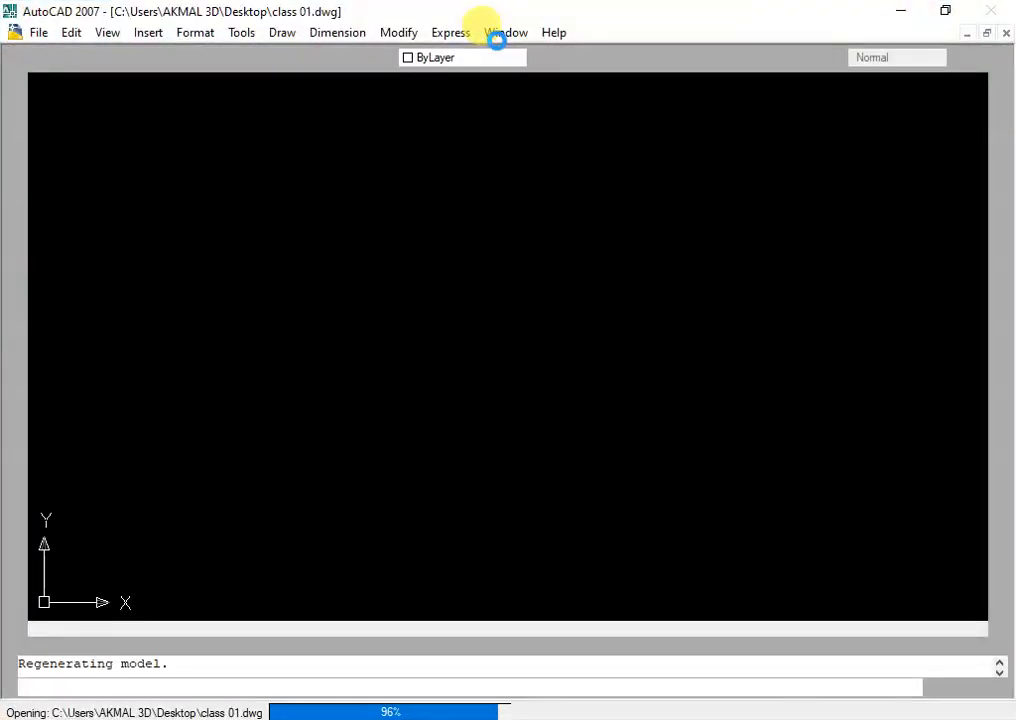
left_click(986, 14)
double_click(507, 40)
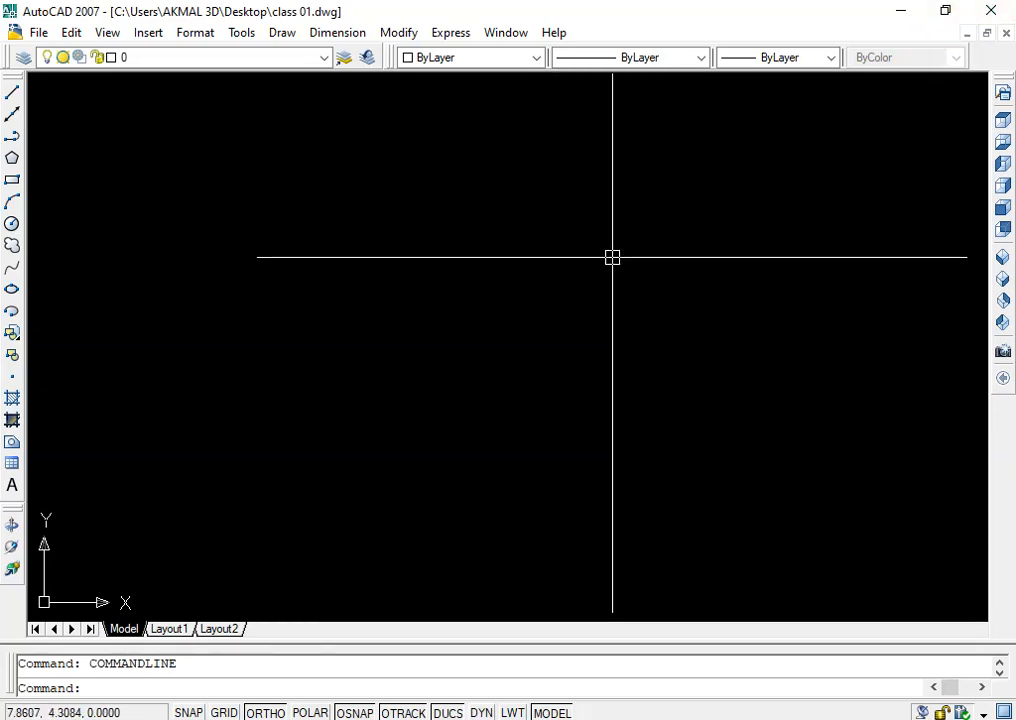
key("ctrl+s")
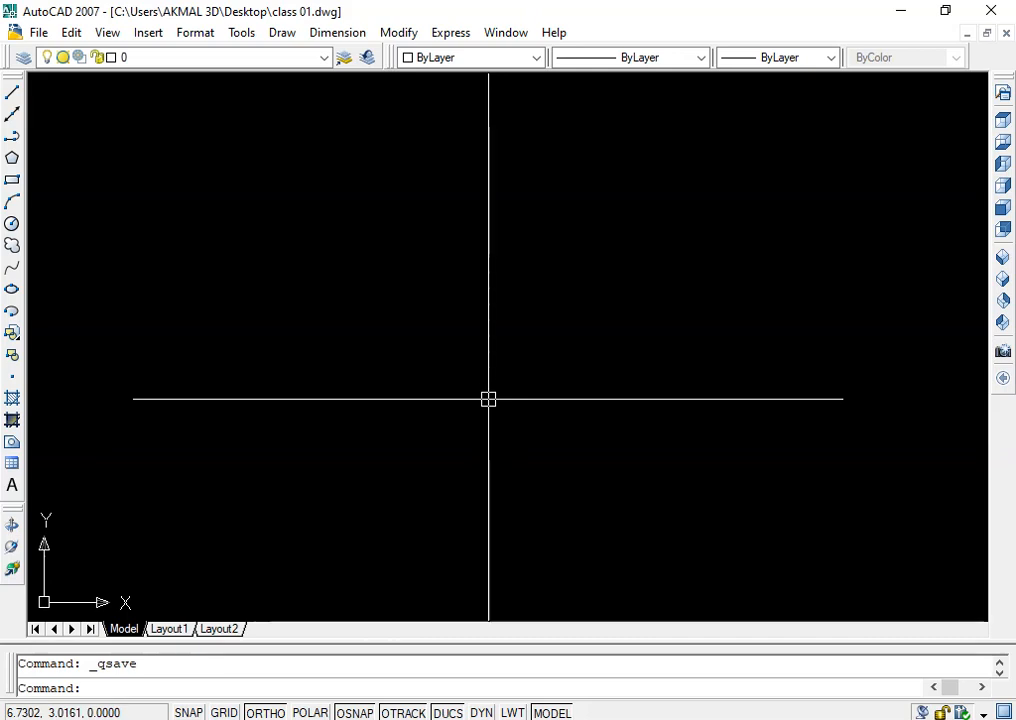
Step: Draw an open, nearly rectangular outline of four orthogonal line segments in the middle of the drawing and save the file
type("l")
key("Return")
left_click(347, 442)
left_click(589, 442)
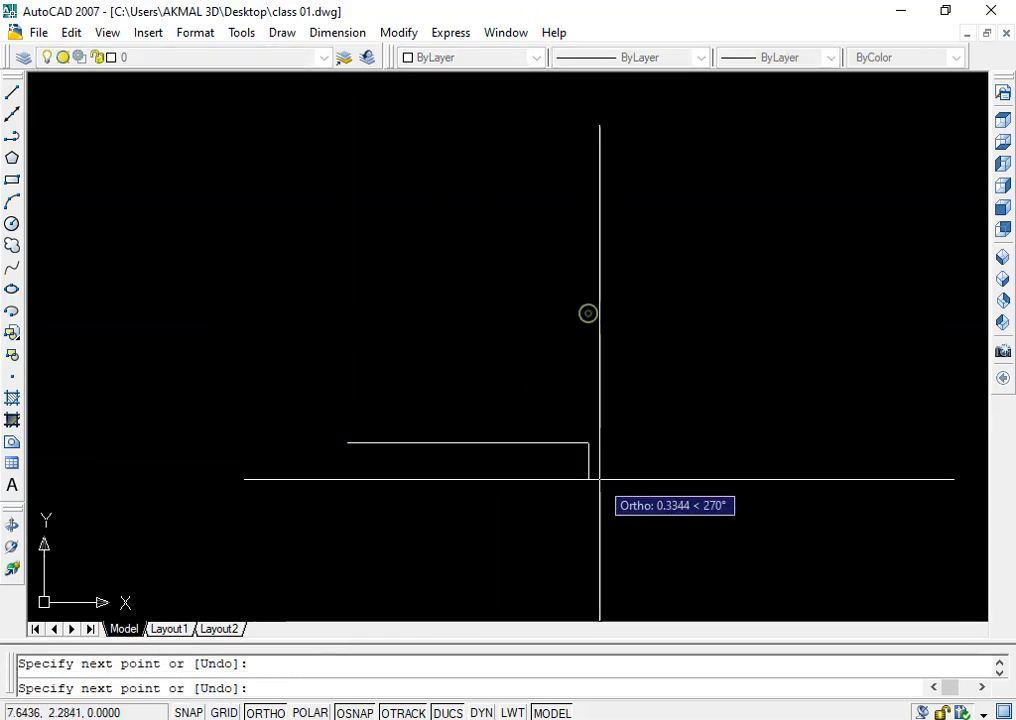
left_click(589, 266)
left_click(367, 266)
left_click(367, 377)
key("Escape")
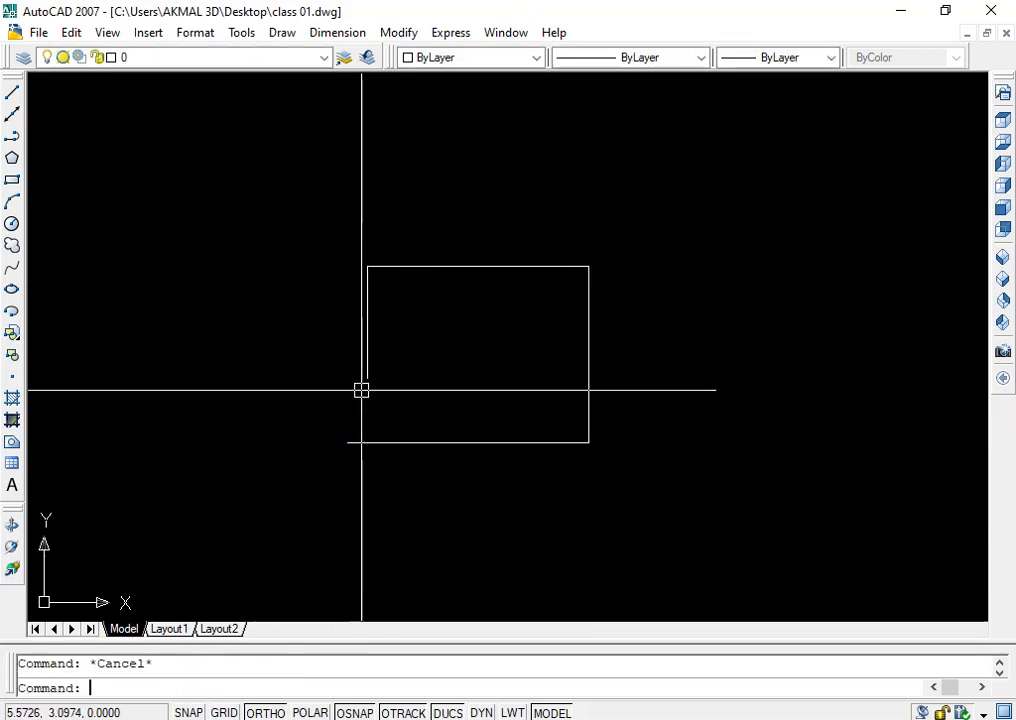
key("ctrl+s")
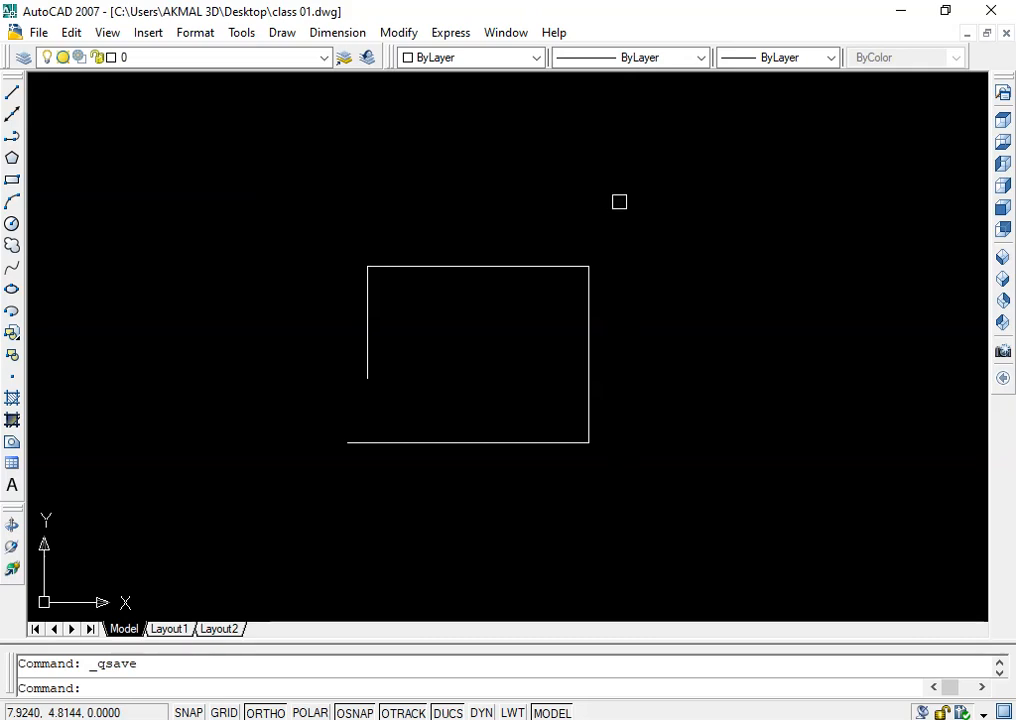
Step: Bring up Save As for class 01 and look over the available commands for saving the drawing
key("ctrl+shift+s")
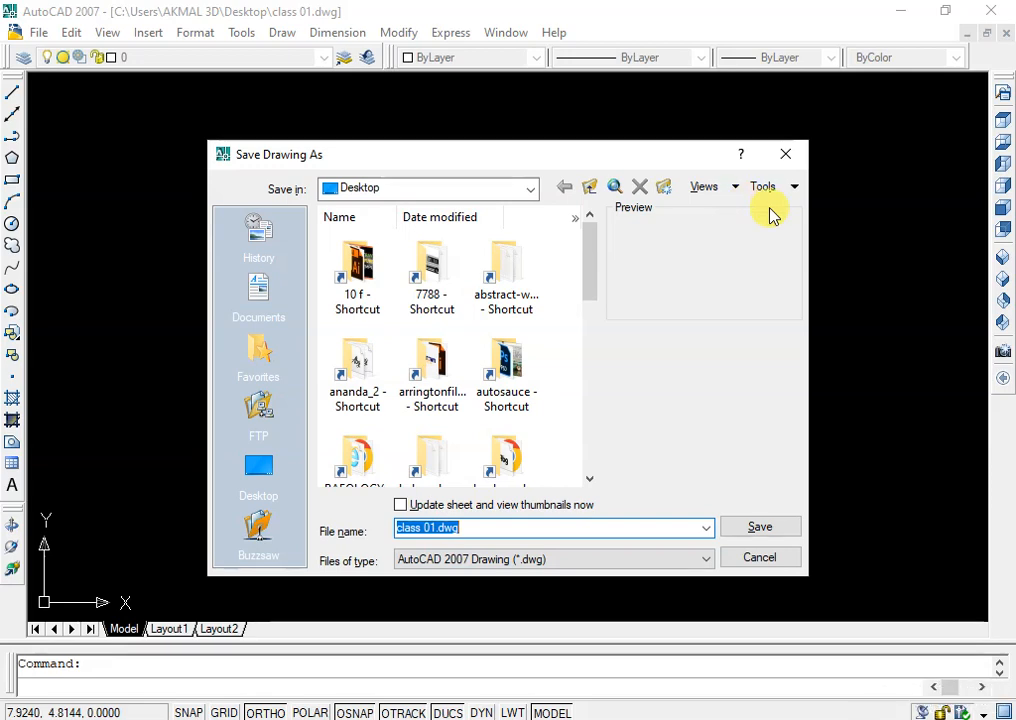
key("Return")
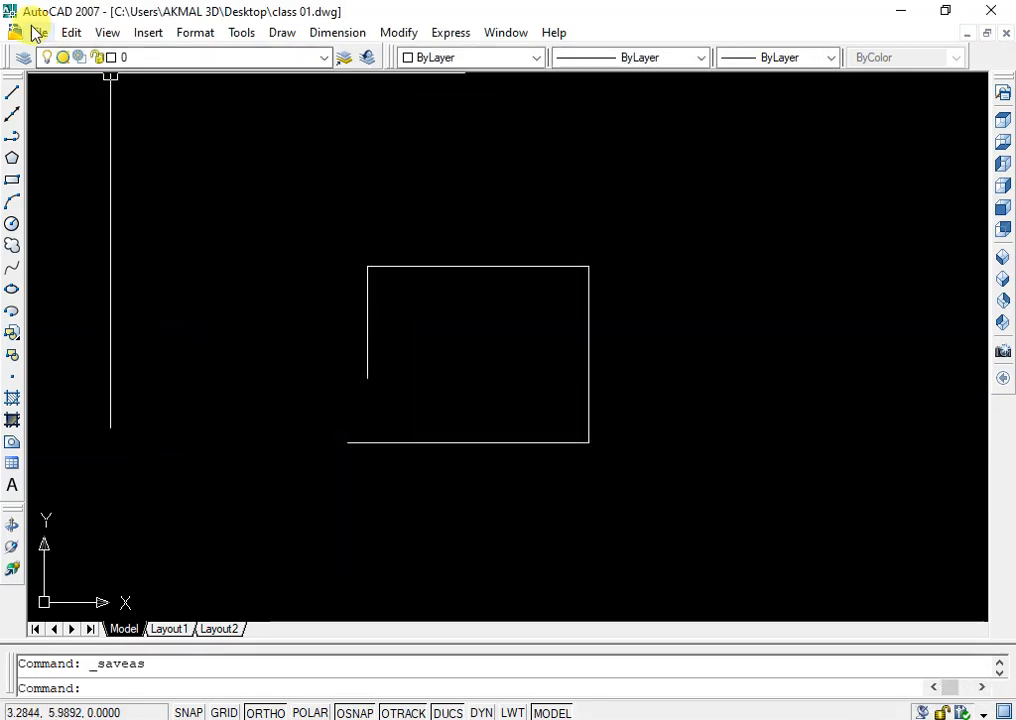
left_click(38, 32)
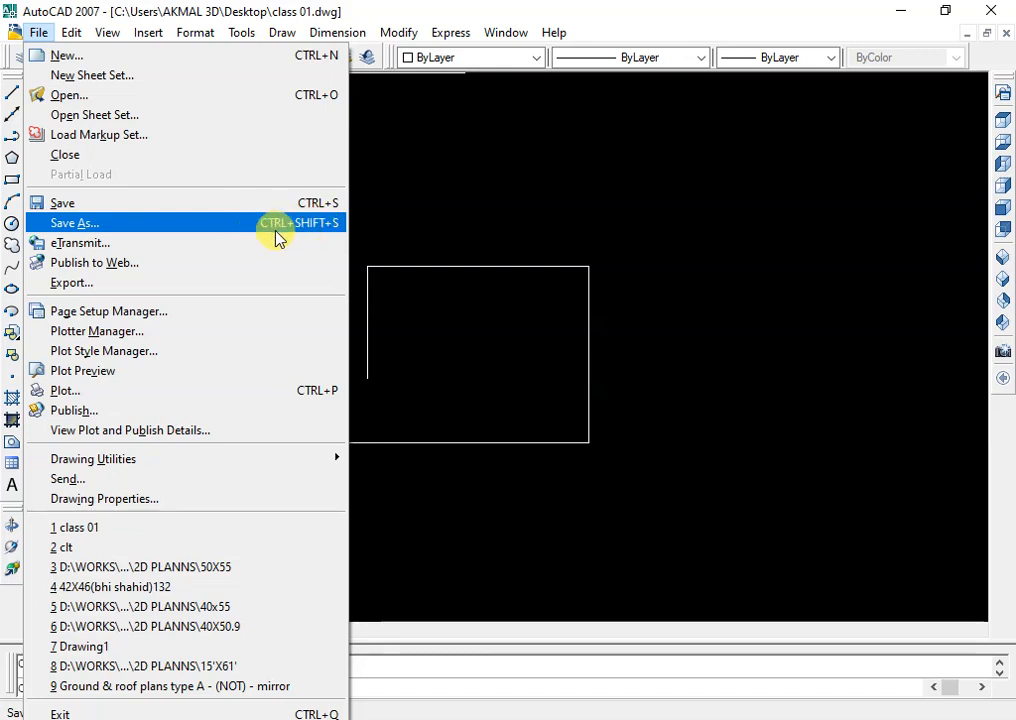
left_click(600, 290)
key("Escape")
Step: Close the drawing and exit AutoCAD, and reopen class 01 from the desktop
left_click(1005, 34)
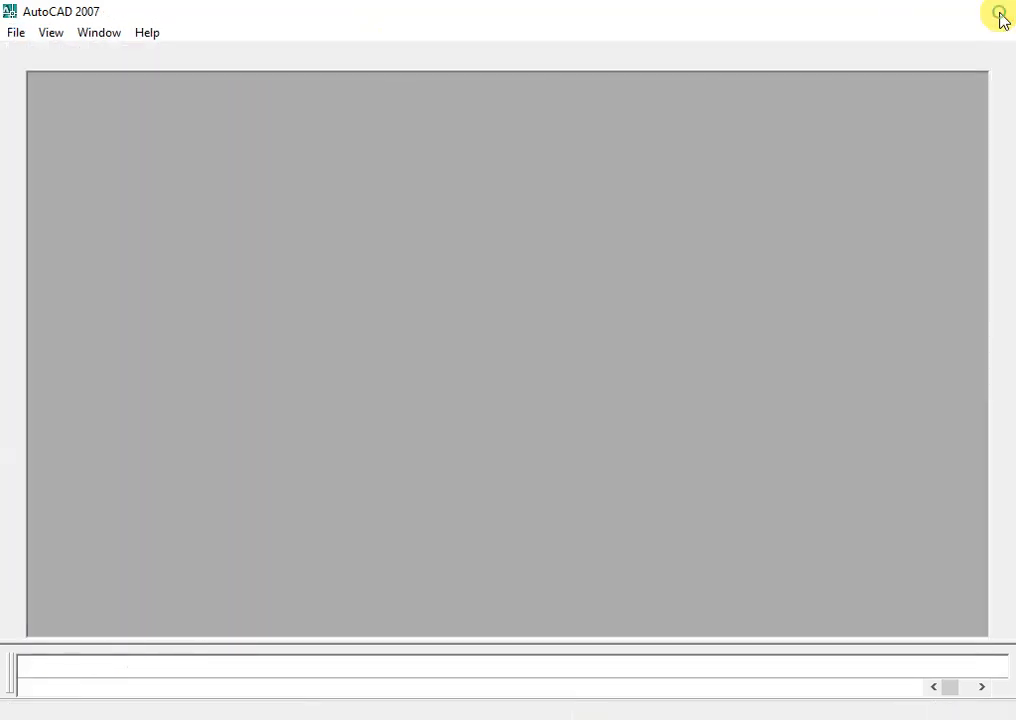
left_click(993, 12)
double_click(503, 30)
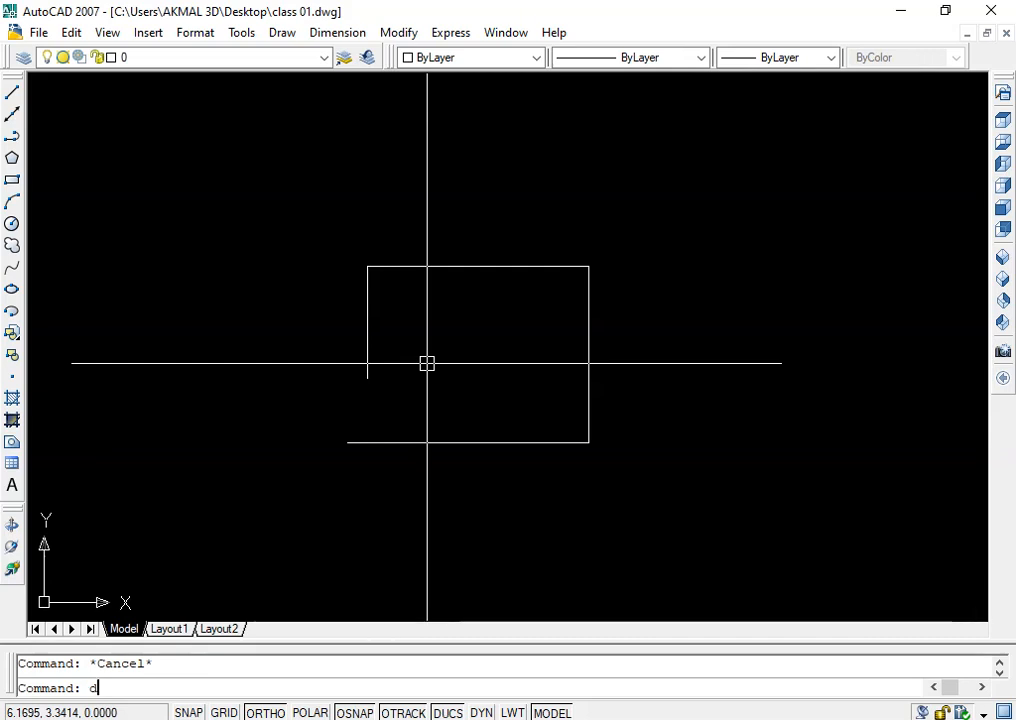
Step: Check the Dimension style's stored line settings in the reopened class 01 drawing and close the dialogs without changes
key("Return")
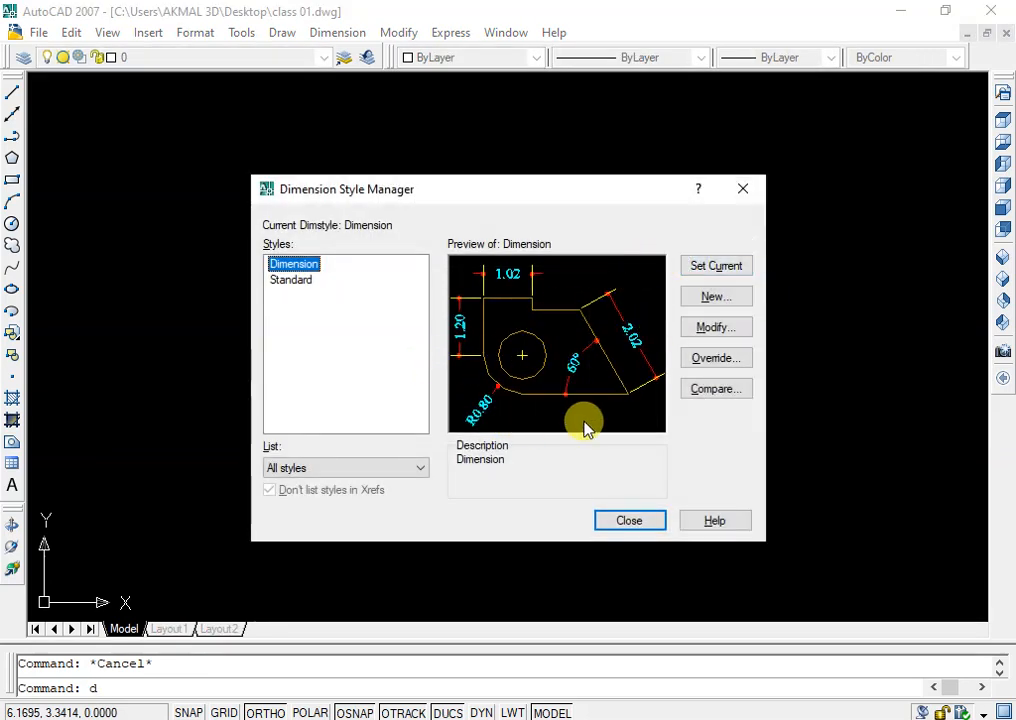
left_click(716, 330)
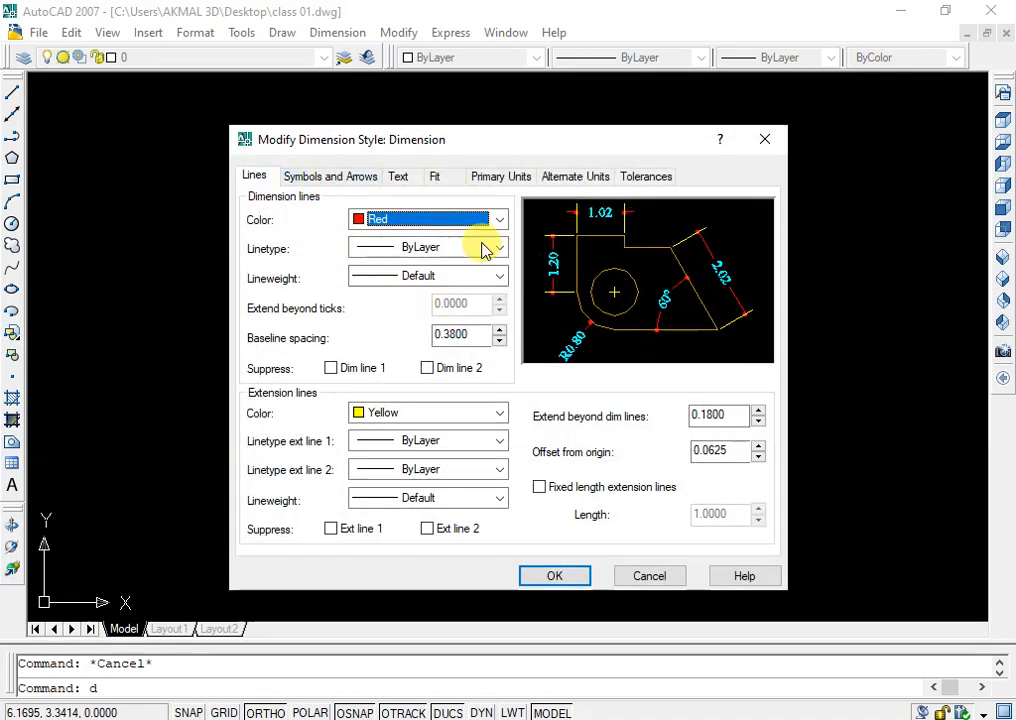
left_click(765, 139)
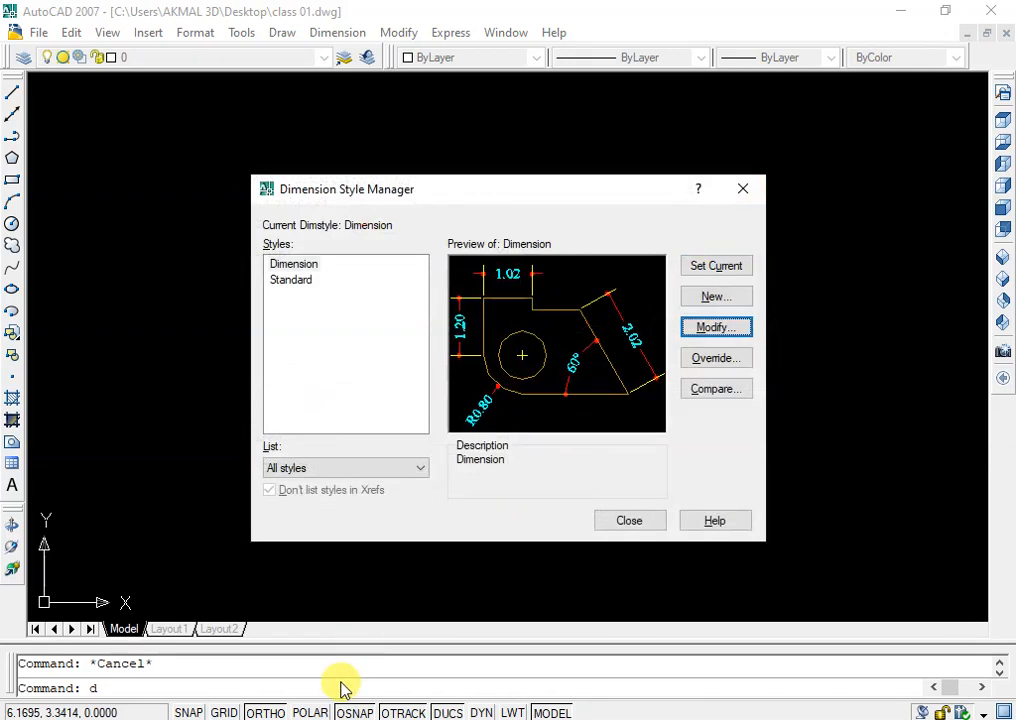
left_click(742, 188)
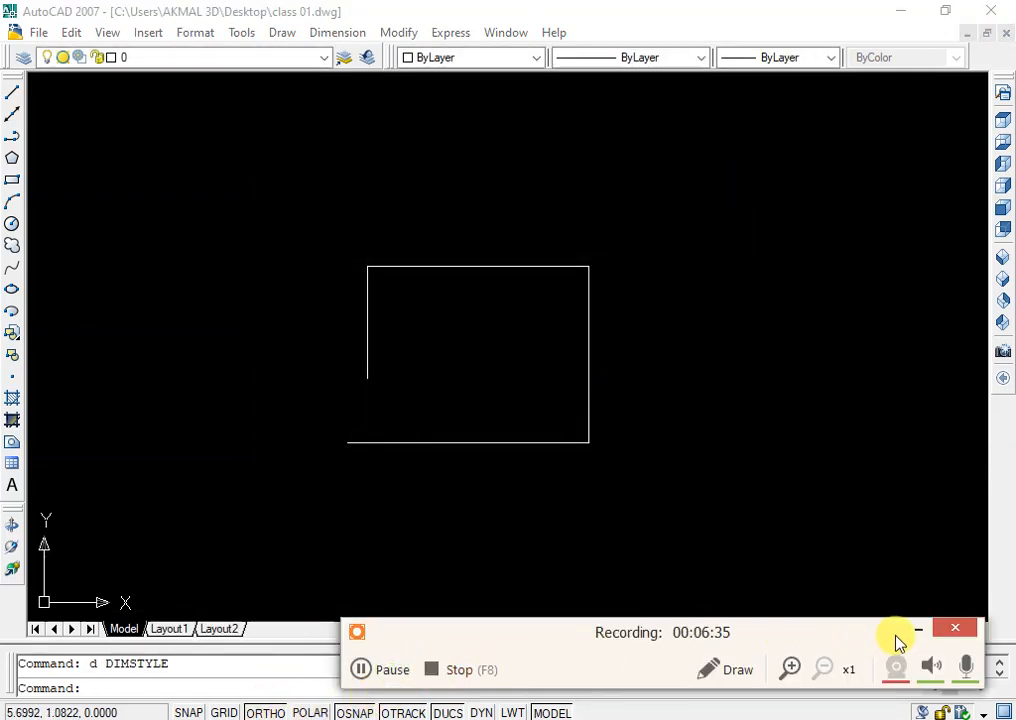
Step: Examine where the UCS icon sits relative to the drawn outline at different zoom levels
key("Escape")
scroll(393, 411, "down", 4)
scroll(393, 411, "up", 5)
scroll(497, 408, "down", 7)
middle_click_drag(465, 415, 597, 302)
scroll(379, 443, "up", 6)
scroll(490, 343, "down", 5)
scroll(430, 330, "up", 4)
scroll(351, 309, "down", 4)
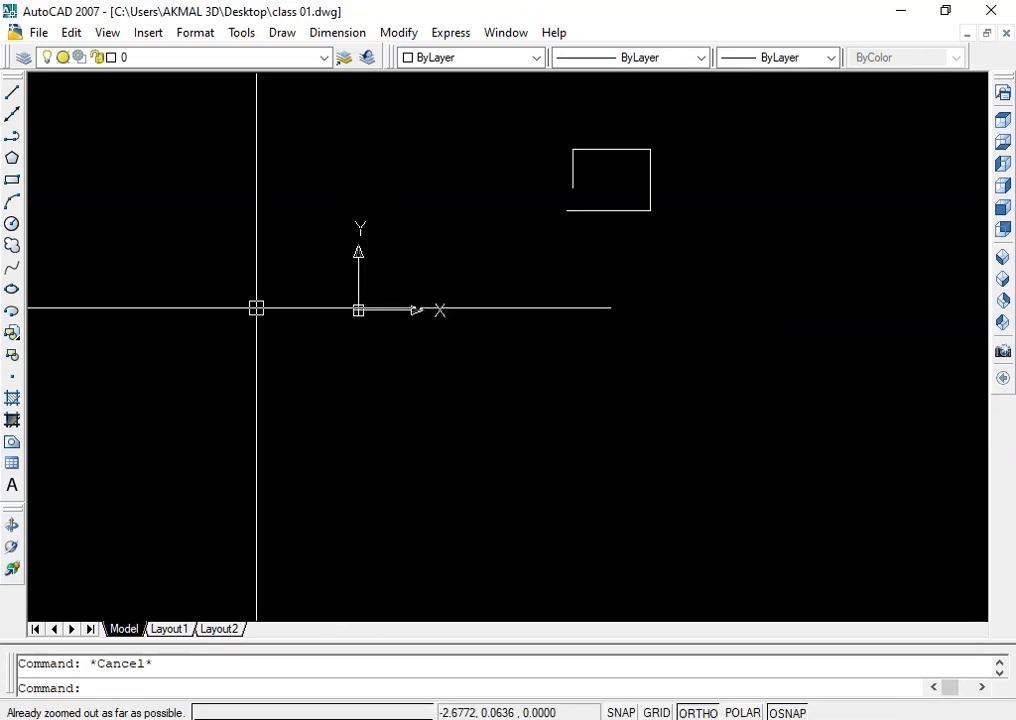
Step: Turn off the Origin option of the UCS icon display
left_click(106, 33)
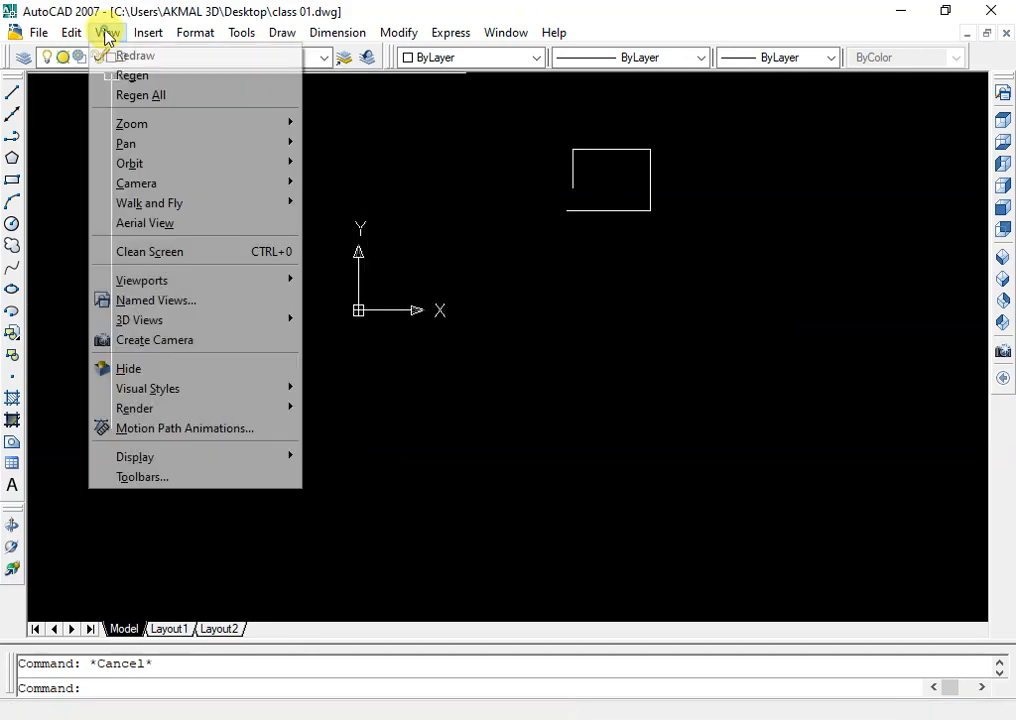
mouse_move(159, 456)
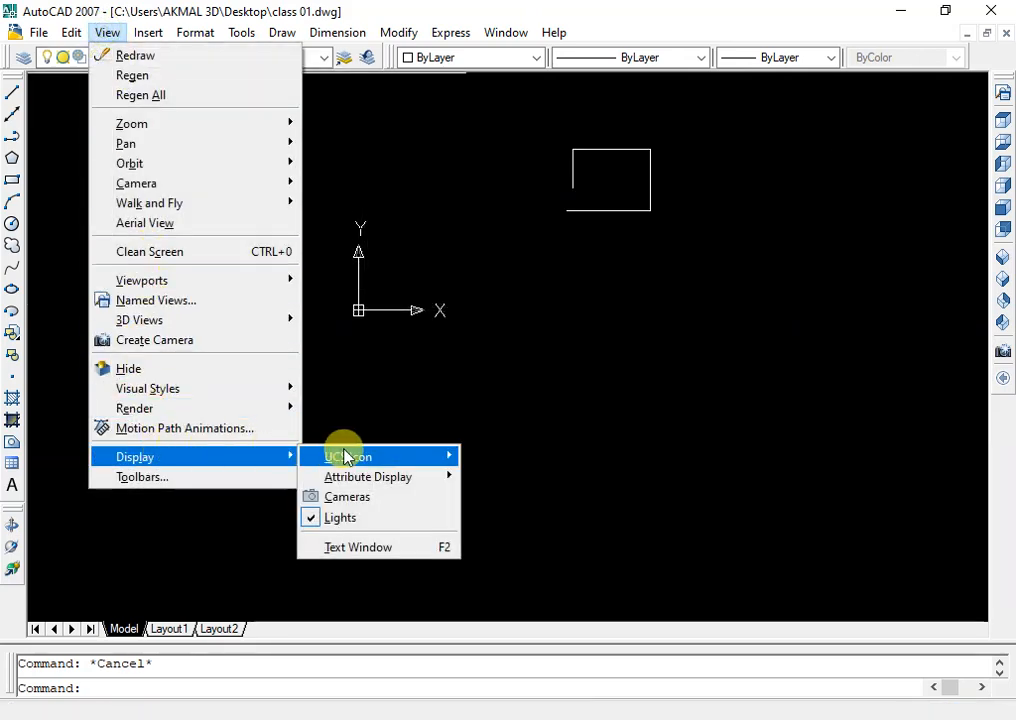
mouse_move(351, 458)
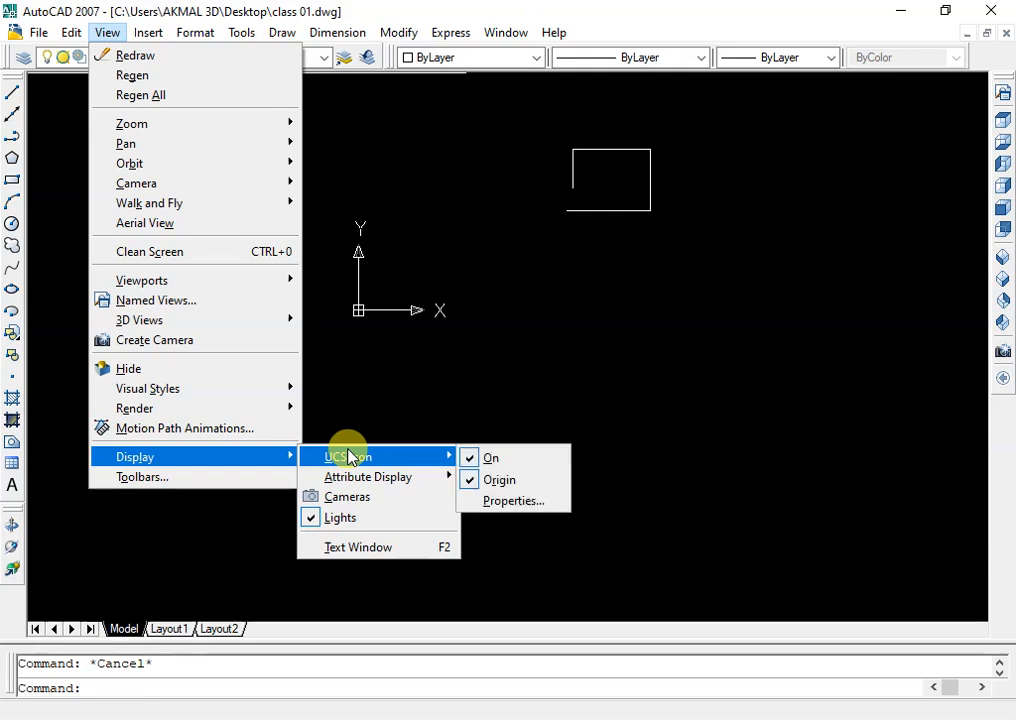
left_click(492, 482)
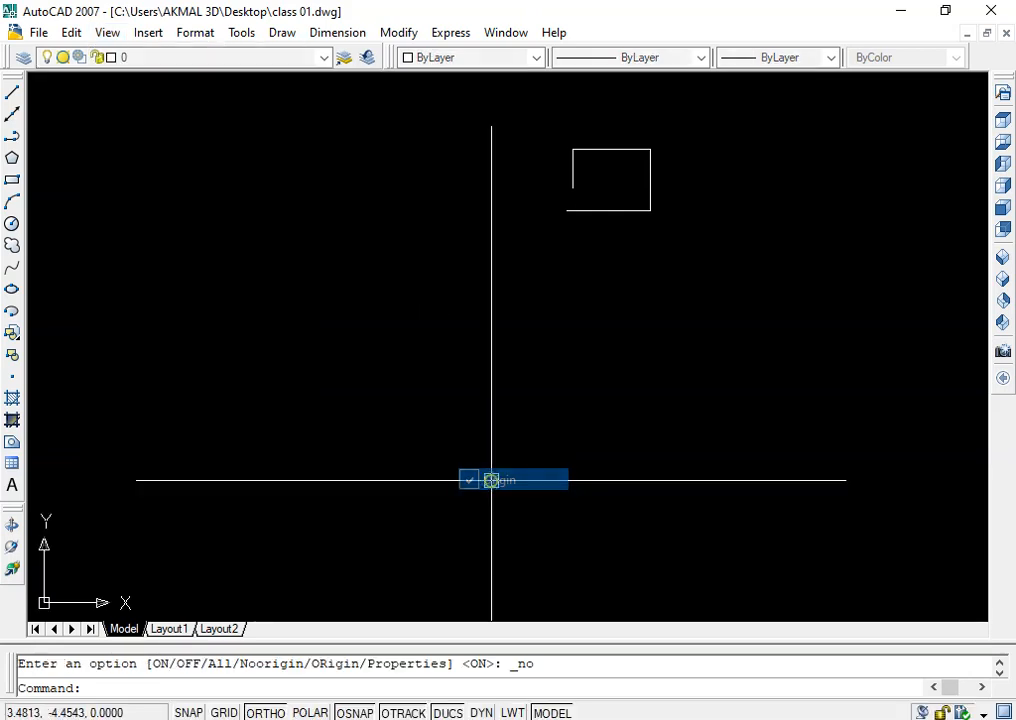
Step: Examine where the UCS icon sits relative to the outline while panning, zooming to all, and zooming in and out
scroll(379, 315, "down", 1)
middle_click_drag(379, 274, 217, 484)
scroll(442, 393, "down", 2)
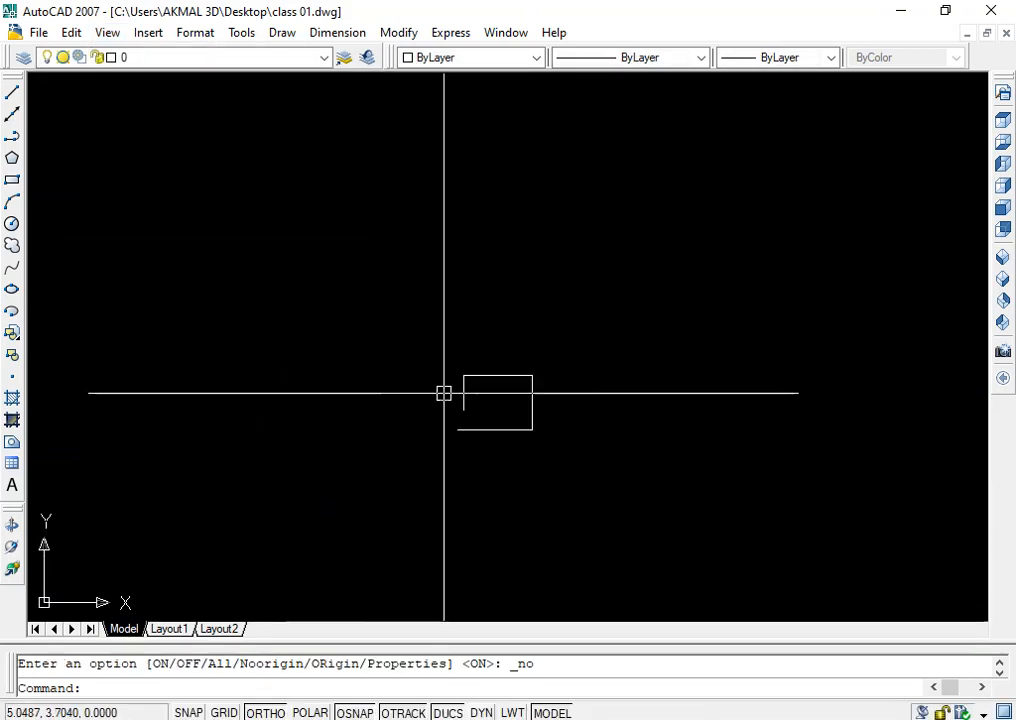
middle_click_drag(382, 450, 715, 263)
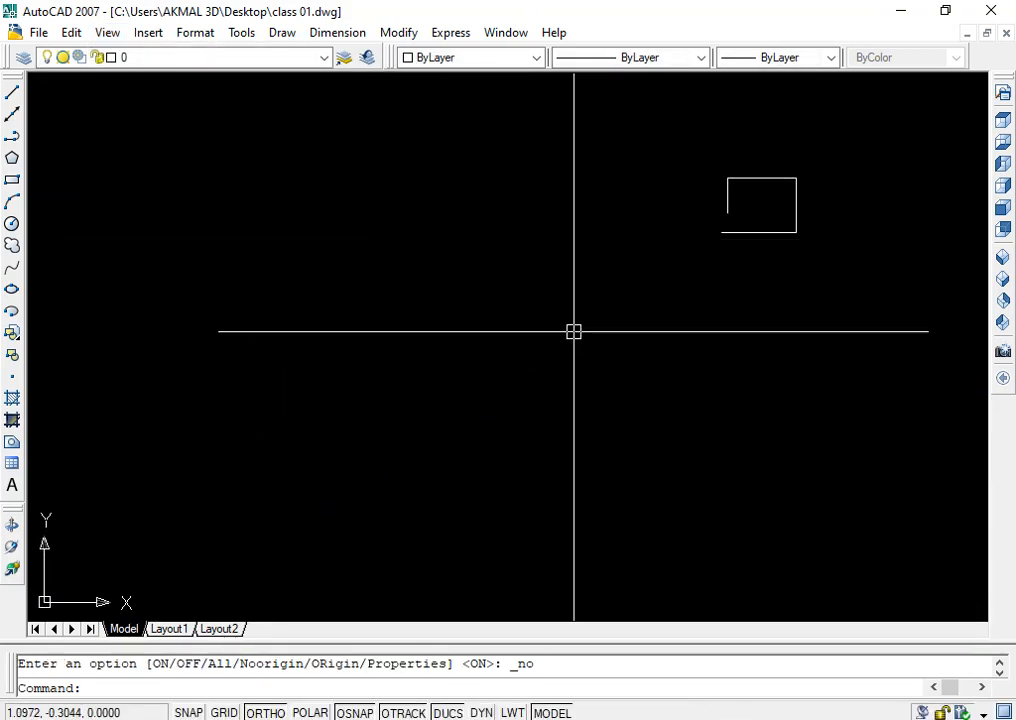
type("z")
key("Return")
type("a")
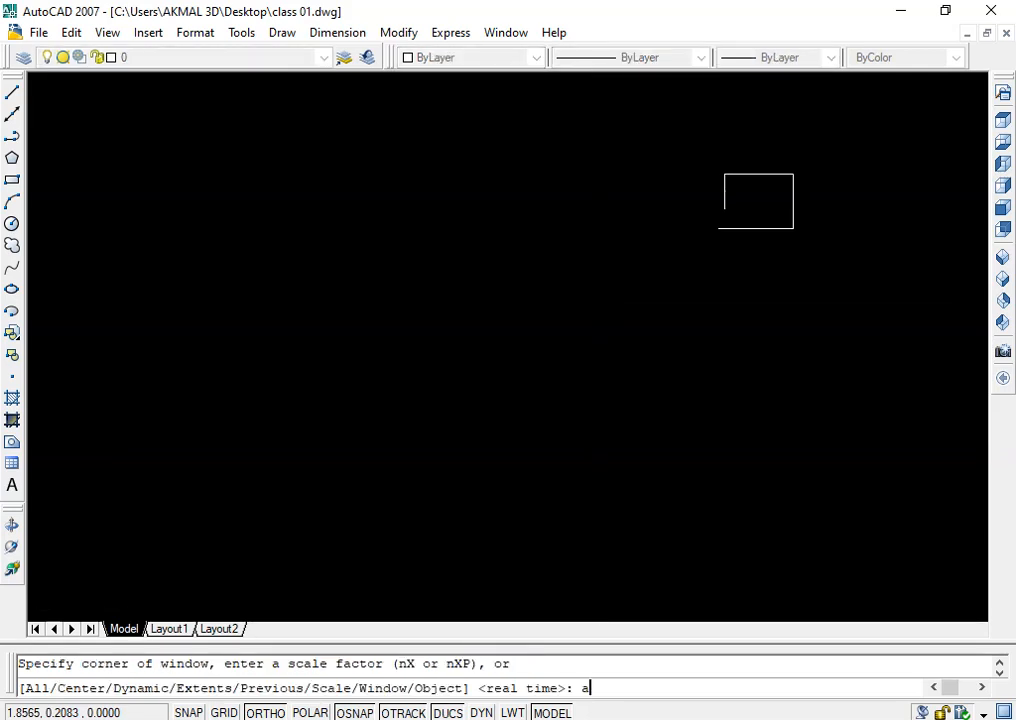
key("Return")
scroll(574, 406, "down", 2)
mouse_move(485, 468)
middle_mouse_down()
mouse_move(488, 329)
mouse_move(684, 434)
middle_mouse_up()
scroll(530, 334, "up", 3)
scroll(441, 410, "down", 4)
scroll(529, 354, "up", 3)
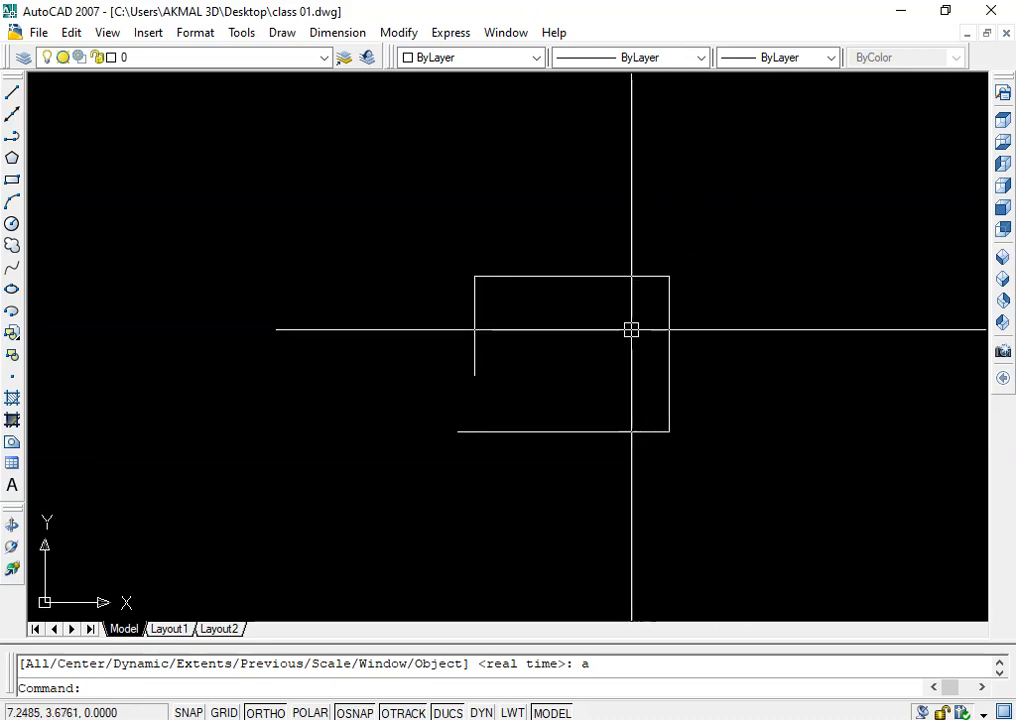
scroll(631, 329, "up", 3)
scroll(631, 329, "down", 5)
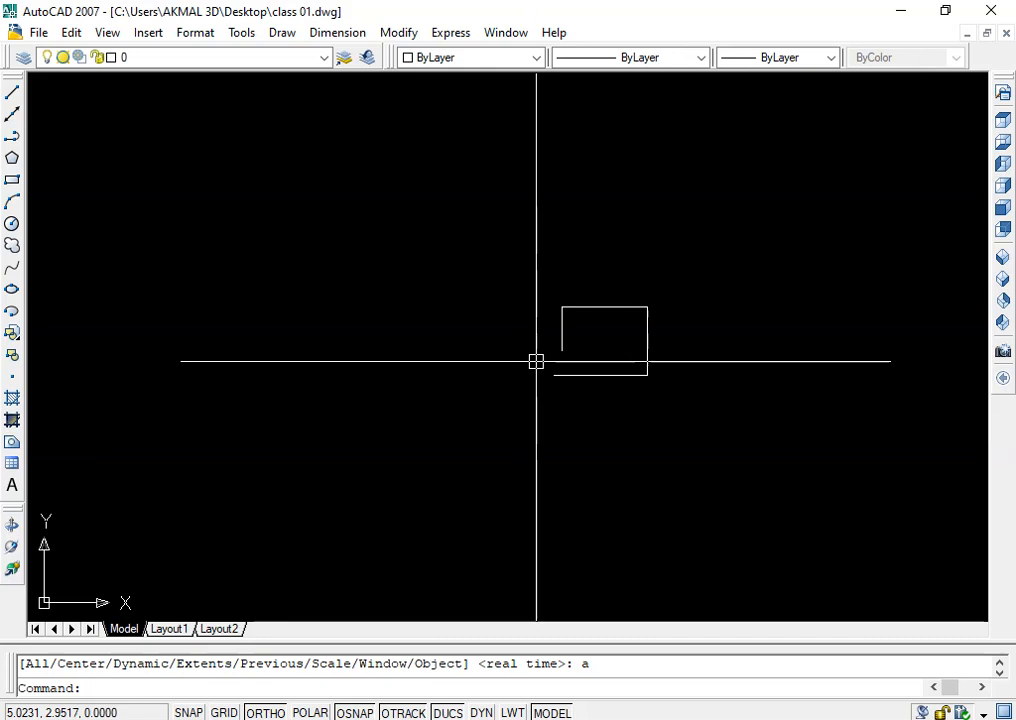
scroll(604, 335, "down", 1)
scroll(604, 340, "up", 2)
scroll(610, 345, "down", 3)
scroll(610, 345, "up", 5)
scroll(610, 345, "down", 5)
scroll(611, 346, "up", 1)
scroll(611, 346, "down", 2)
scroll(607, 348, "up", 3)
scroll(607, 348, "down", 1)
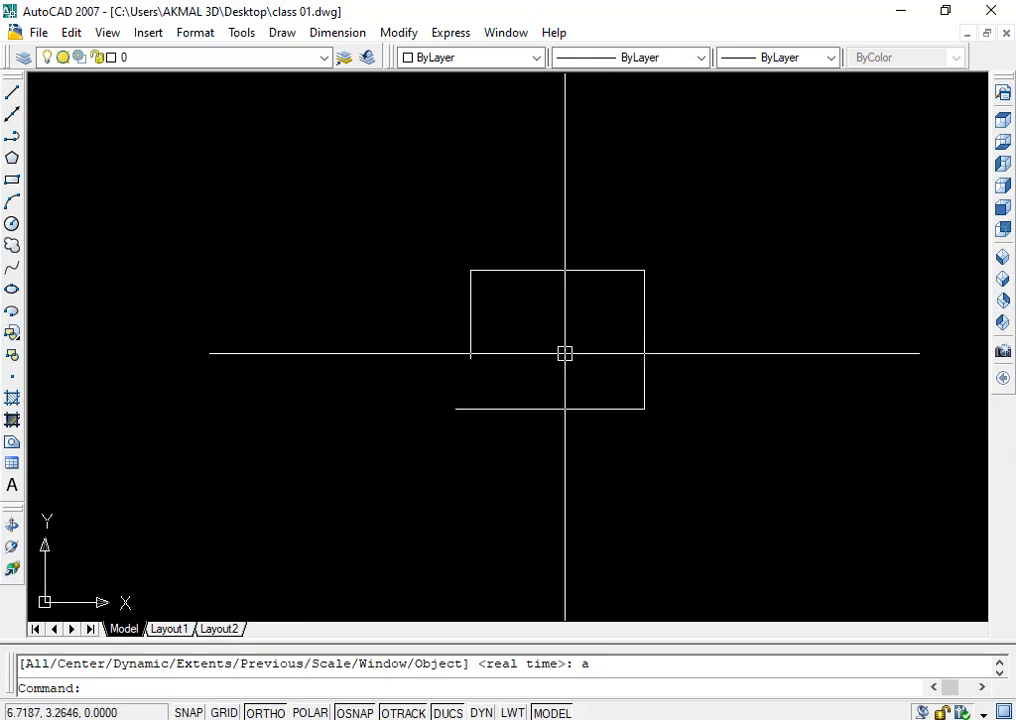
scroll(553, 352, "down", 3)
scroll(553, 352, "up", 5)
scroll(553, 352, "up", 2)
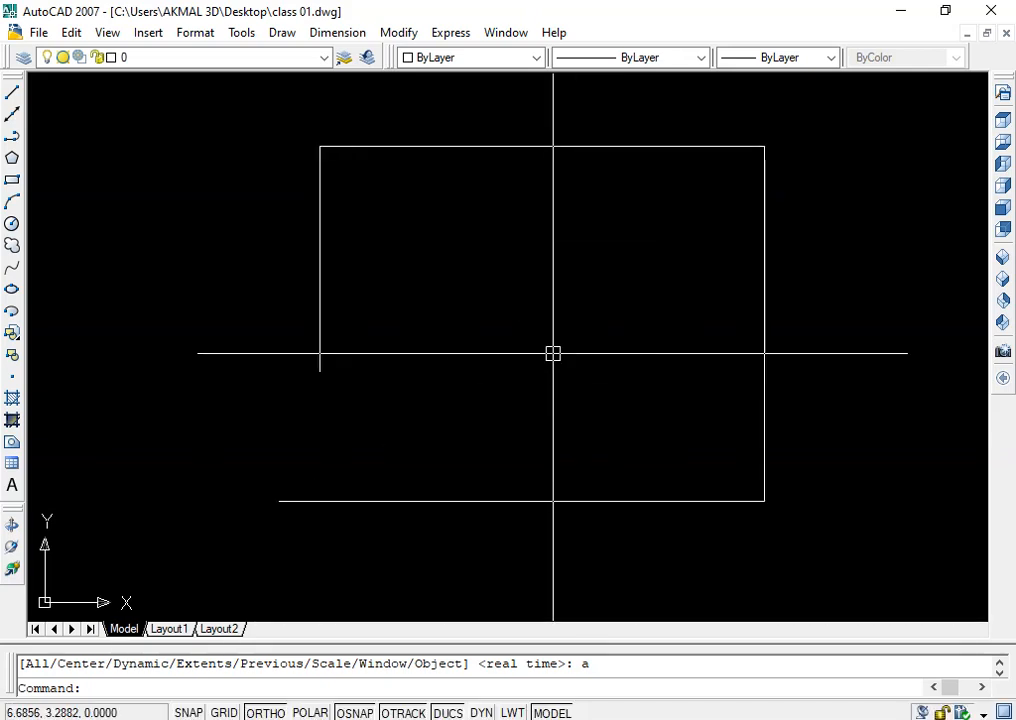
Step: Review the Dimension style's lines, arrows, text, fit and primary units settings, and close the dialogs without changes
type("d")
key("Return")
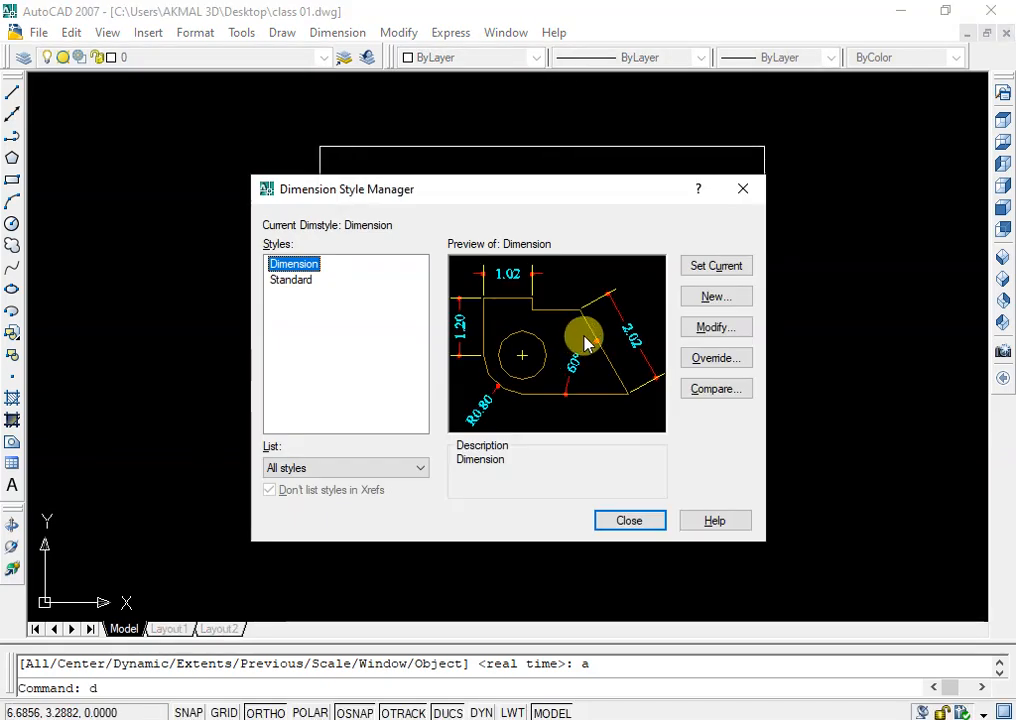
left_click(690, 330)
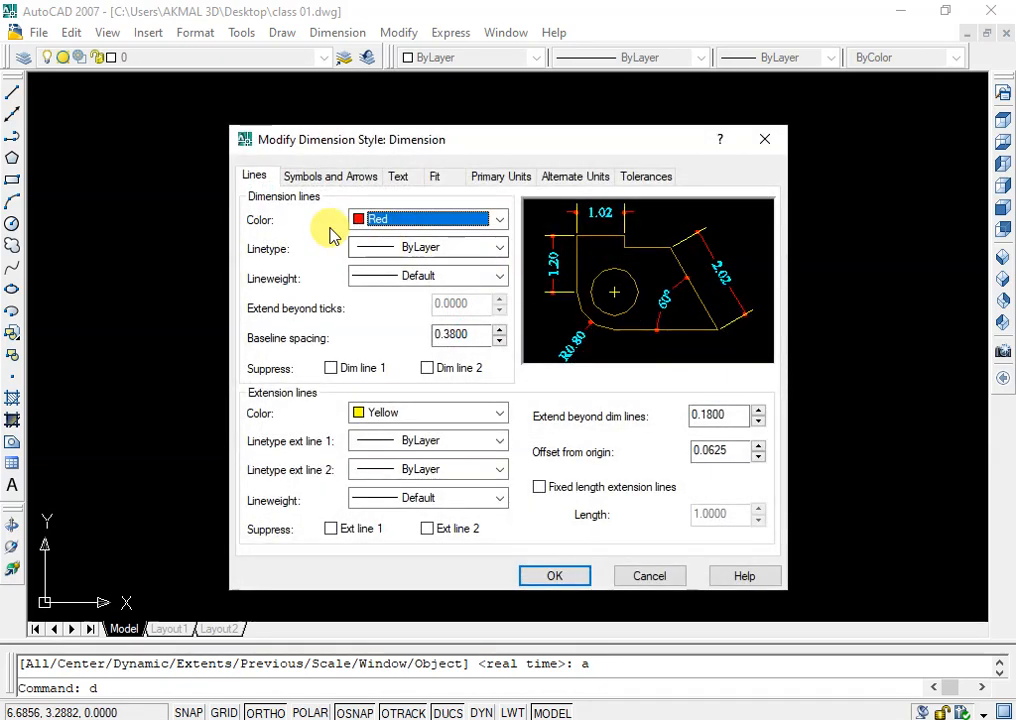
left_click(335, 177)
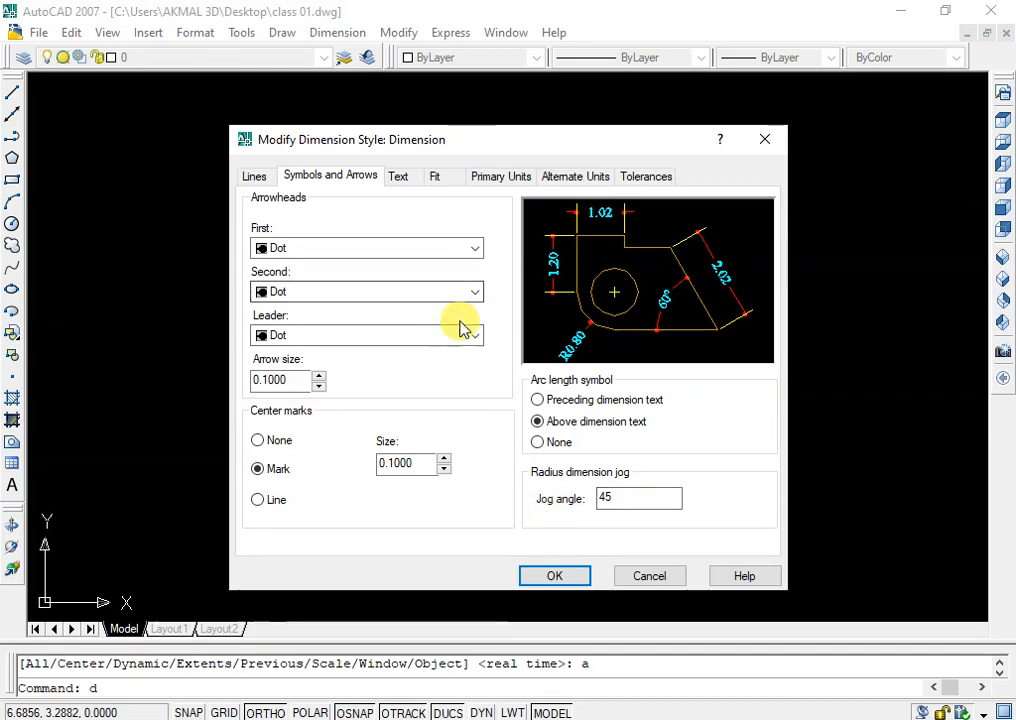
left_click(398, 176)
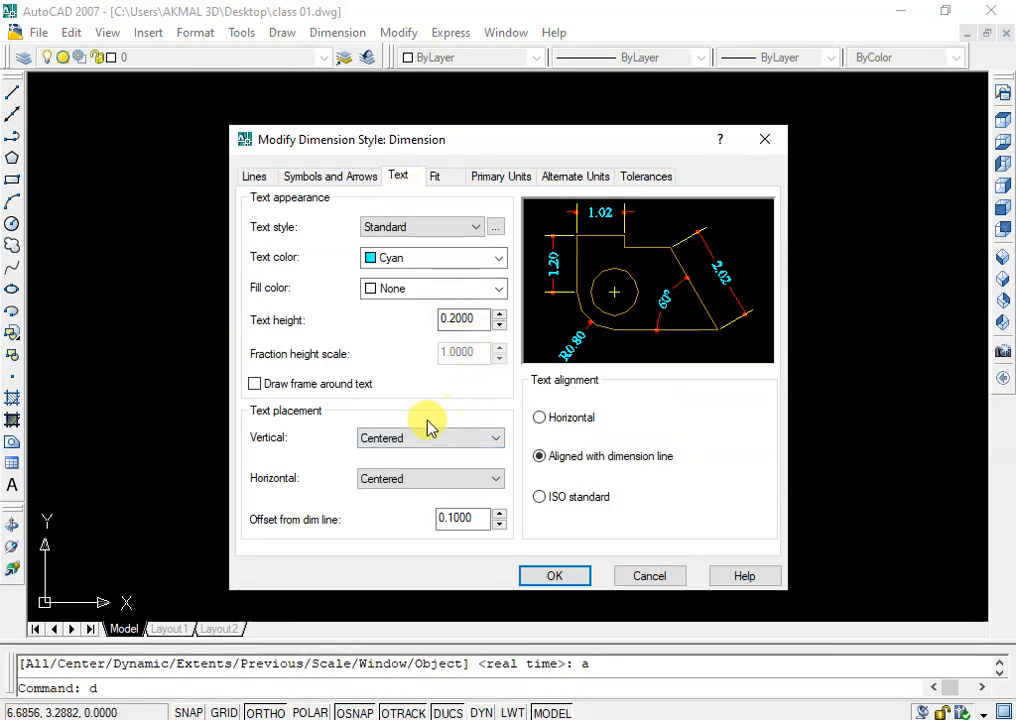
left_click(436, 176)
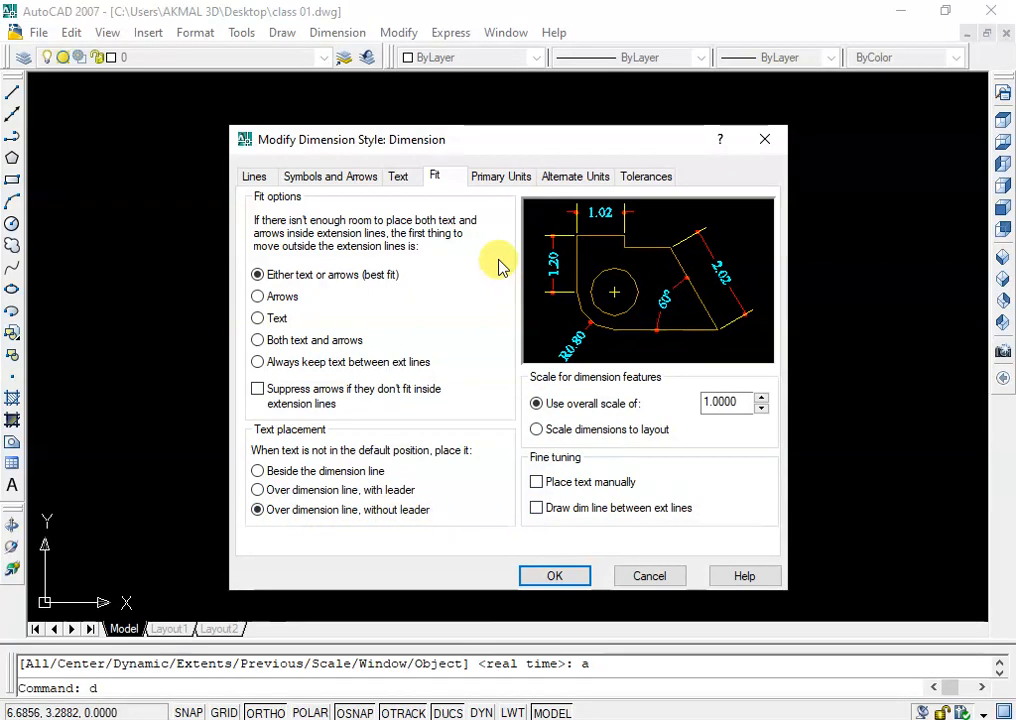
left_click(402, 174)
left_click(440, 174)
left_click(482, 178)
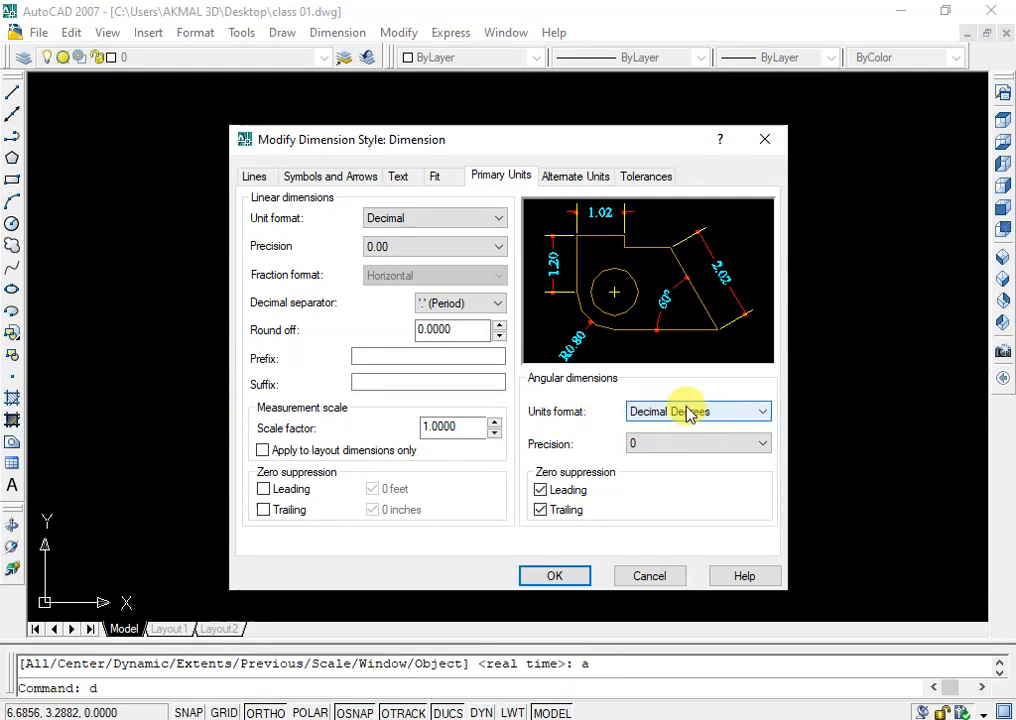
left_click(560, 576)
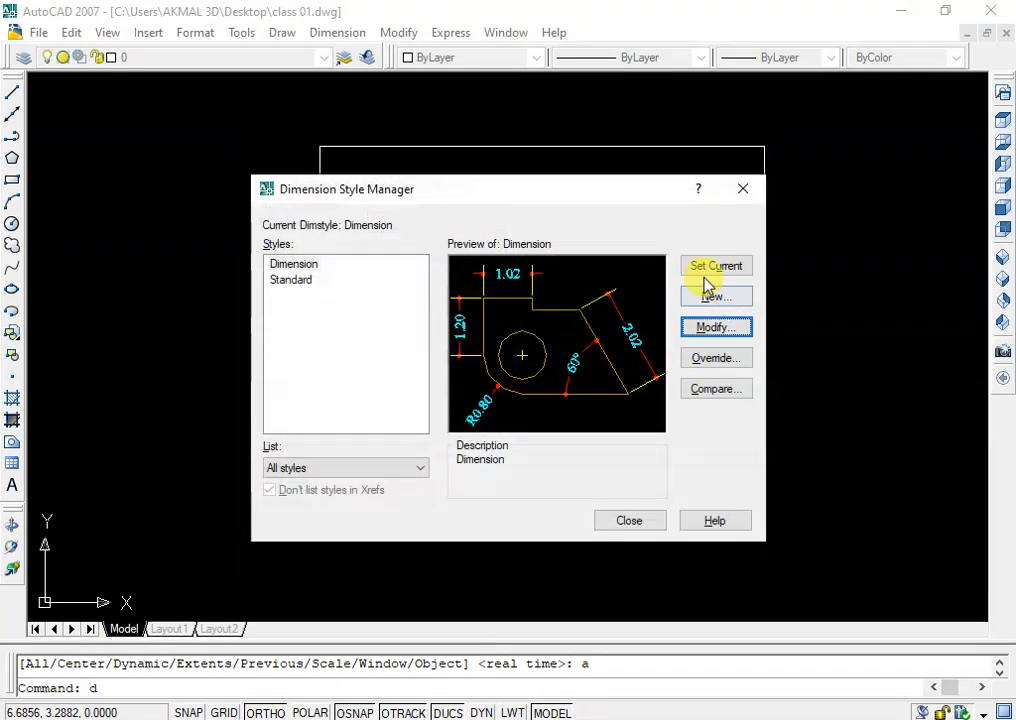
left_click(642, 517)
Step: Add aligned dimensions outside the outline's left vertical line and its top line
type("dal")
key("Return")
key("Return")
left_click(321, 306)
left_click(287, 377)
key("Return")
key("Return")
left_click(492, 146)
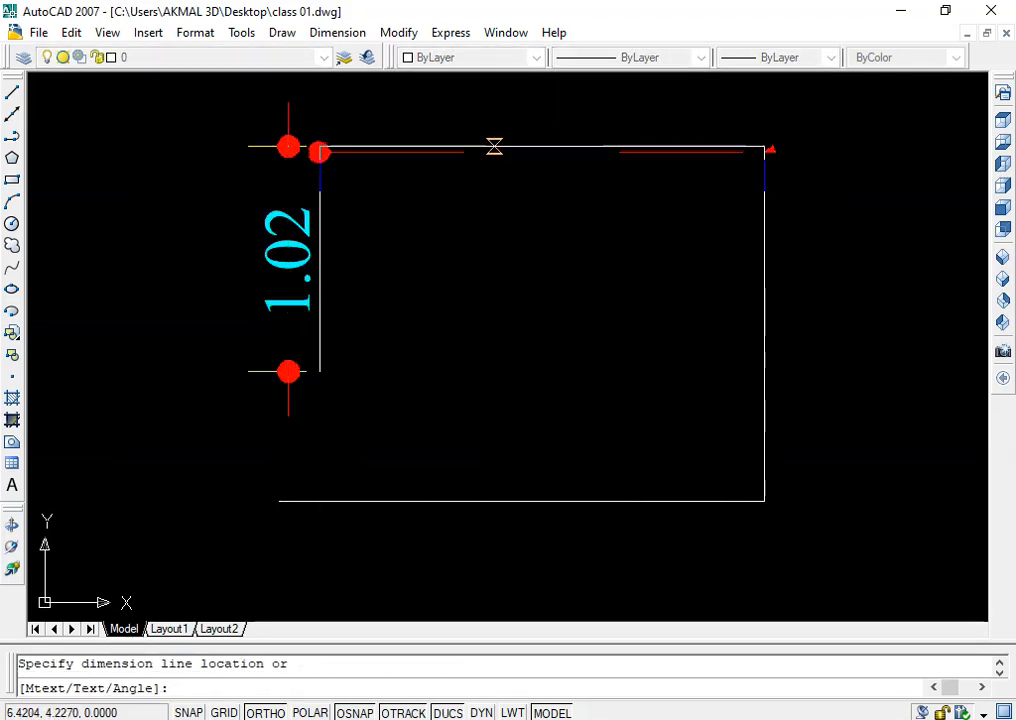
left_click(501, 114)
Step: Add aligned dimensions outside the outline's right vertical line and below its bottom line
key("Return")
key("Return")
left_click(762, 304)
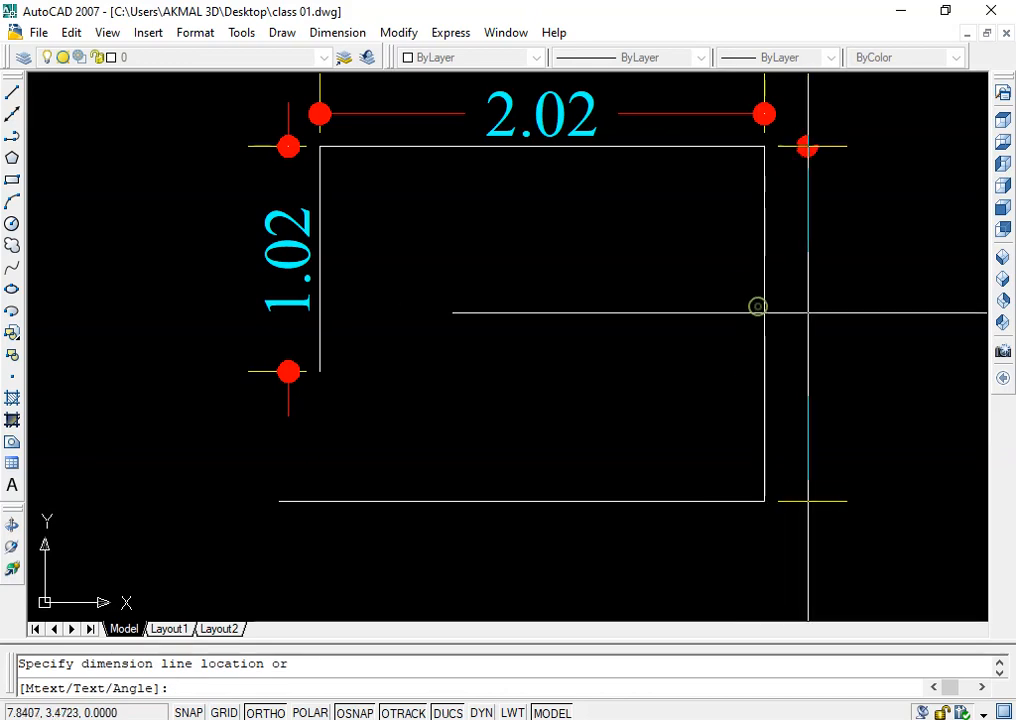
left_click(808, 306)
key("Return")
key("Return")
left_click(660, 501)
left_click(661, 530)
key("Escape")
scroll(668, 514, "down", 2)
middle_click_drag(810, 505, 644, 409)
scroll(644, 409, "down", 2)
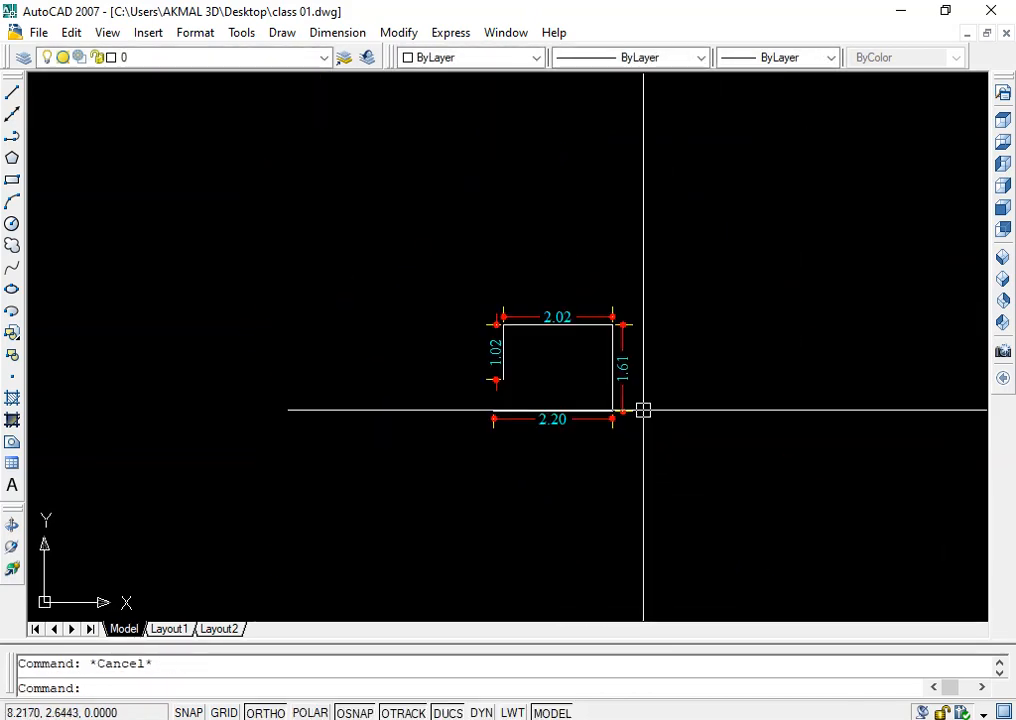
Step: Delete the outline together with its four dimensions, and undo the deletion
left_click(687, 249)
left_click(332, 532)
key("Delete")
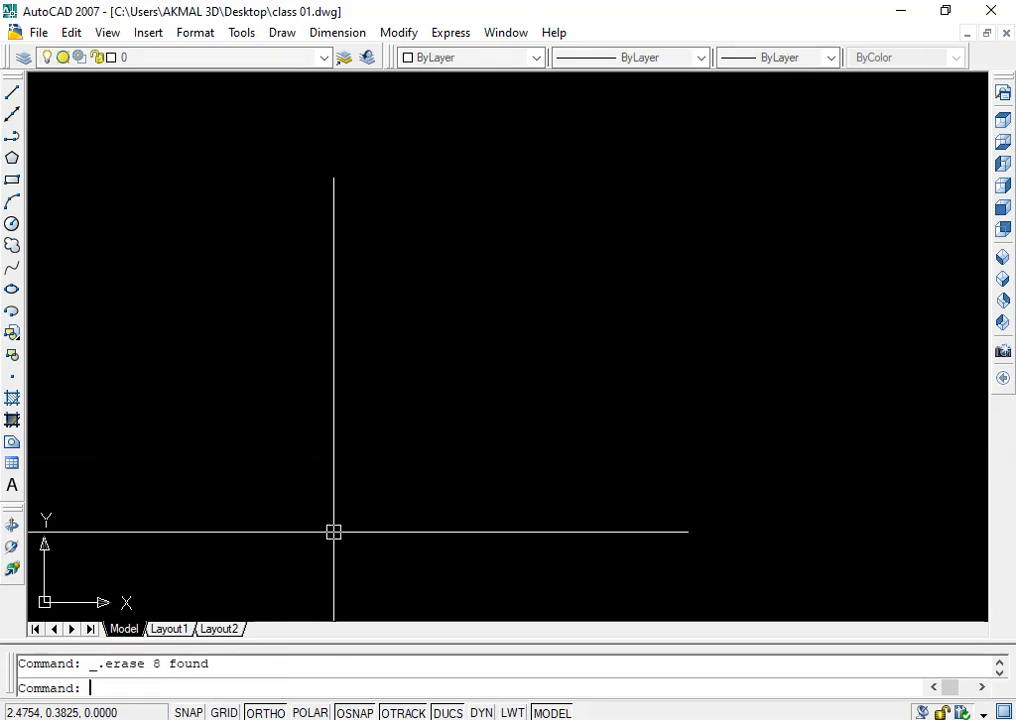
key("ctrl+z")
Step: Remove the outline and all its dimensions with the ERASE command, and undo the erase
left_click(789, 263)
left_click(443, 488)
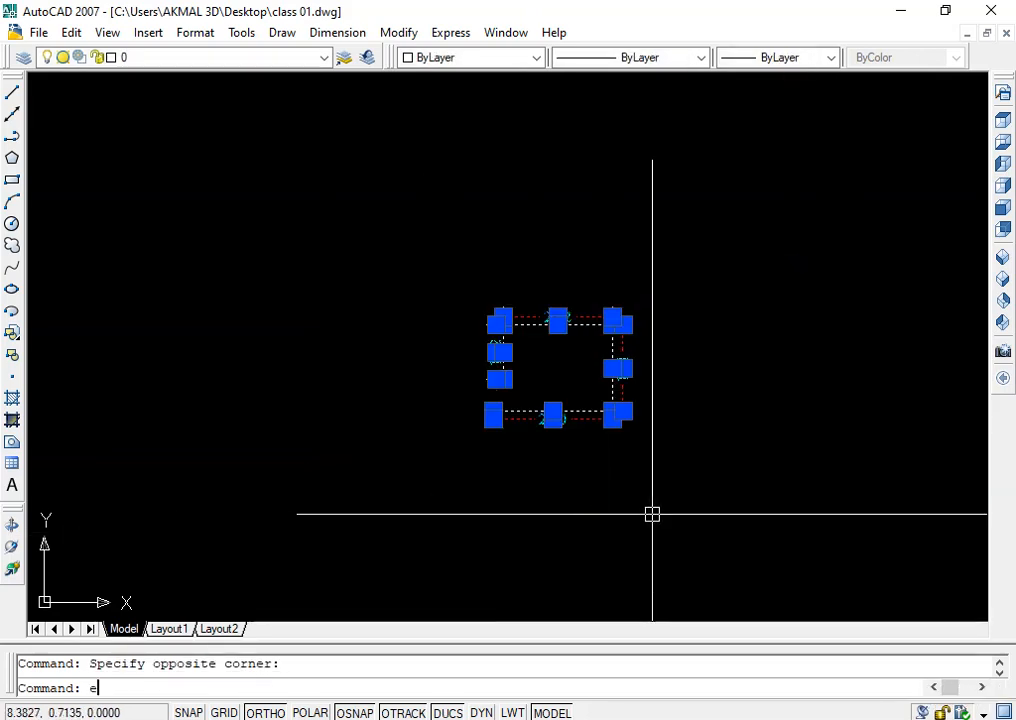
key("Return")
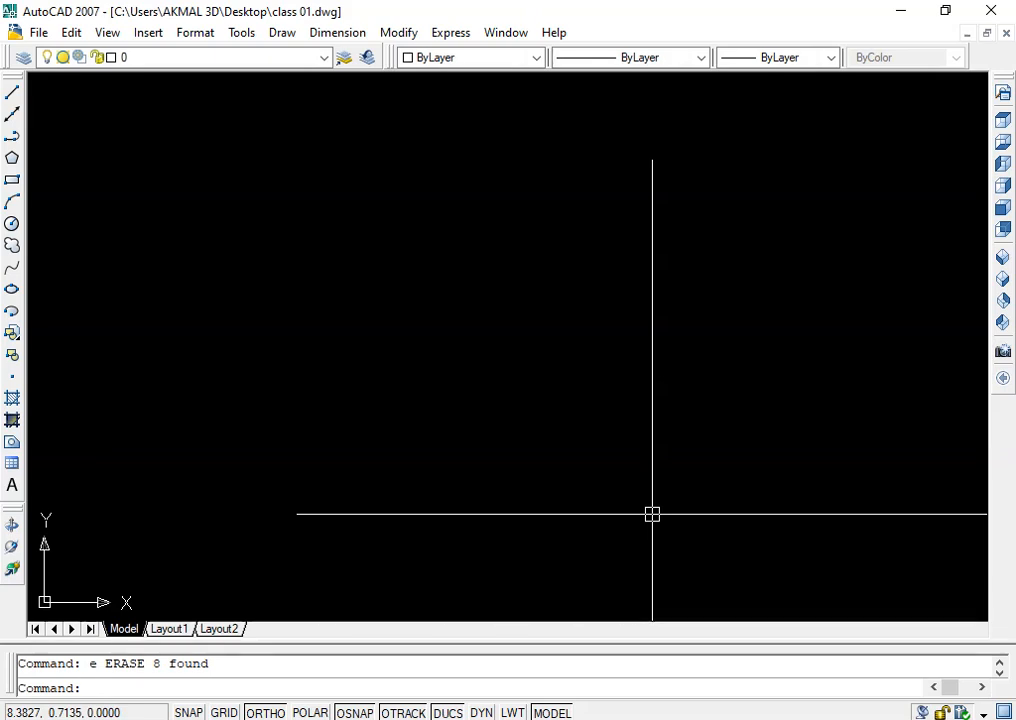
key("ctrl+z")
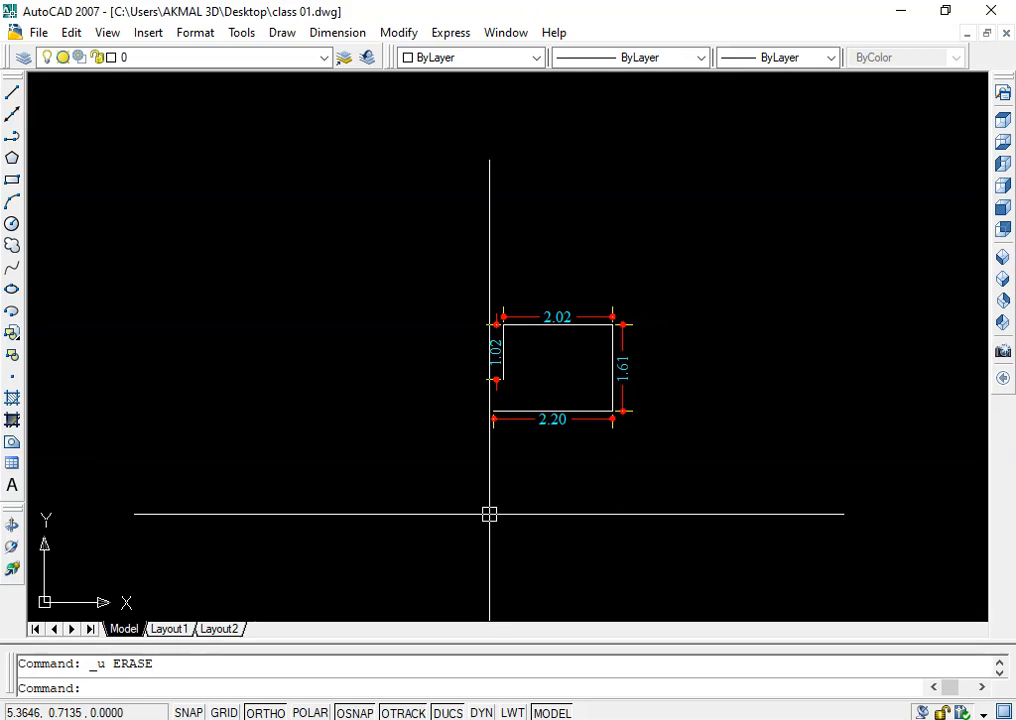
Step: Redo and undo the erase twice, and undo and redo the last zoom change twice
key("ctrl+y")
key("ctrl+z")
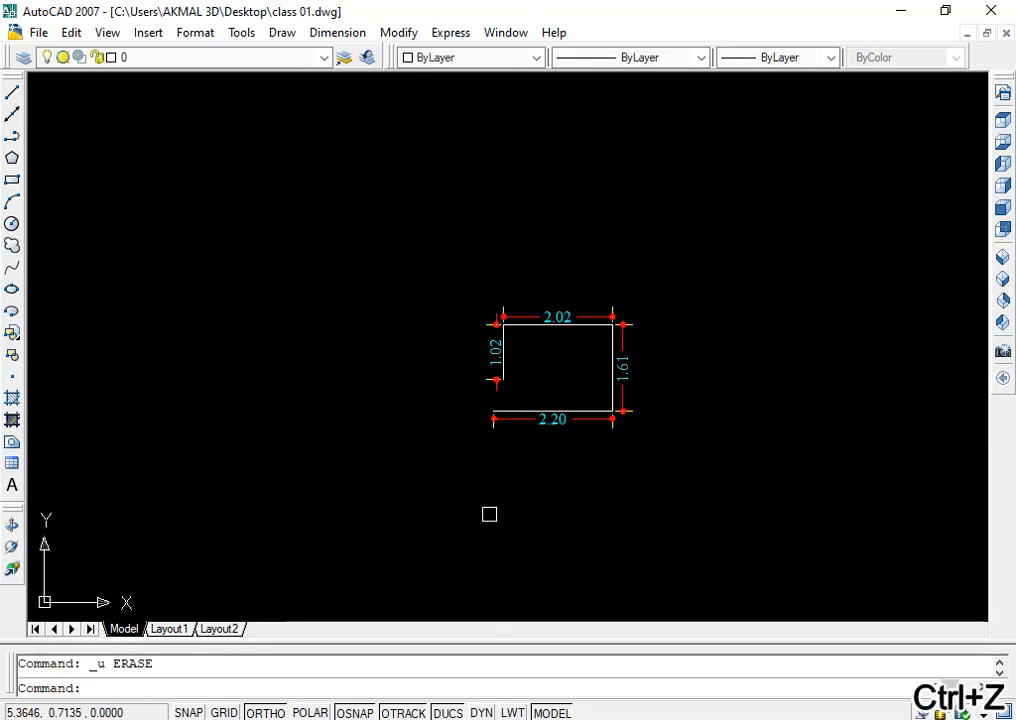
key("ctrl+y")
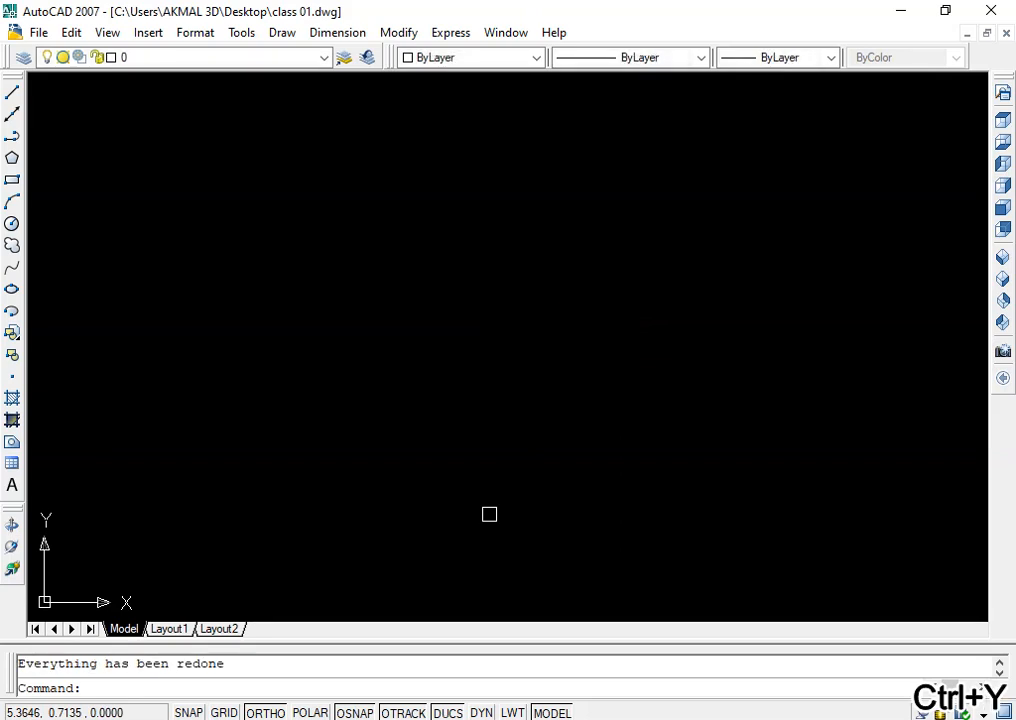
key("ctrl+z")
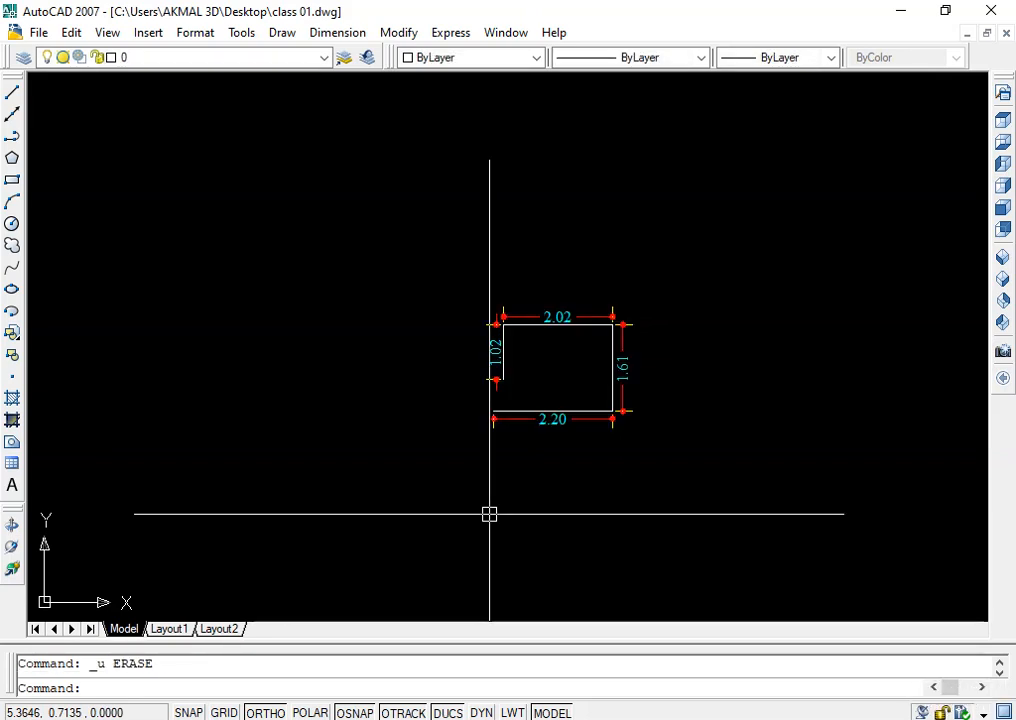
key("ctrl+z")
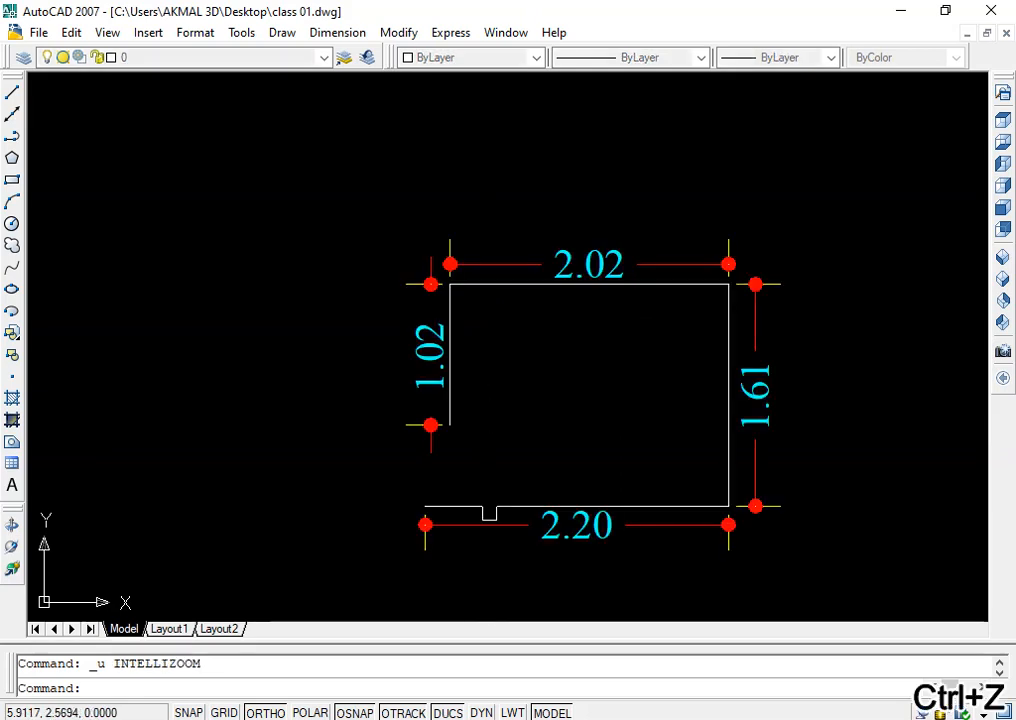
key("ctrl+y")
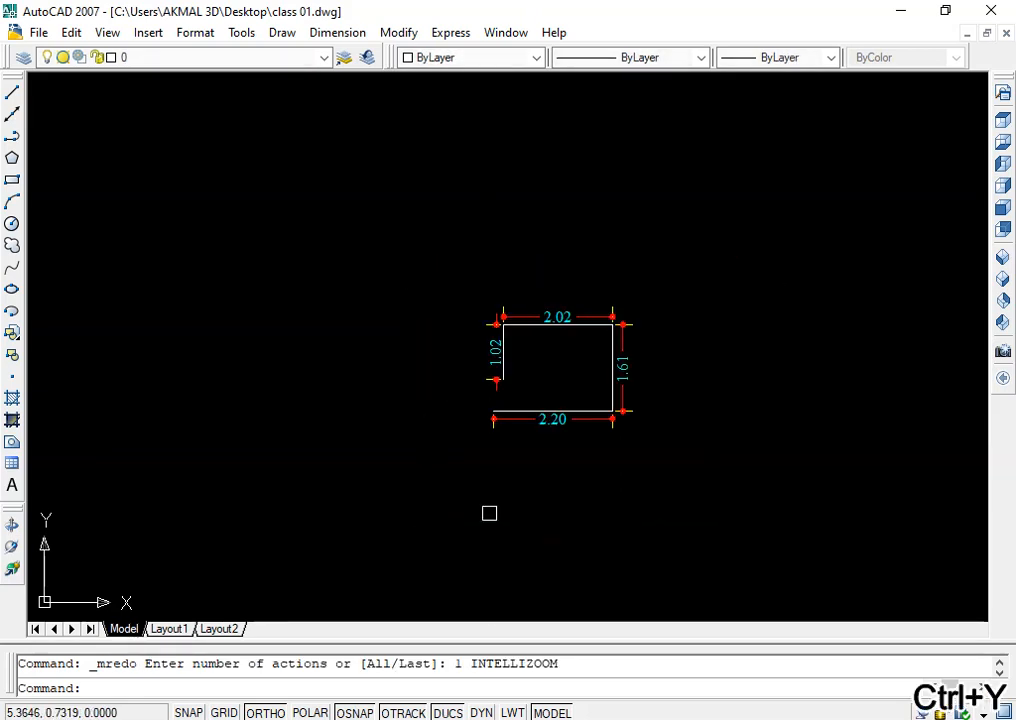
key("ctrl+z")
key("ctrl+y")
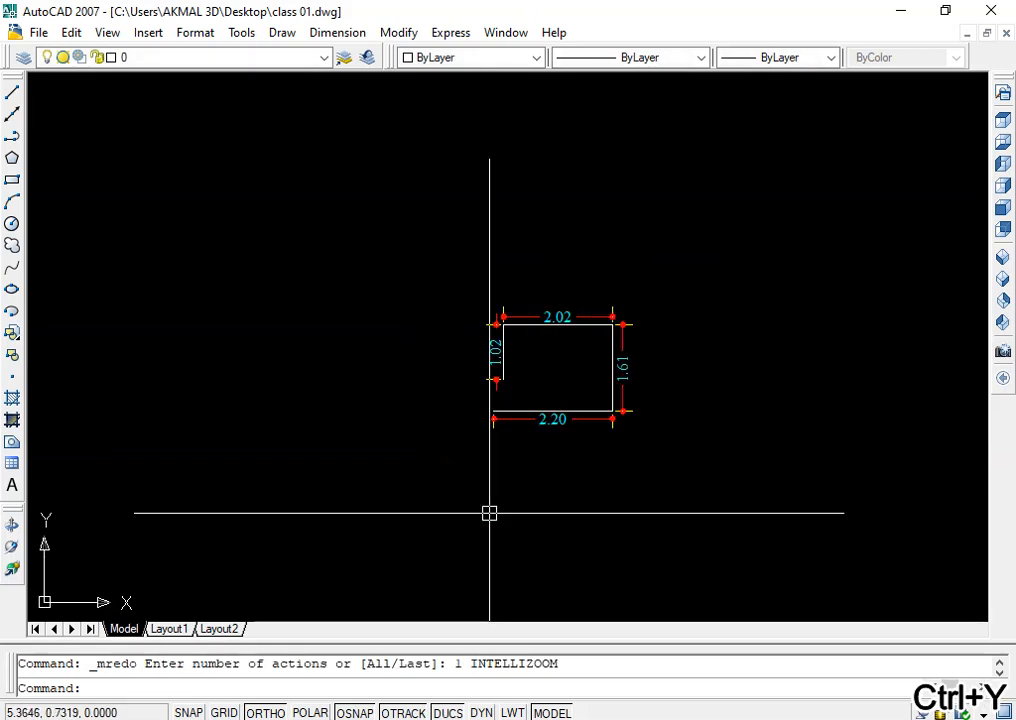
Step: Close the outline's gap with a vertical line about 0.29 long and a diagonal to the 1.02 side's free end, undoing a stray horizontal segment
scroll(542, 438, "up", 4)
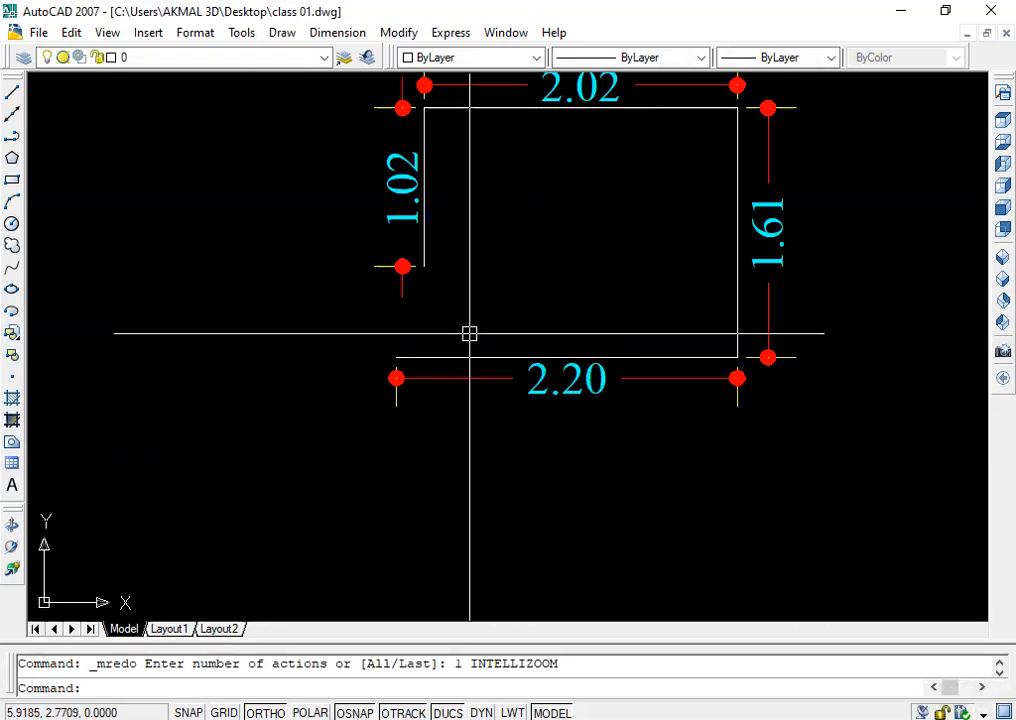
type("l")
key("Return")
left_click(397, 356)
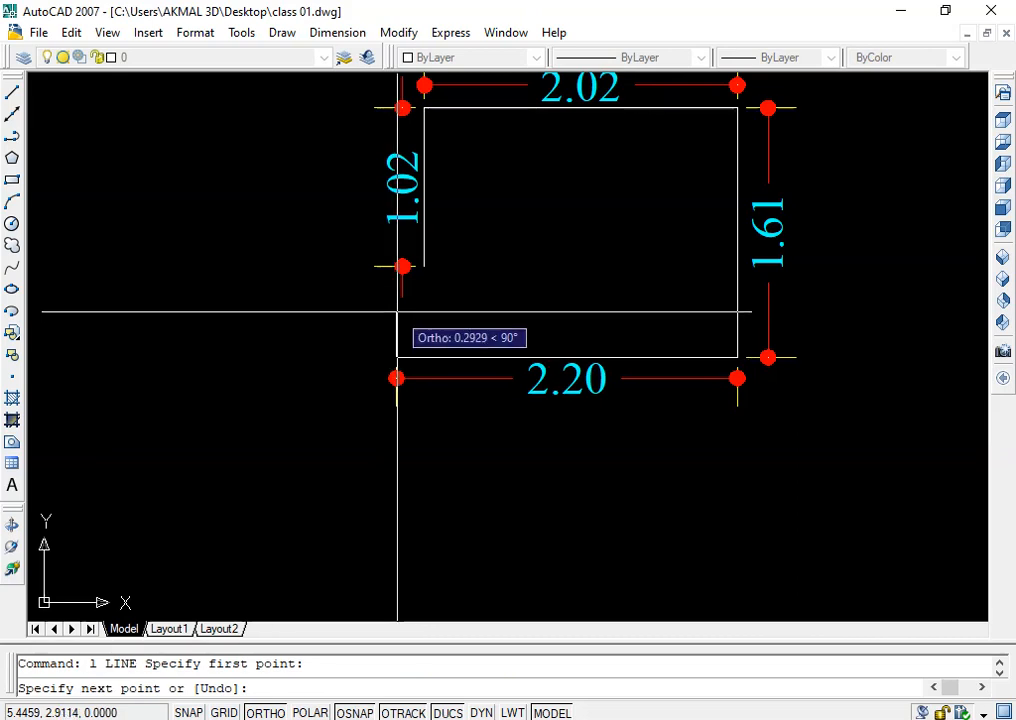
left_click(397, 311)
scroll(396, 311, "up", 4)
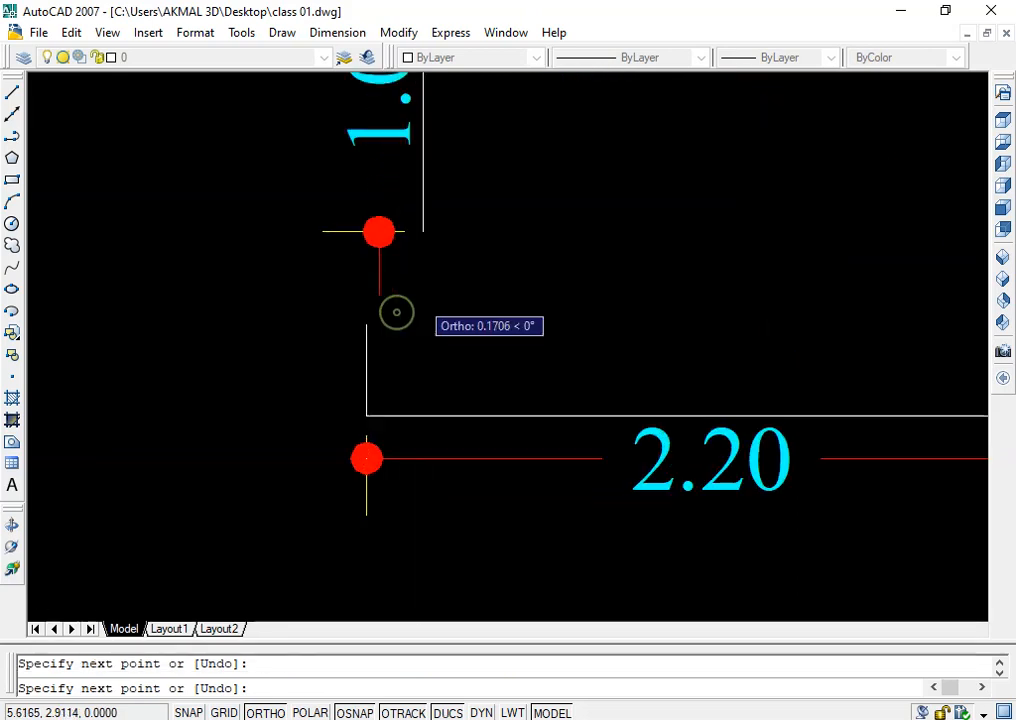
left_click(431, 255)
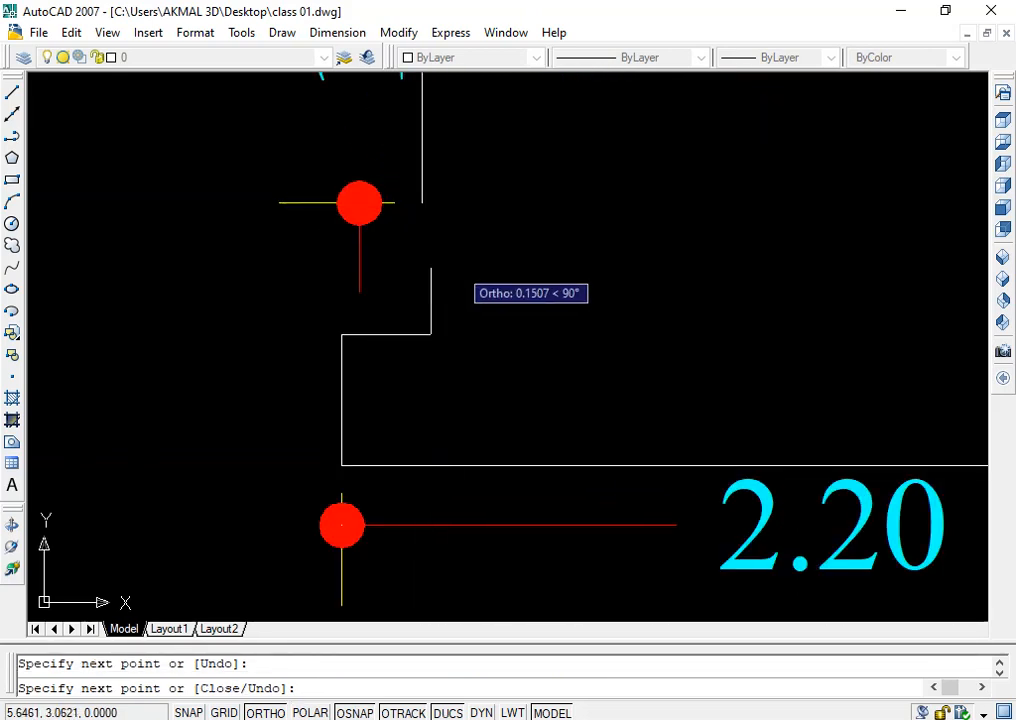
key("ctrl+z")
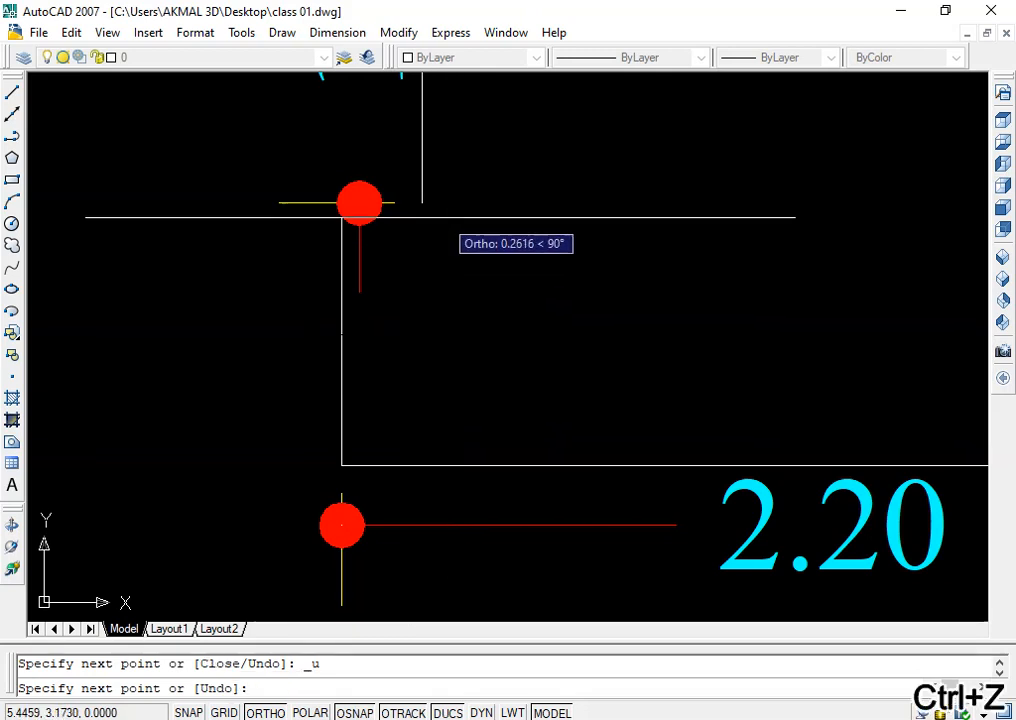
left_click(419, 206)
scroll(517, 350, "down", 4)
key("Escape")
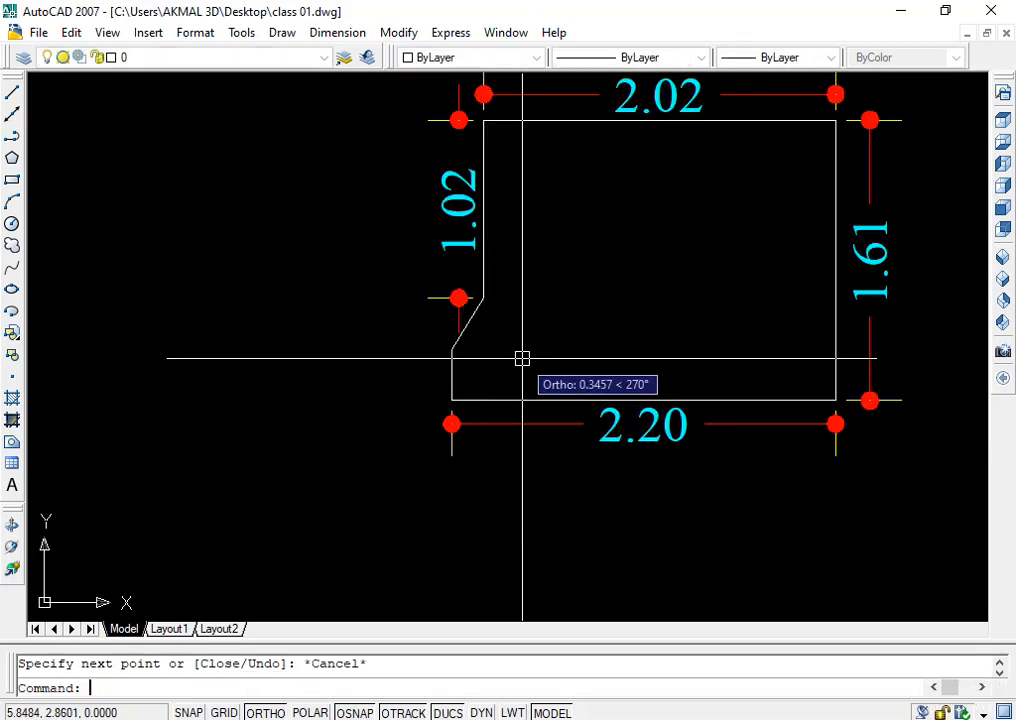
Step: Draw a connected run of ortho lines below the outline, doubling back horizontally before turning up into an open L shape
middle_click_drag(494, 488, 441, 390)
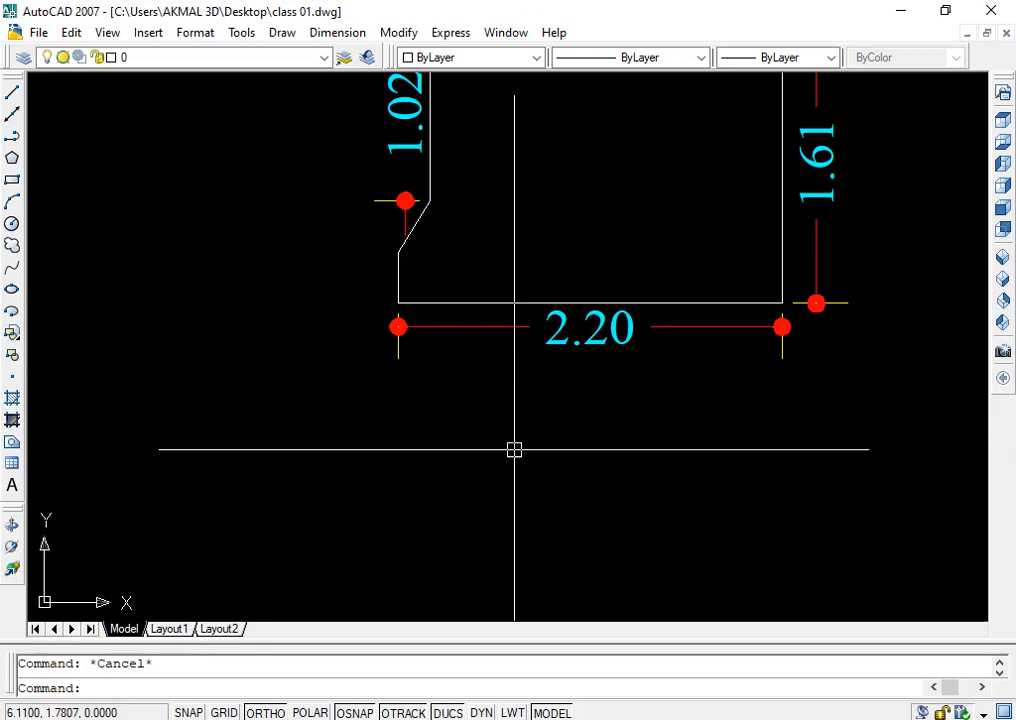
type("l")
key("Return")
left_click(485, 496)
left_click(599, 498)
left_click(562, 498)
left_click(361, 490)
left_click(361, 371)
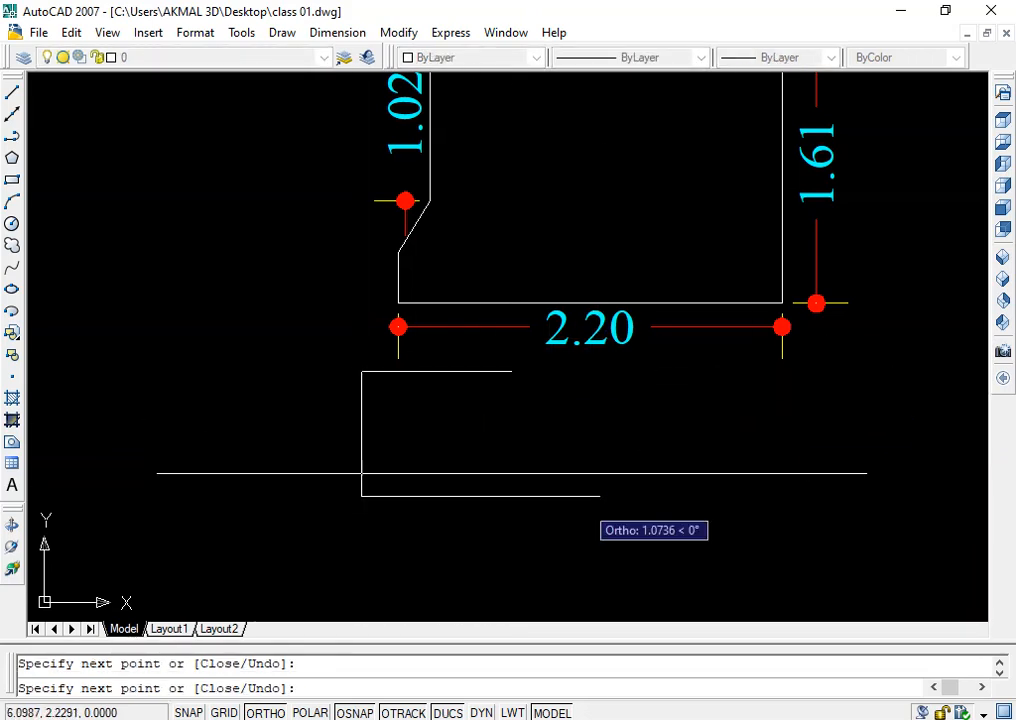
key("Escape")
key("Escape")
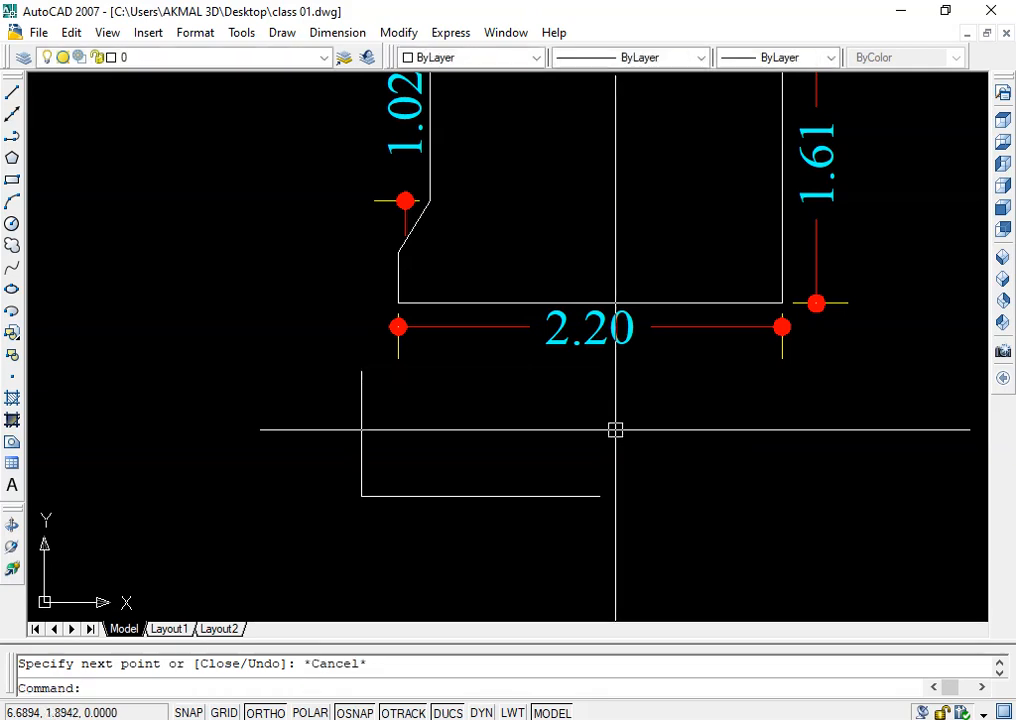
Step: Erase the four L-shaped line segments below the outline with the ERASE command
left_click(615, 430)
left_click(313, 537)
type("e ERASE 4 found")
key("Return")
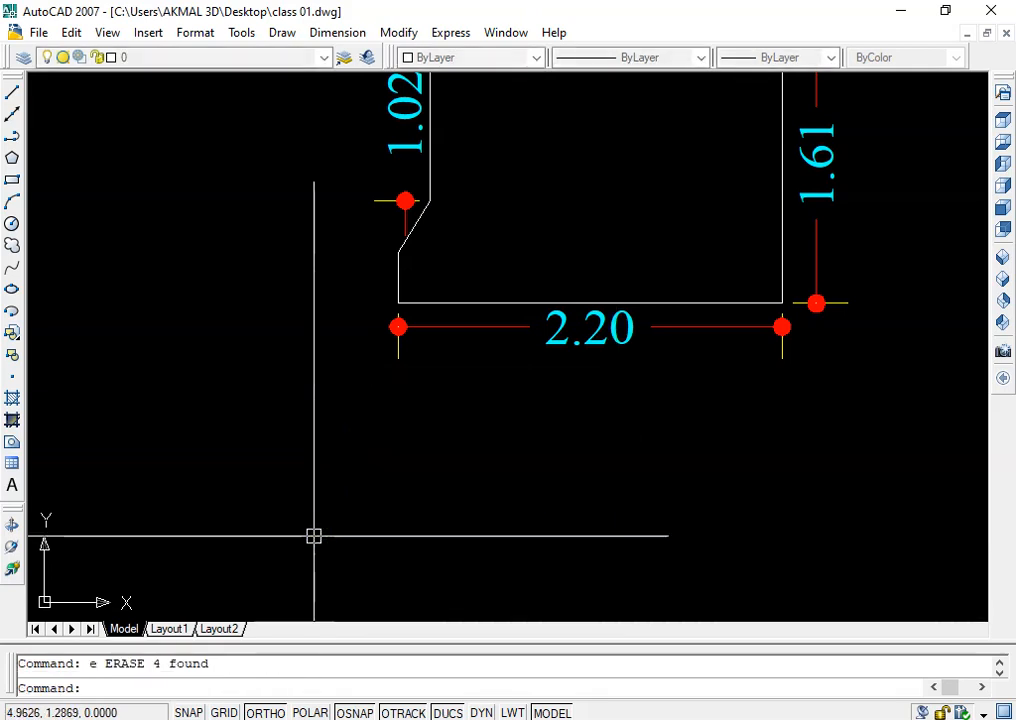
Step: Draw six overlapping horizontal line segments back and forth below the dimensioned outline
key("Return")
left_click(415, 470)
left_click(769, 471)
left_click(441, 498)
left_click(828, 496)
left_click(483, 497)
left_click(723, 497)
left_click(517, 507)
key("Escape")
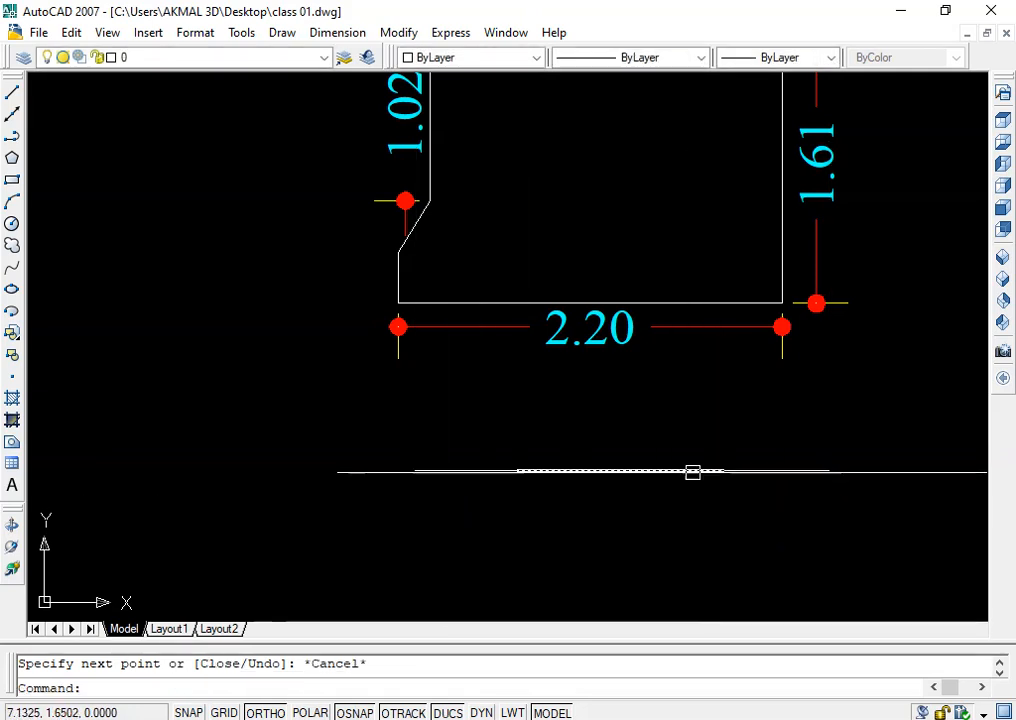
Step: Move three of the overlapping horizontal lines apart with the MOVE command, two of them downward and one upward
left_click(690, 470)
type("m")
key("Return")
left_click(835, 524)
left_click(833, 550)
left_click(708, 472)
key("Return")
left_click(800, 507)
left_click(800, 483)
left_click(775, 468)
key("Return")
left_click(849, 448)
left_click(861, 494)
Step: Move another overlapping line above the stack and one more slightly below the original line position
left_click(812, 471)
key("Return")
left_click(882, 470)
left_click(873, 425)
left_click(778, 466)
type("m")
key("Return")
left_click(884, 470)
left_click(886, 482)
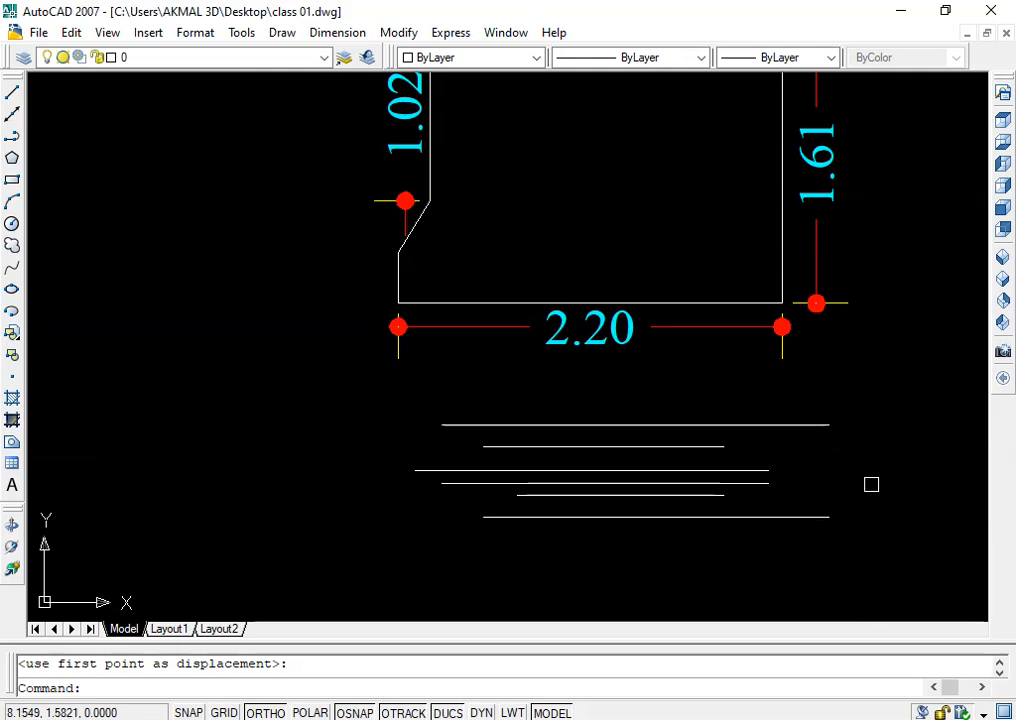
Step: Erase all six separated horizontal lines below the outline with the ERASE command
left_click(873, 417)
left_click(638, 555)
type("e")
key("Return")
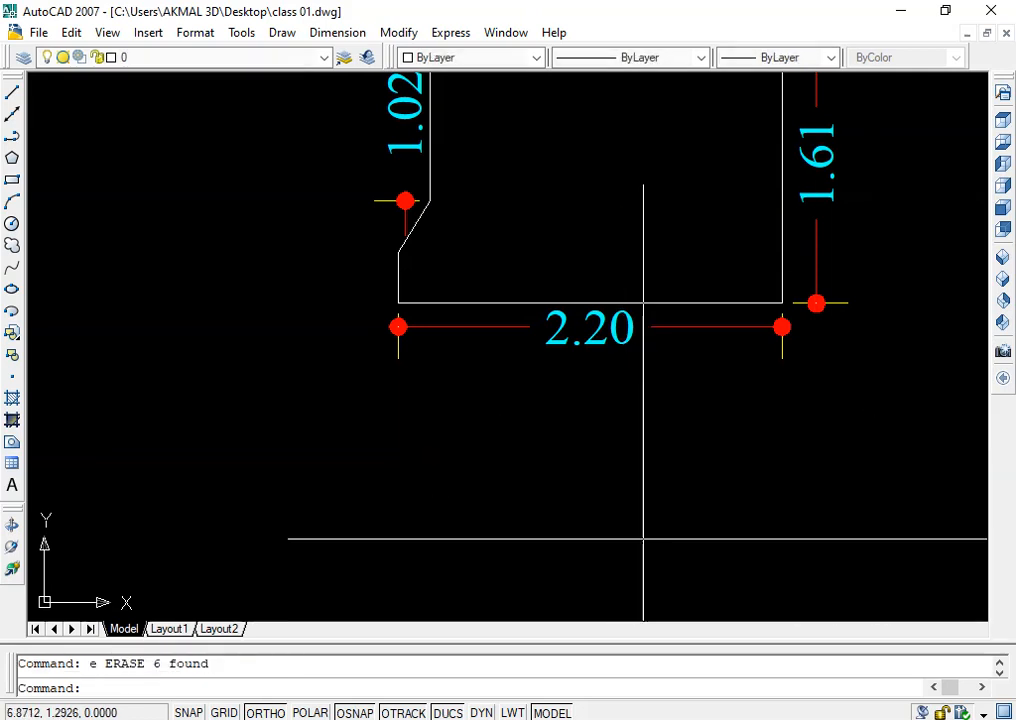
Step: Delete the outline's bottom line and undo the deletion
left_click(687, 291)
key("Escape")
left_click(684, 302)
key("Delete")
key("ctrl+z")
scroll(755, 381, "down", 4)
scroll(754, 421, "down", 3)
mouse_move(760, 415)
middle_mouse_down()
mouse_move(614, 431)
mouse_move(667, 472)
middle_mouse_up()
scroll(610, 411, "up", 6)
scroll(590, 420, "up", 4)
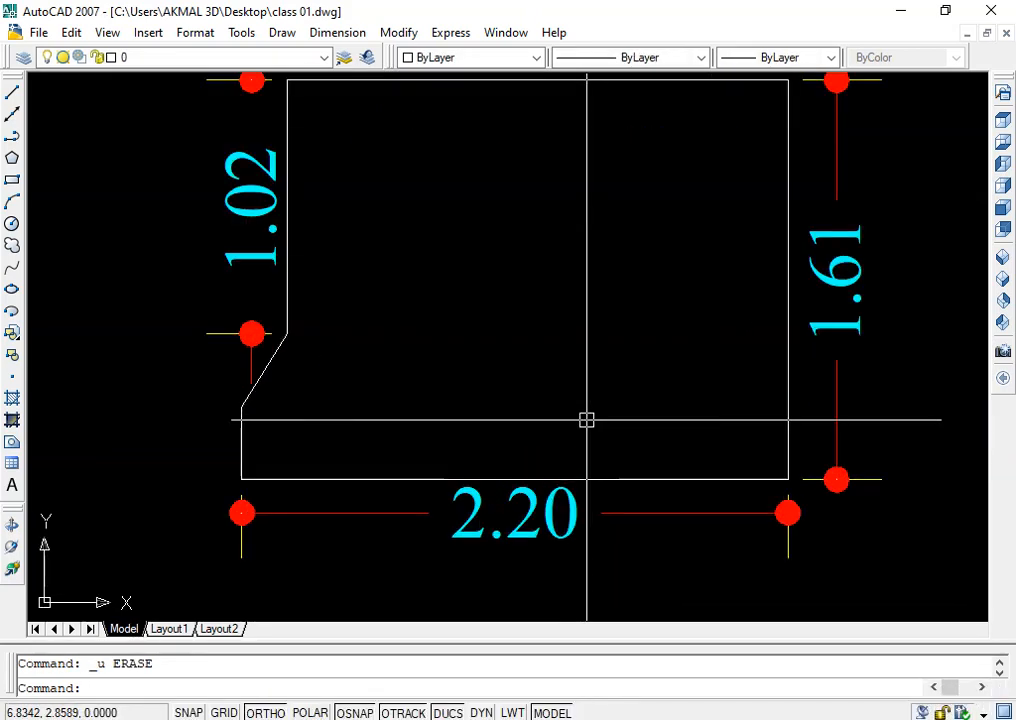
scroll(586, 420, "down", 2)
middle_click_drag(584, 398, 616, 411)
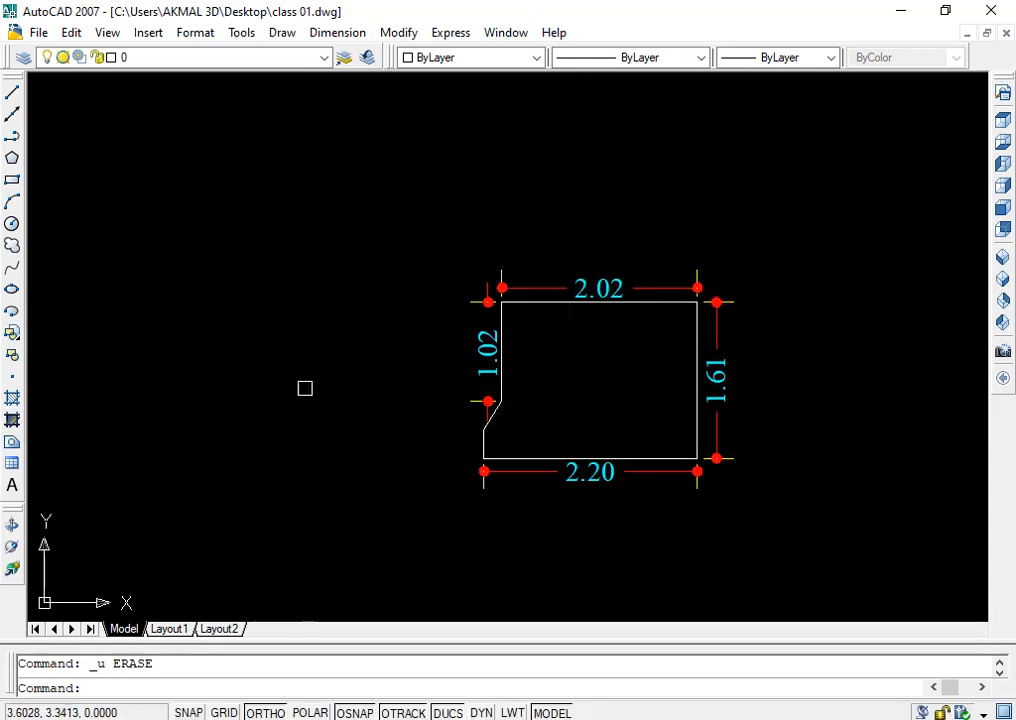
scroll(527, 338, "down", 2)
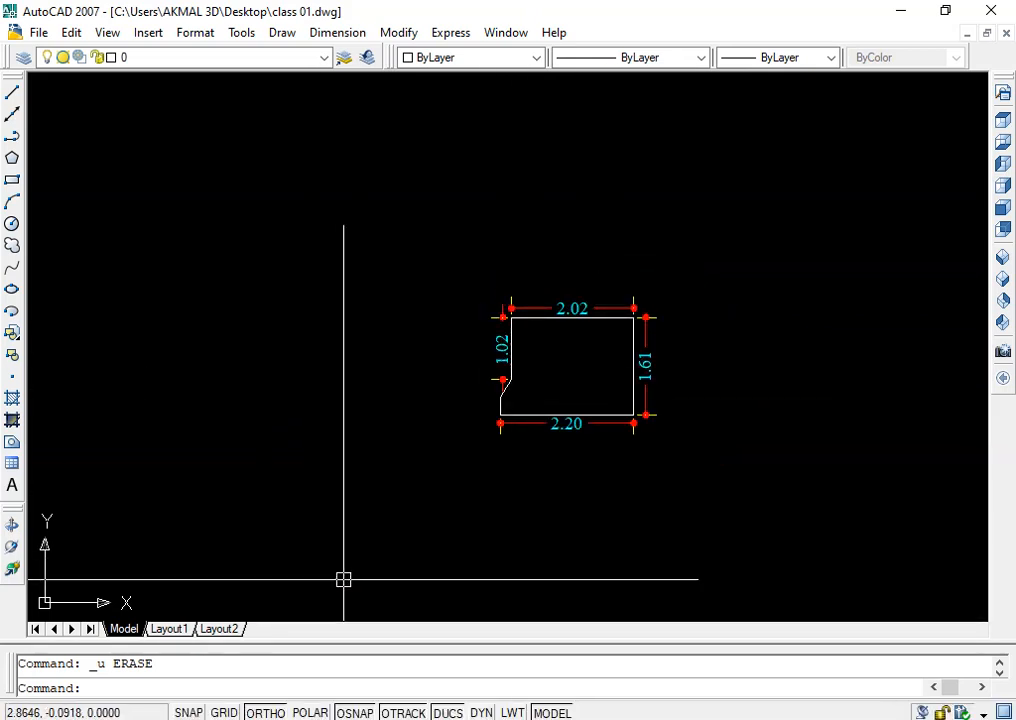
scroll(505, 387, "up", 3)
mouse_move(601, 388)
middle_mouse_down()
mouse_move(456, 410)
mouse_move(508, 385)
middle_mouse_up()
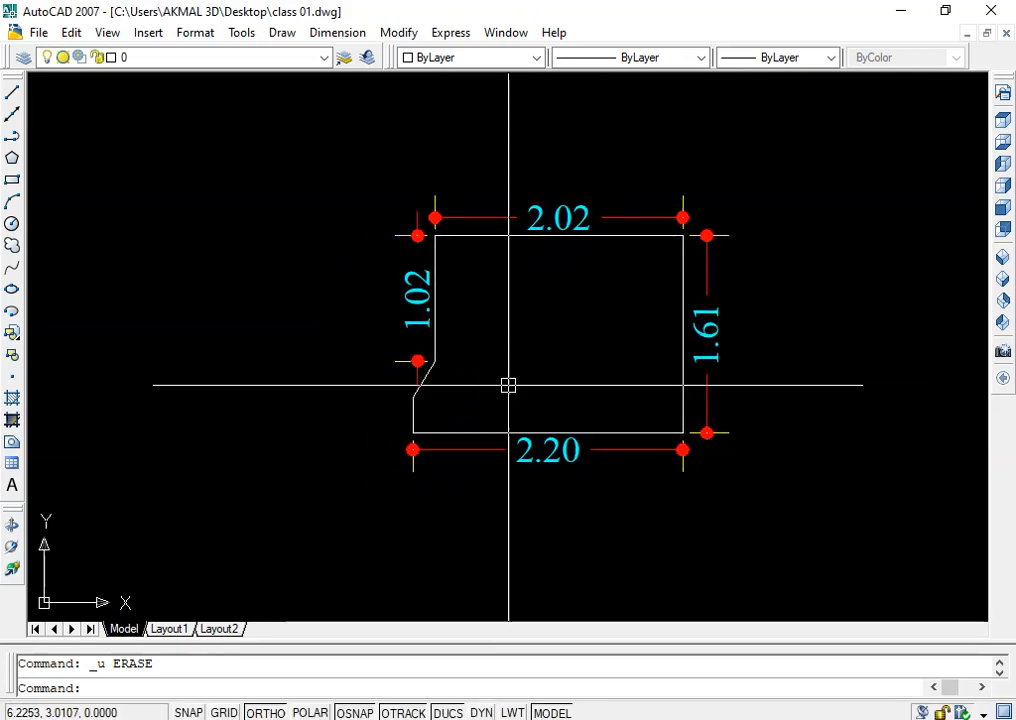
scroll(508, 385, "down", 2)
scroll(508, 383, "up", 5)
scroll(544, 376, "down", 4)
mouse_move(544, 376)
middle_mouse_down()
mouse_move(522, 440)
mouse_move(503, 386)
middle_mouse_up()
scroll(522, 440, "up", 3)
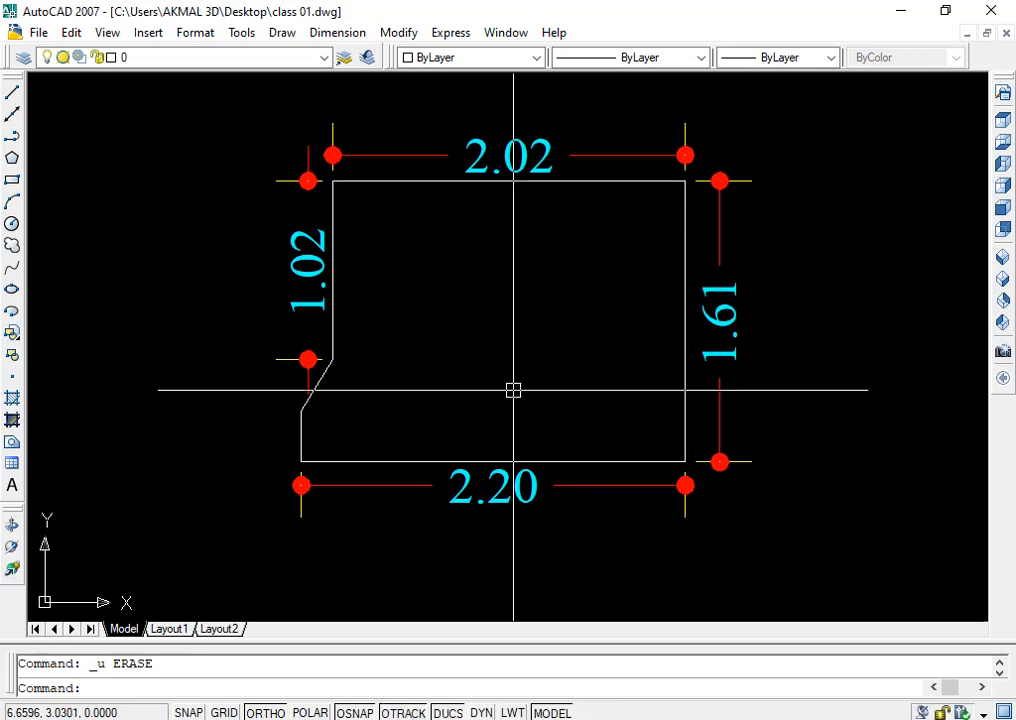
scroll(513, 390, "down", 2)
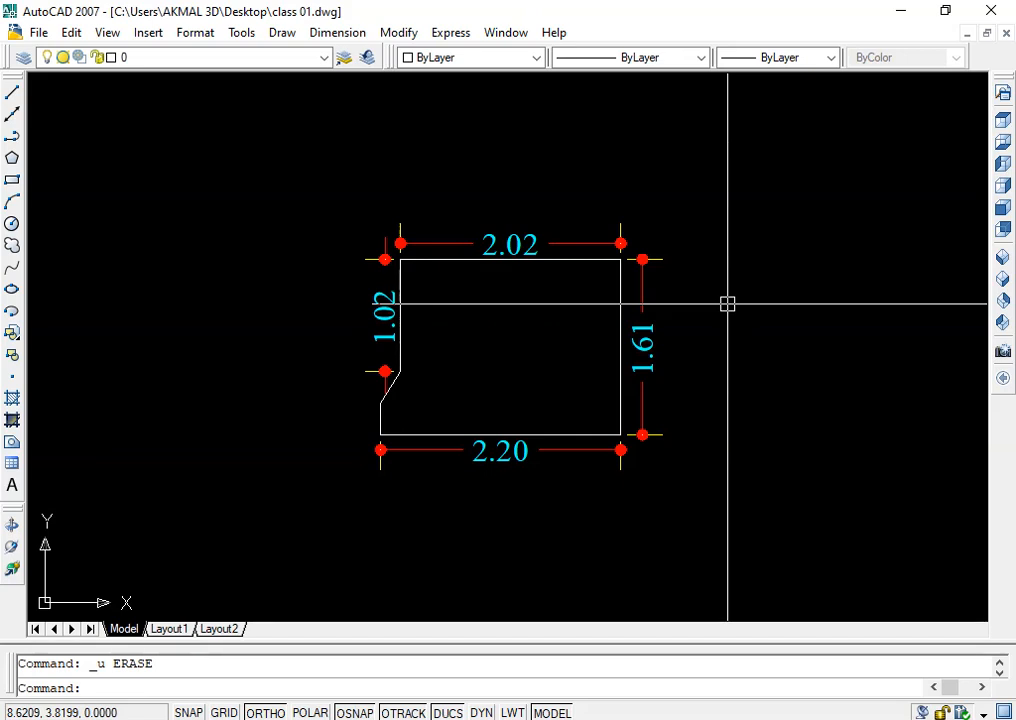
scroll(575, 315, "up", 3)
scroll(597, 315, "down", 5)
scroll(597, 315, "up", 5)
scroll(597, 315, "down", 5)
scroll(597, 315, "up", 4)
scroll(597, 315, "down", 4)
scroll(597, 315, "up", 4)
scroll(597, 315, "down", 1)
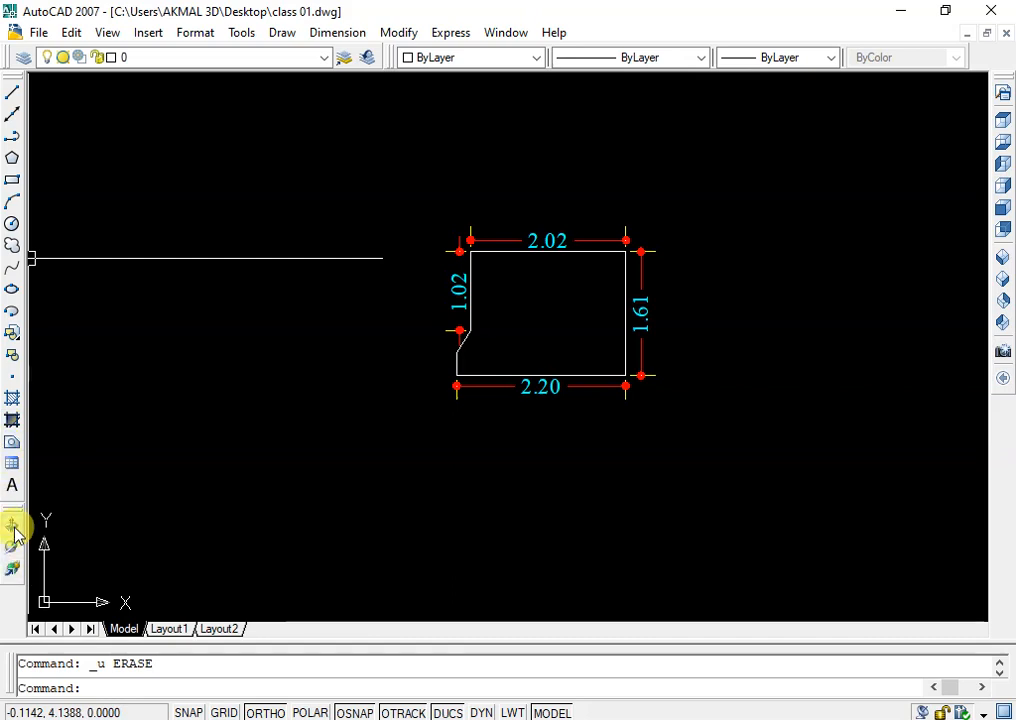
Step: Undock the small three-icon toolbar beneath the Draw toolbar and close it
mouse_move(15, 515)
left_mouse_down()
mouse_move(61, 488)
mouse_move(75, 492)
mouse_move(79, 476)
left_mouse_up()
left_click(82, 461)
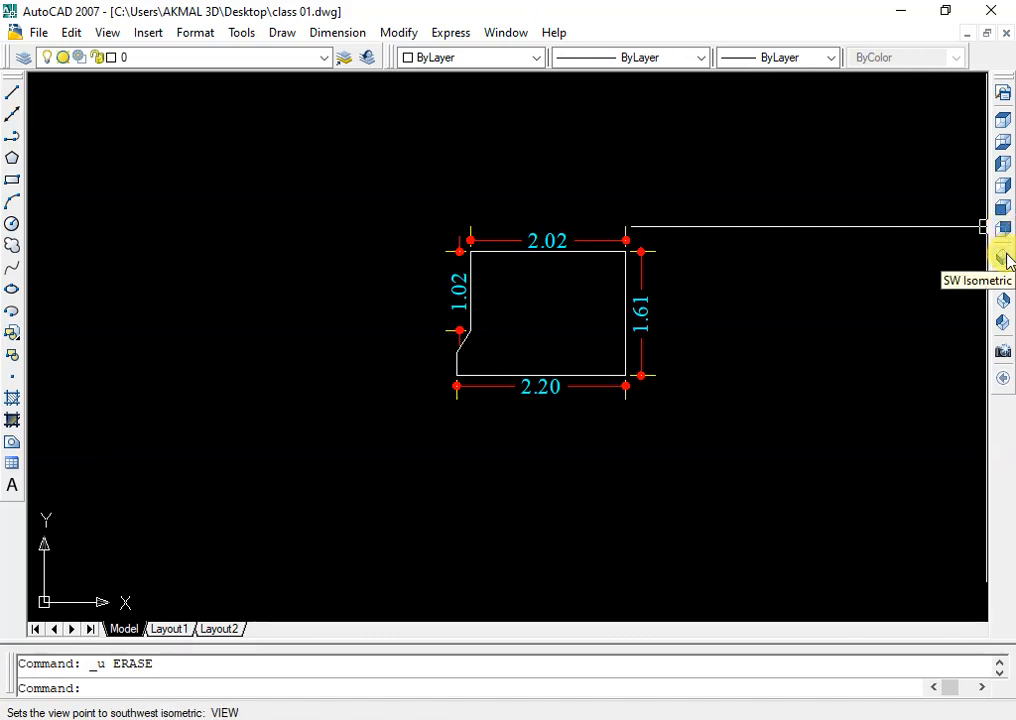
key("Escape")
Step: Draw a vertical line and a horizontal line crossing it in the empty area below the dimensioned outline
middle_click_drag(574, 542, 537, 321)
scroll(537, 321, "down", 2)
type("l")
key("Return")
left_click(533, 318)
left_click(530, 460)
key("Return")
key("Return")
left_click(425, 369)
left_click(638, 369)
key("Escape")
Step: View the crossing lines and the outline from the SW, SE, NE and NW Isometric viewpoints in turn
scroll(567, 404, "up", 2)
middle_click_drag(567, 404, 567, 311)
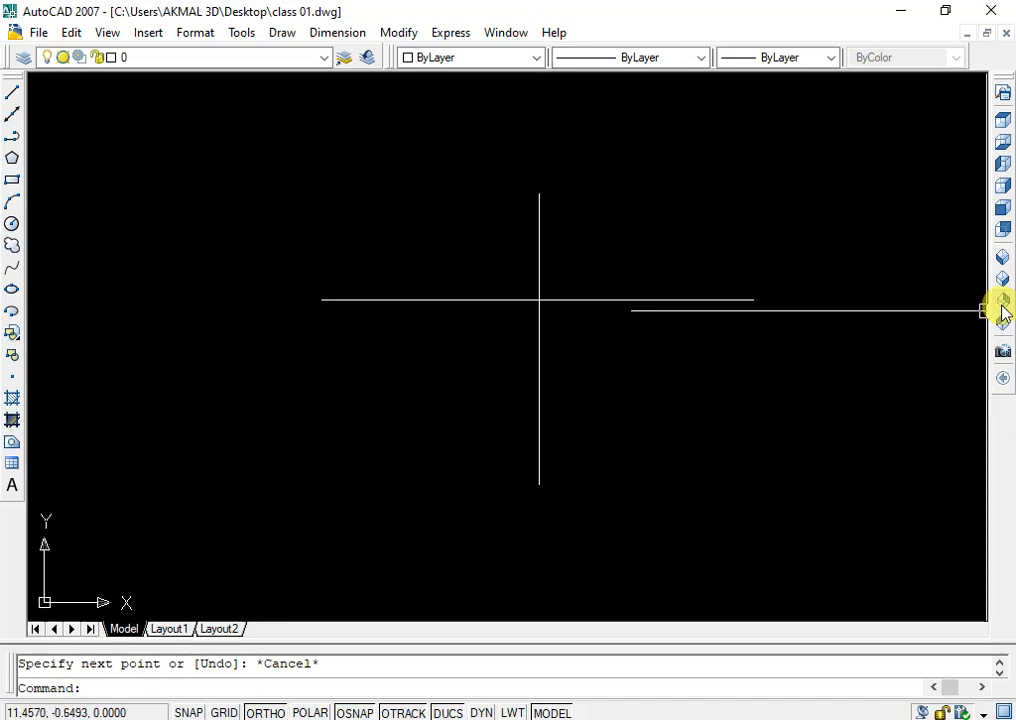
left_click(1003, 257)
middle_click_drag(795, 450, 738, 418)
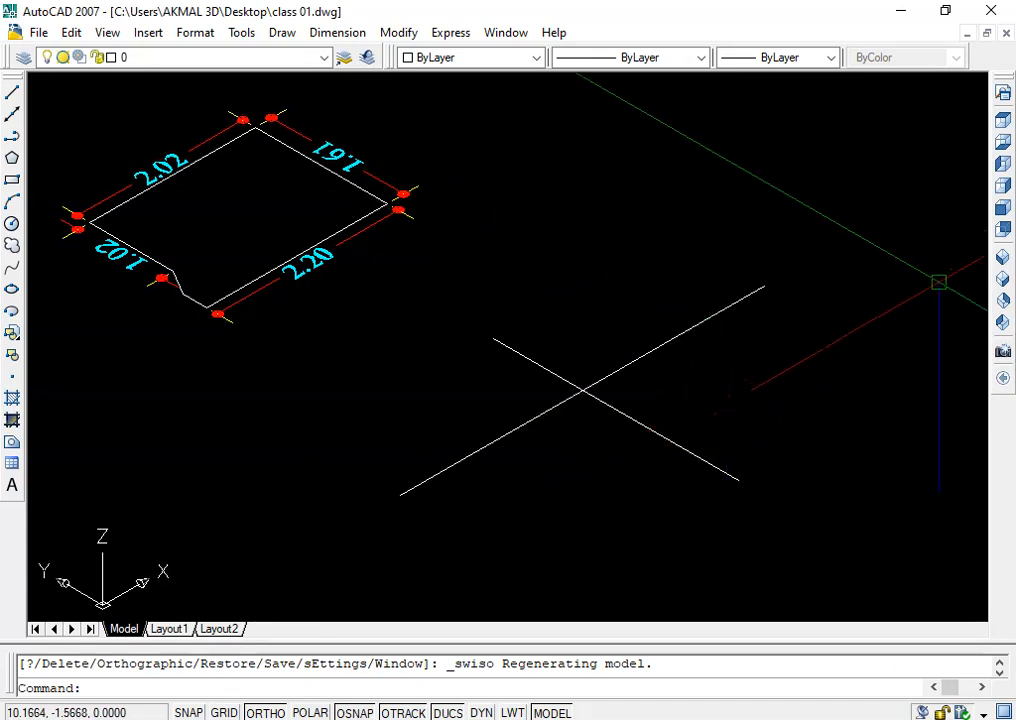
left_click(1003, 284)
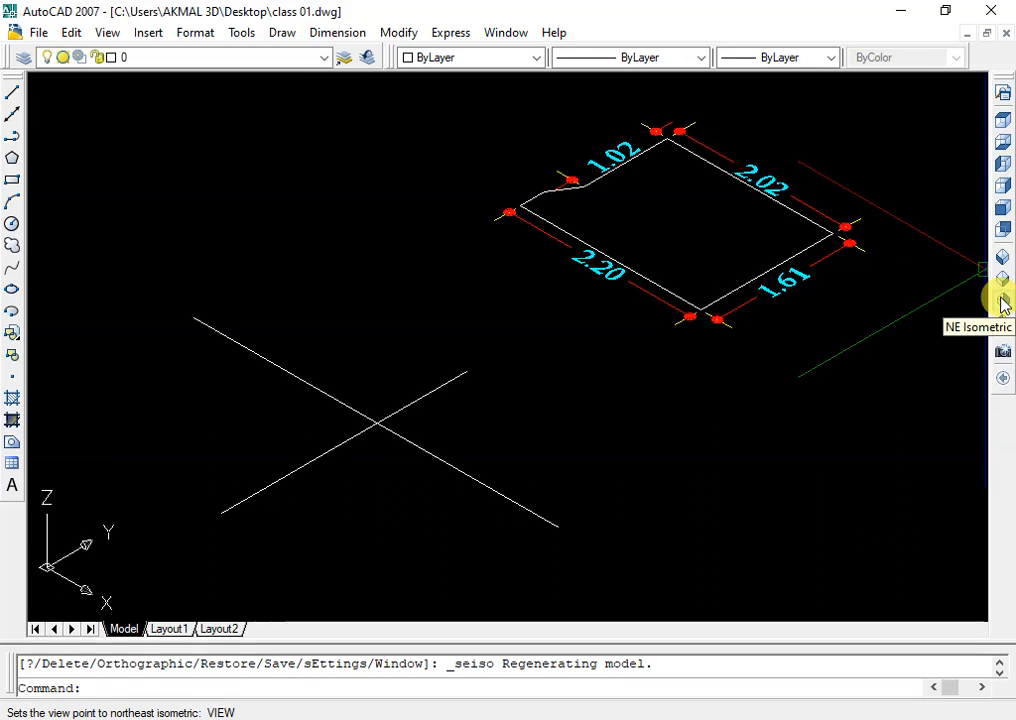
left_click(1003, 303)
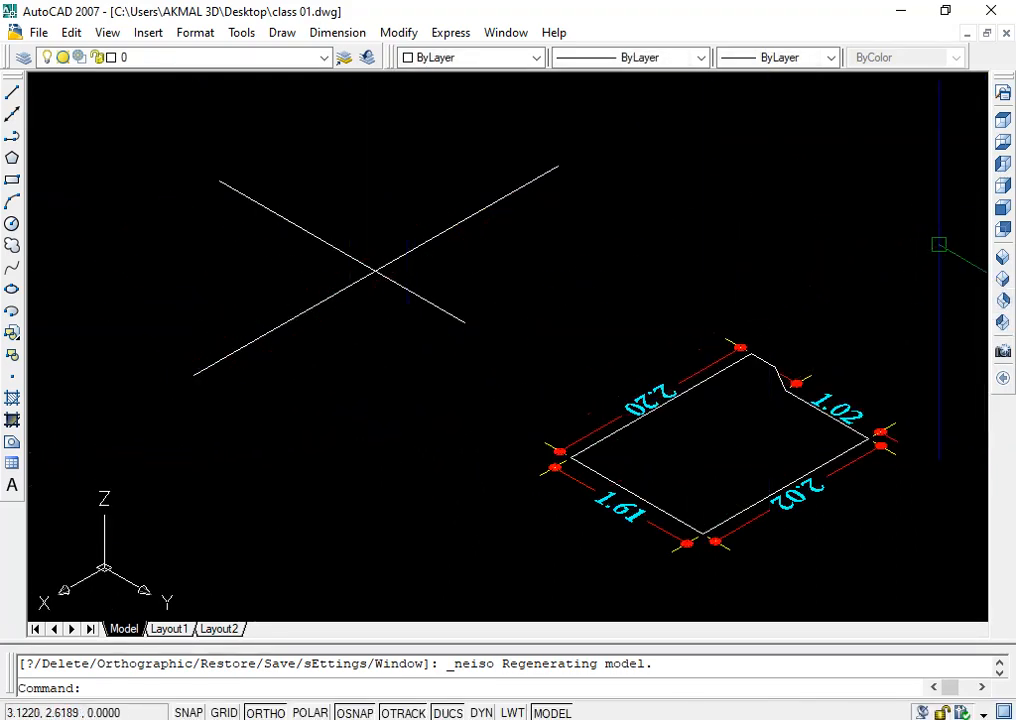
left_click(1003, 323)
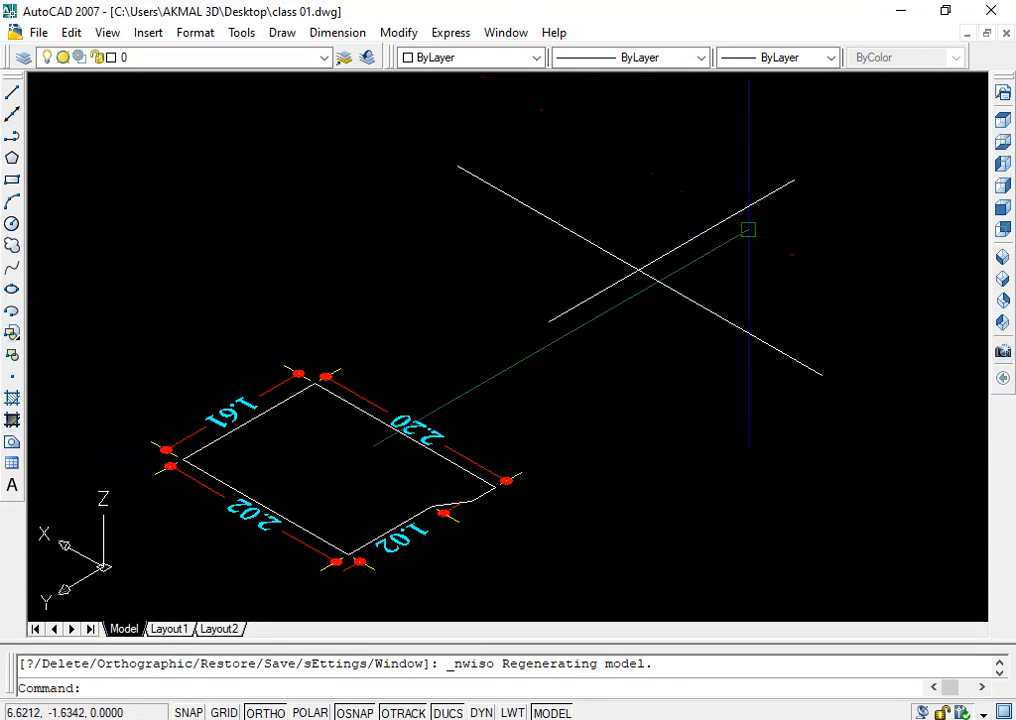
scroll(748, 229, "down", 2)
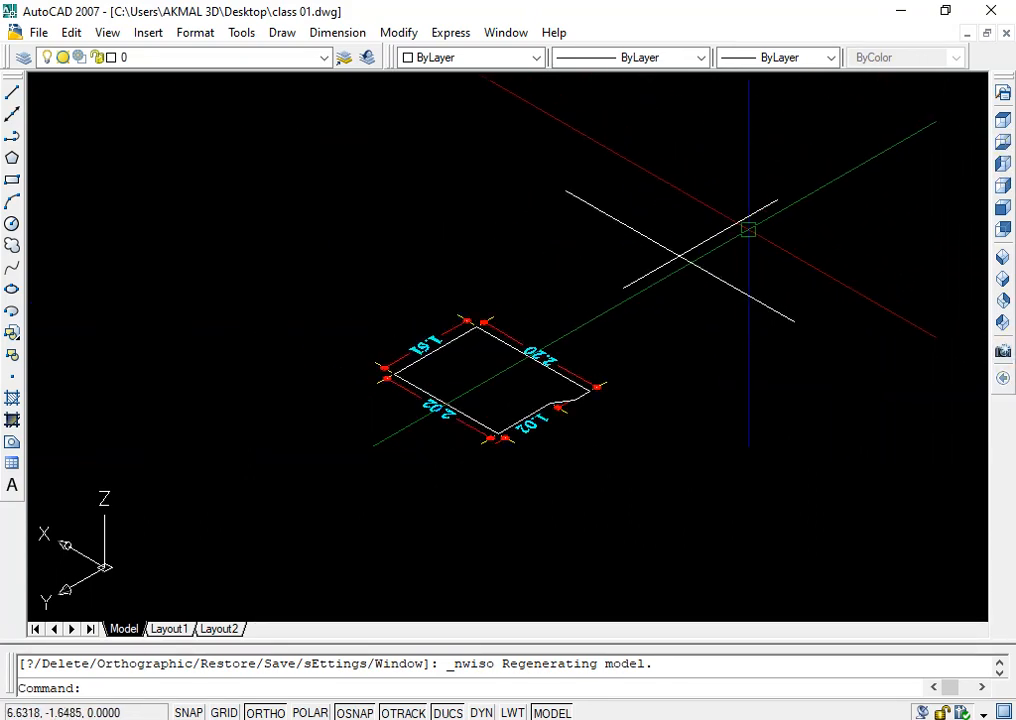
Step: Return to the Top view and frame the outline together with the crossing lines
left_click(1002, 128)
middle_click_drag(575, 495, 613, 359)
scroll(614, 362, "down", 2)
scroll(614, 362, "up", 1)
middle_click_drag(693, 207, 667, 293)
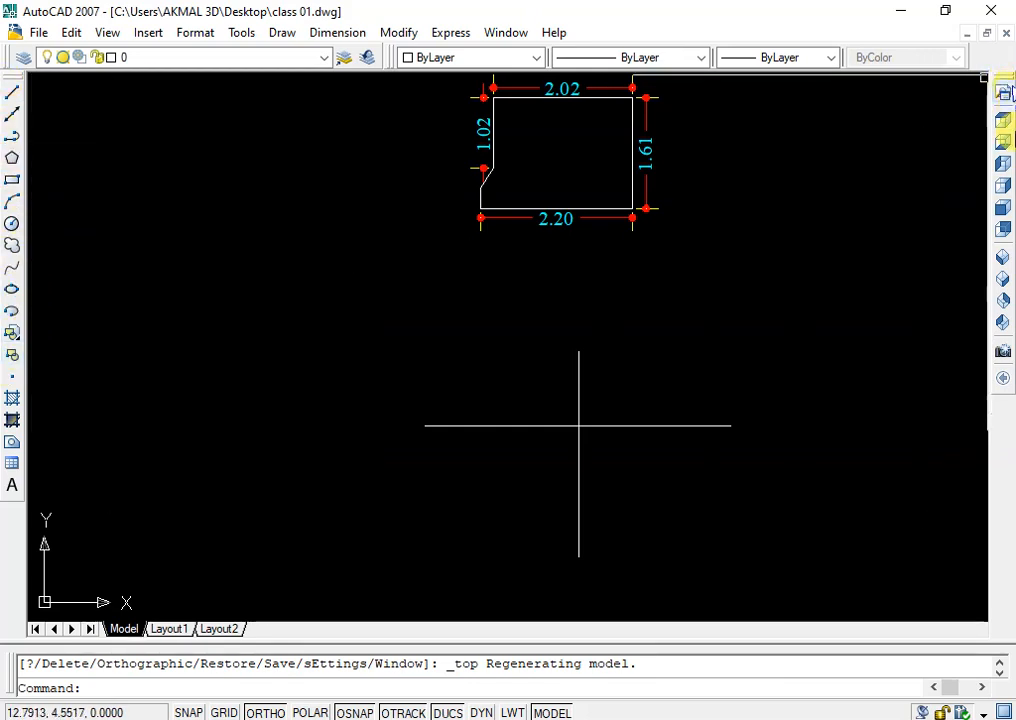
middle_click_drag(918, 206, 805, 218)
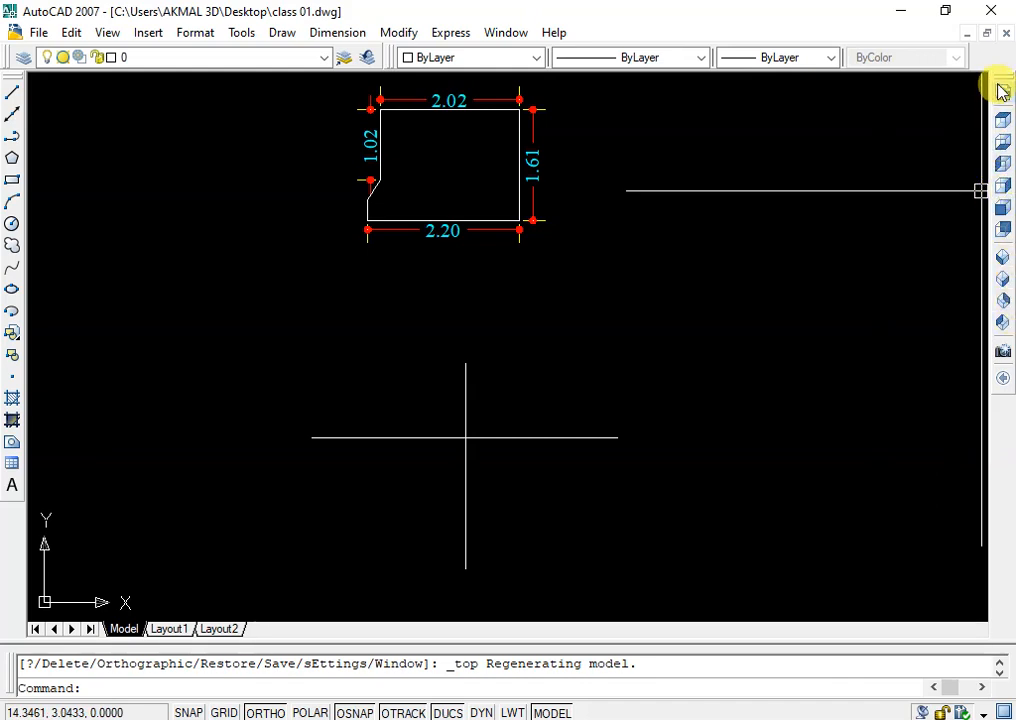
Step: Undock the View toolbar into the drawing area and close it
left_click_drag(1003, 88, 823, 141)
mouse_move(896, 129)
left_mouse_down()
mouse_move(697, 143)
mouse_move(798, 132)
left_mouse_up()
left_click(826, 127)
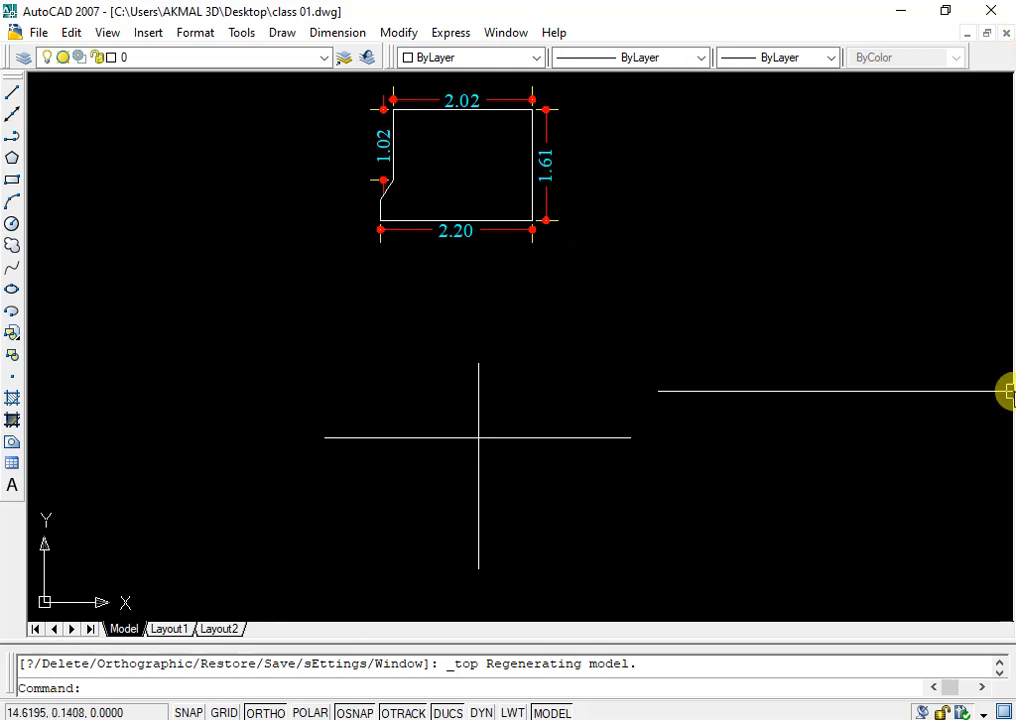
Step: Display the View toolbar again and dock it vertically on the side opposite the Draw toolbar
right_click(5, 55)
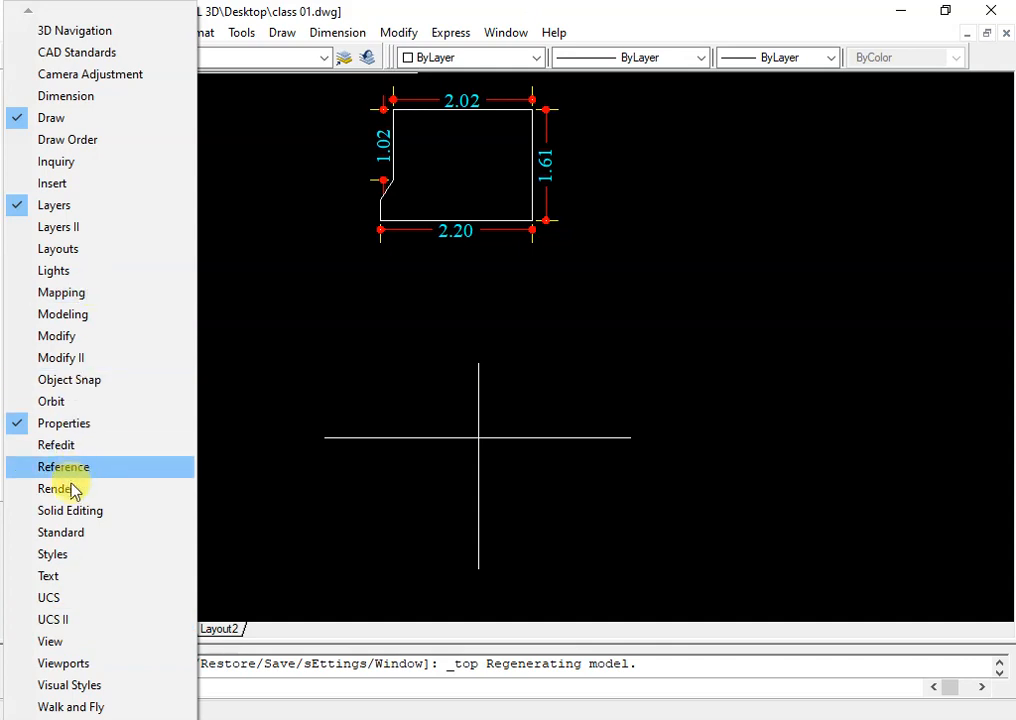
left_click(64, 641)
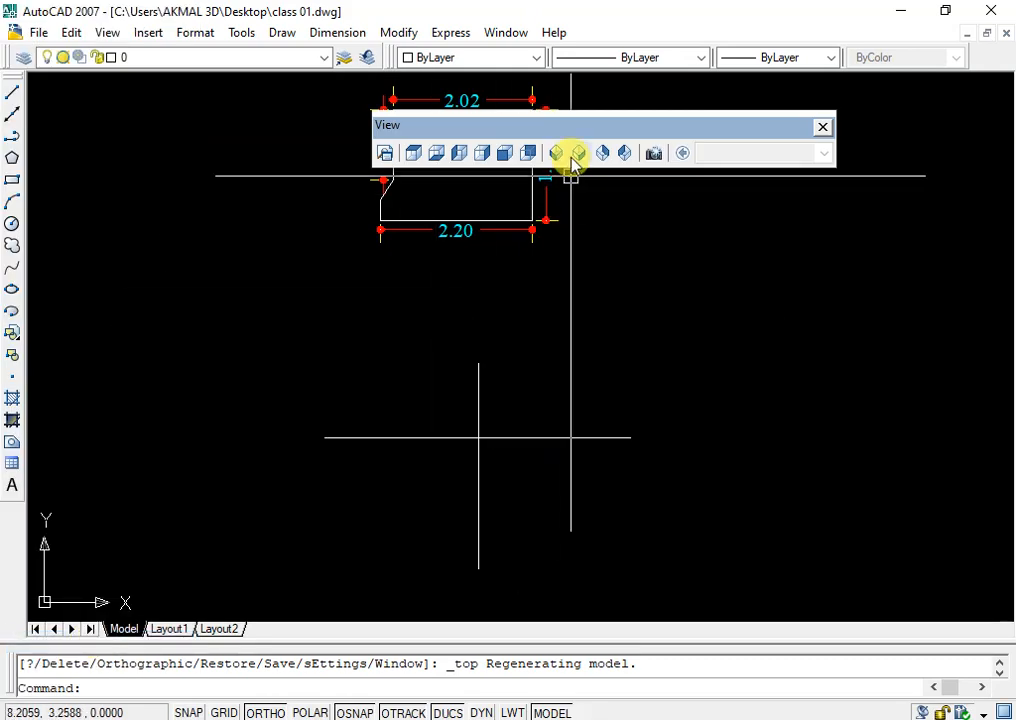
mouse_move(565, 130)
left_mouse_down()
mouse_move(603, 175)
mouse_move(828, 248)
mouse_move(1008, 262)
left_mouse_up()
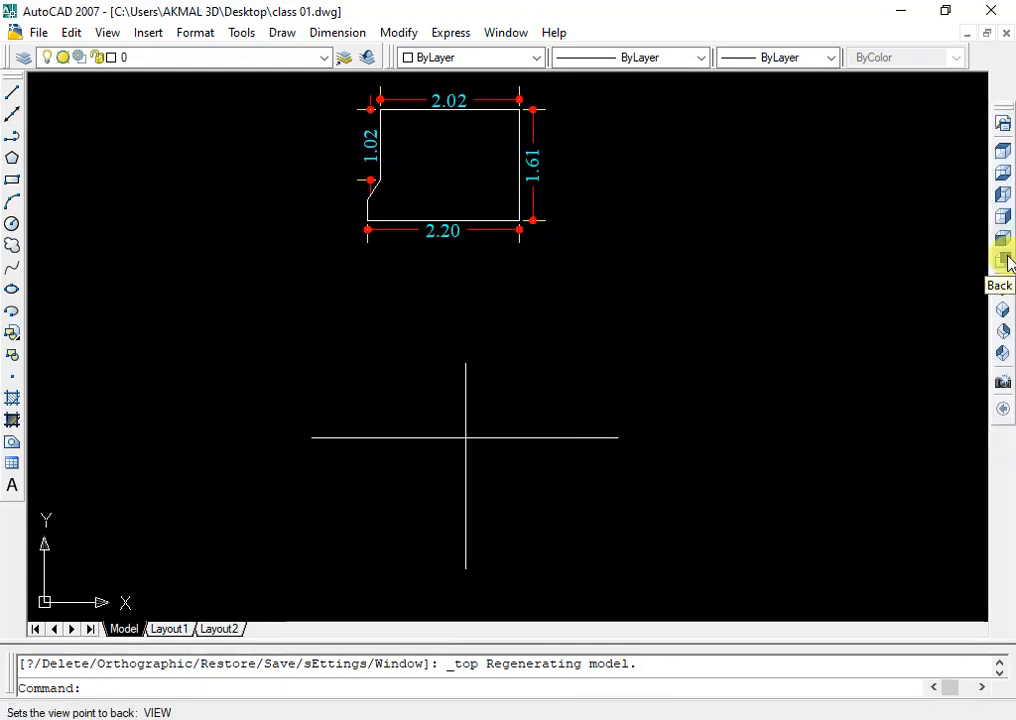
Step: Move the View toolbar into the Properties toolbar's row, float it over the drawing, and redock it vertically opposite the Draw toolbar
left_click_drag(1007, 113, 1008, 64)
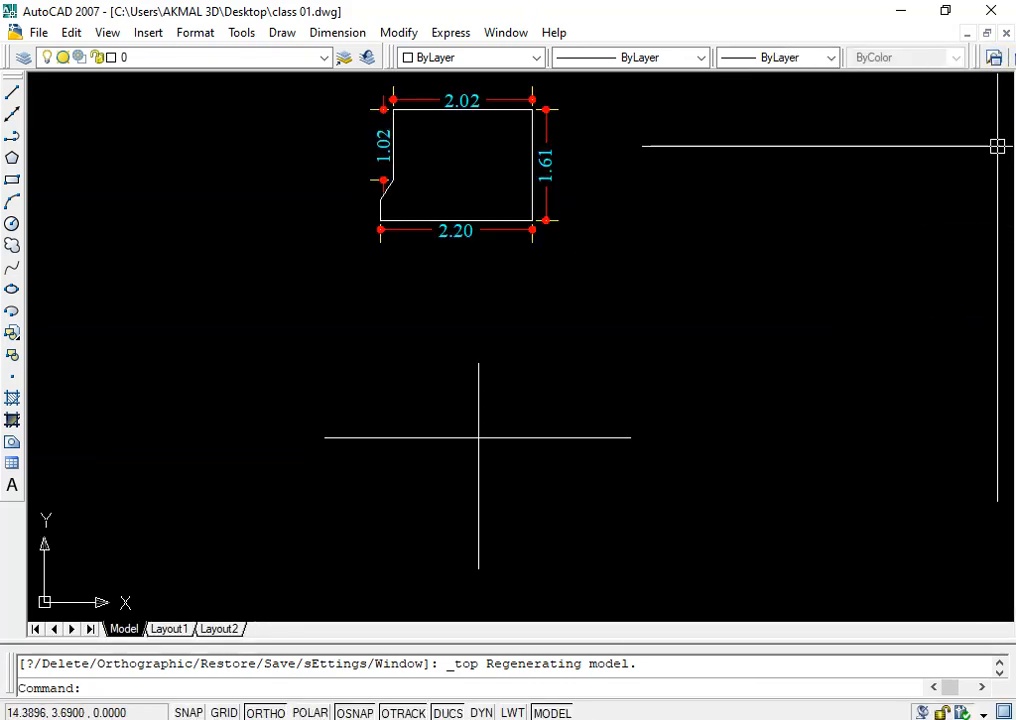
left_click_drag(982, 57, 770, 327)
left_click_drag(723, 349, 723, 349)
mouse_move(666, 320)
left_mouse_down()
mouse_move(873, 263)
mouse_move(1000, 285)
left_mouse_up()
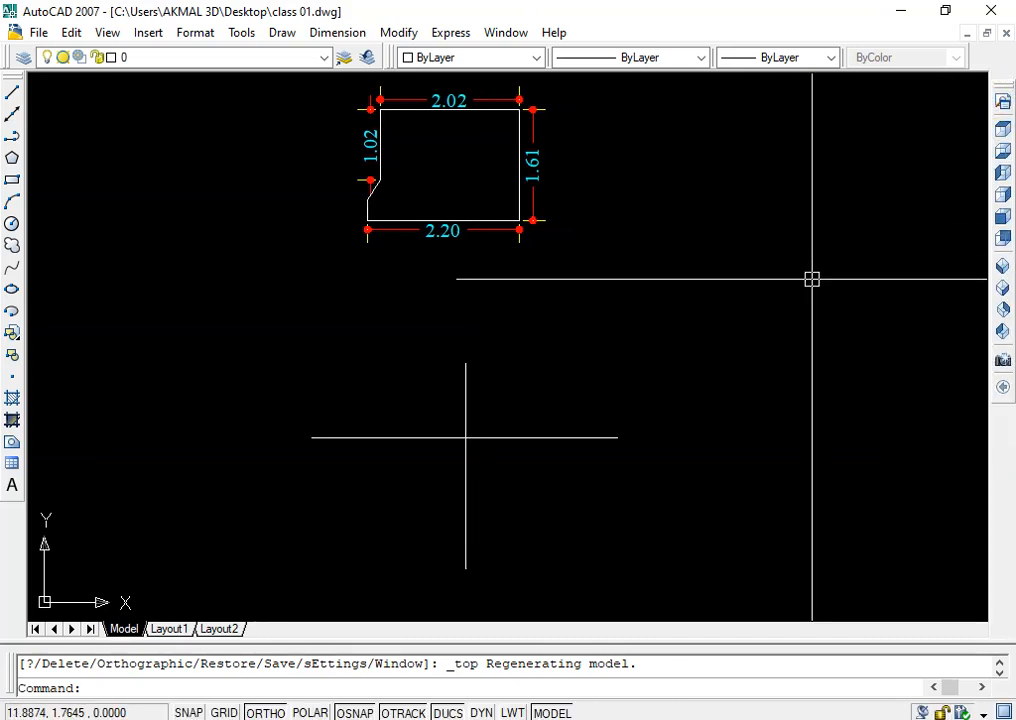
Step: Display the Text and Orbit toolbars one after the other, closing each of them again
right_click(7, 65)
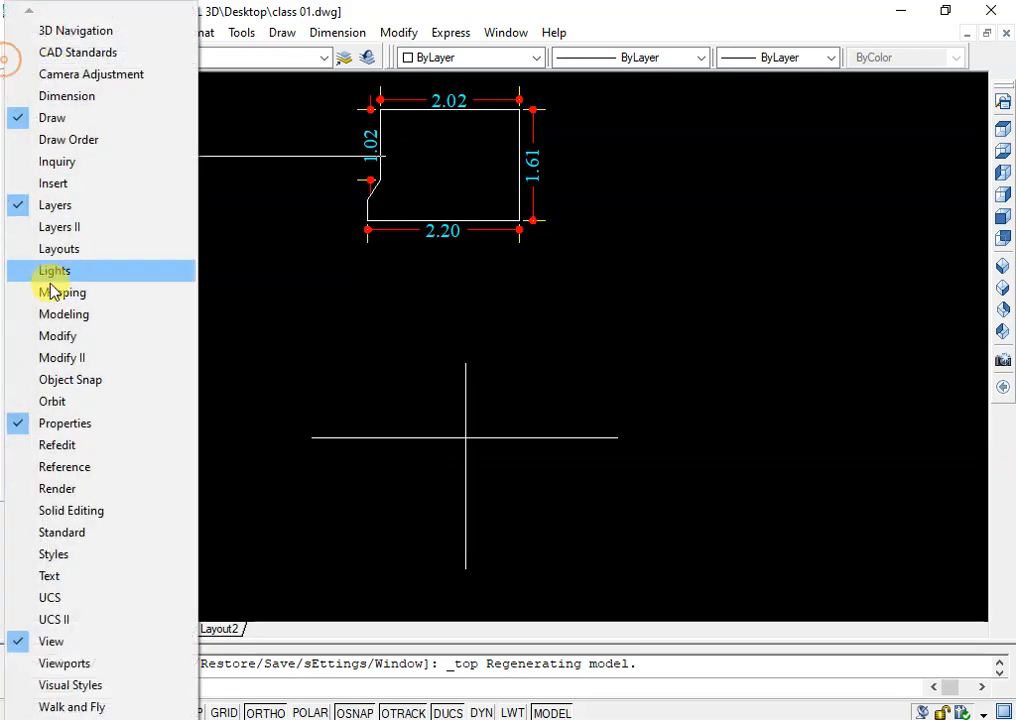
left_click(64, 577)
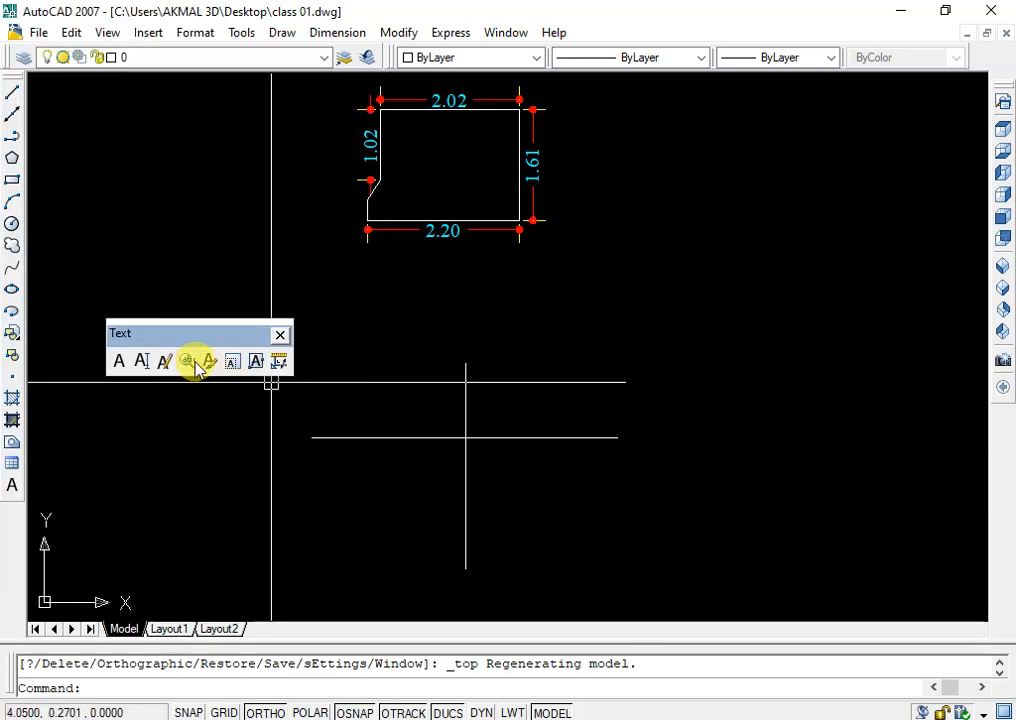
left_click(280, 334)
right_click(10, 62)
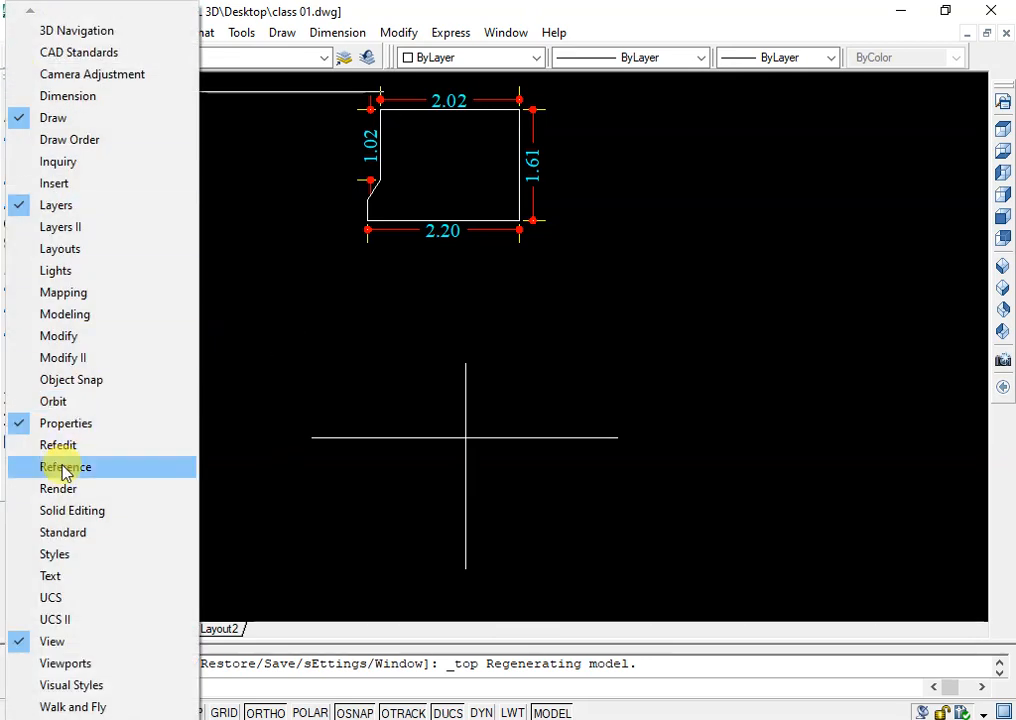
left_click(80, 406)
left_click(77, 460)
Step: Display the Modeling toolbar over the drawing and close it again
right_click(4, 52)
left_click(104, 316)
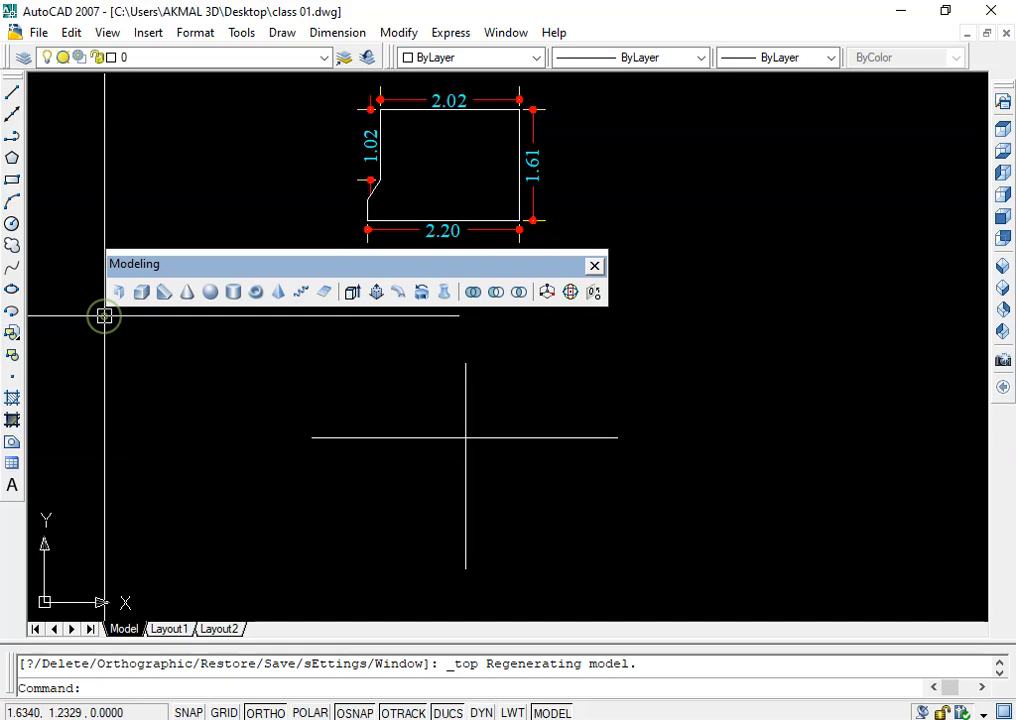
left_click(594, 266)
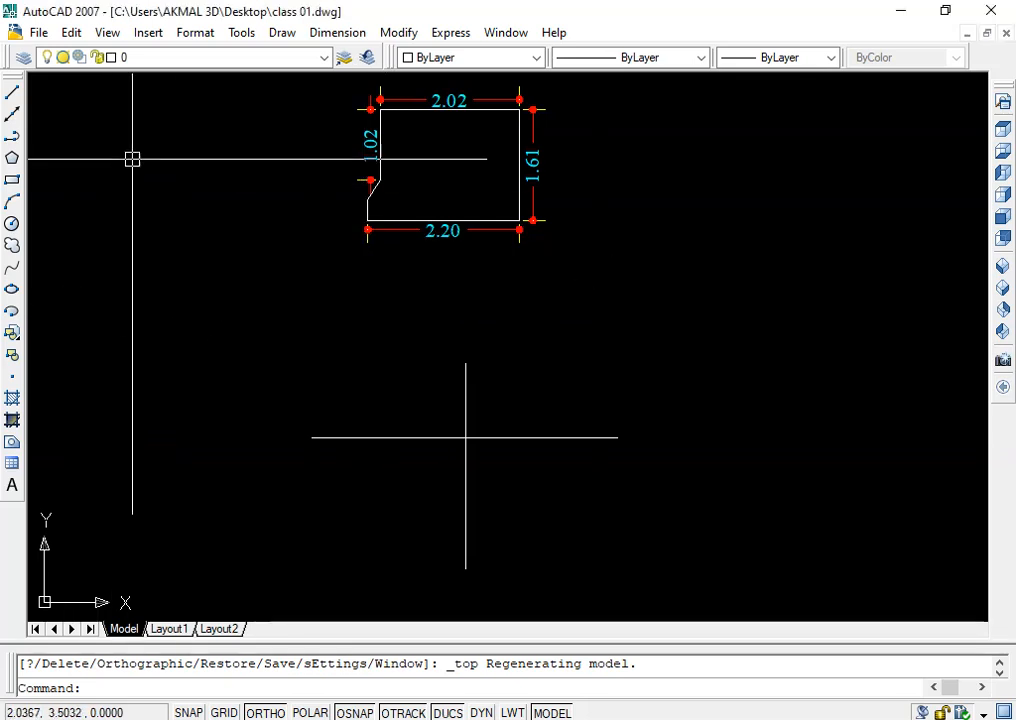
right_click(10, 85)
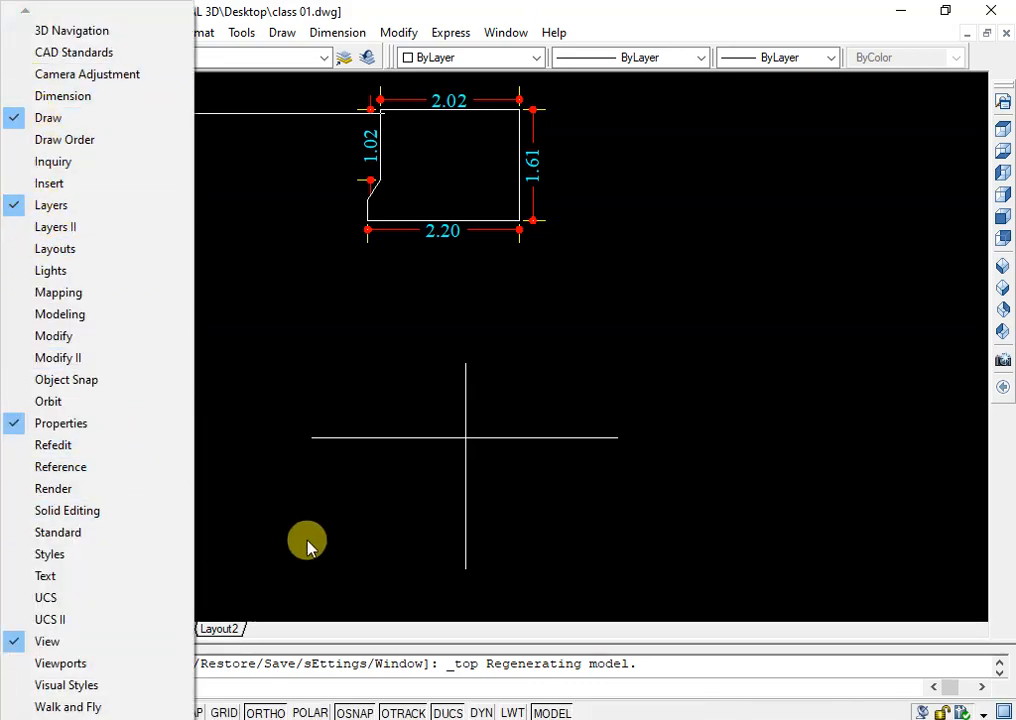
left_click(299, 499)
left_click(363, 527)
scroll(265, 446, "down", 2)
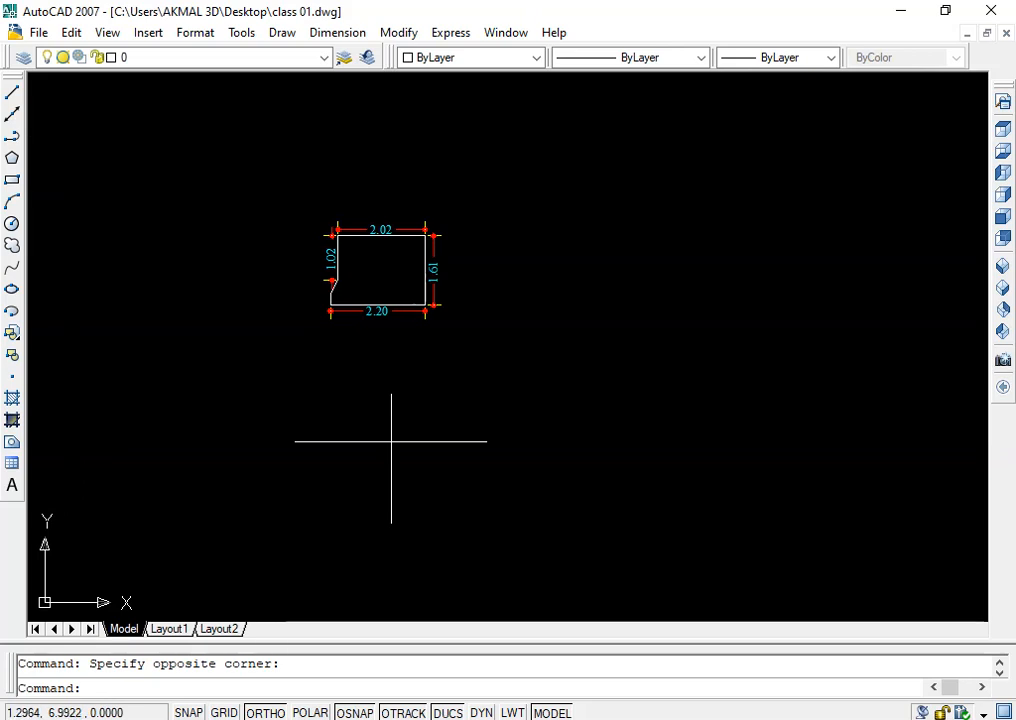
Step: Display the Draw Order and Layers II toolbars one after the other, closing each of them again
right_click(5, 60)
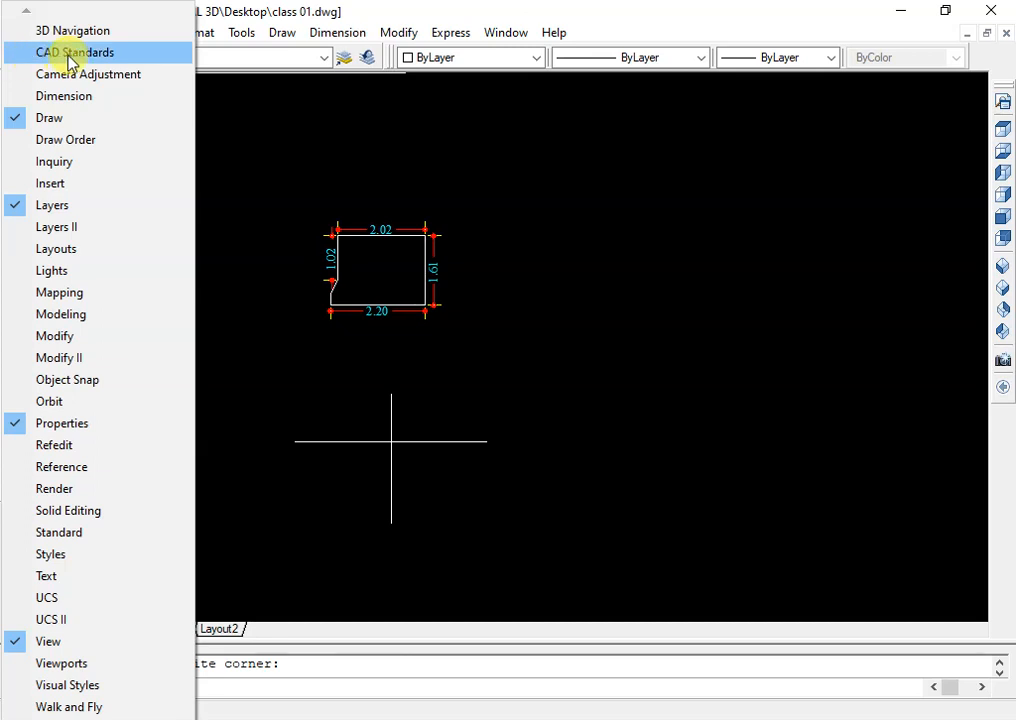
left_click(66, 140)
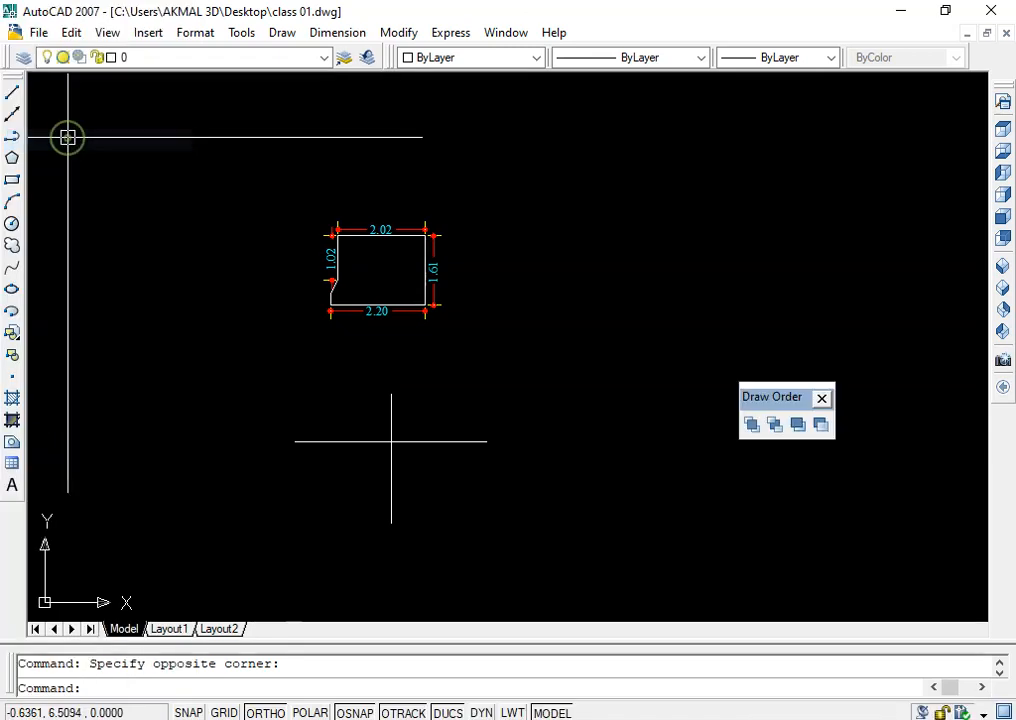
left_click(821, 398)
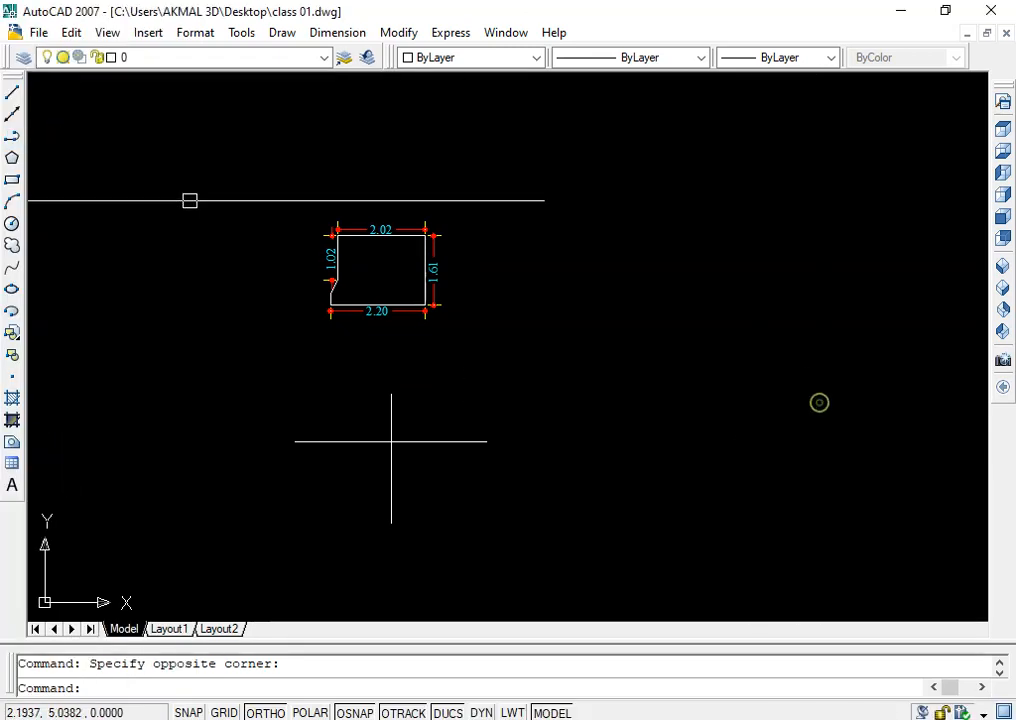
right_click(5, 66)
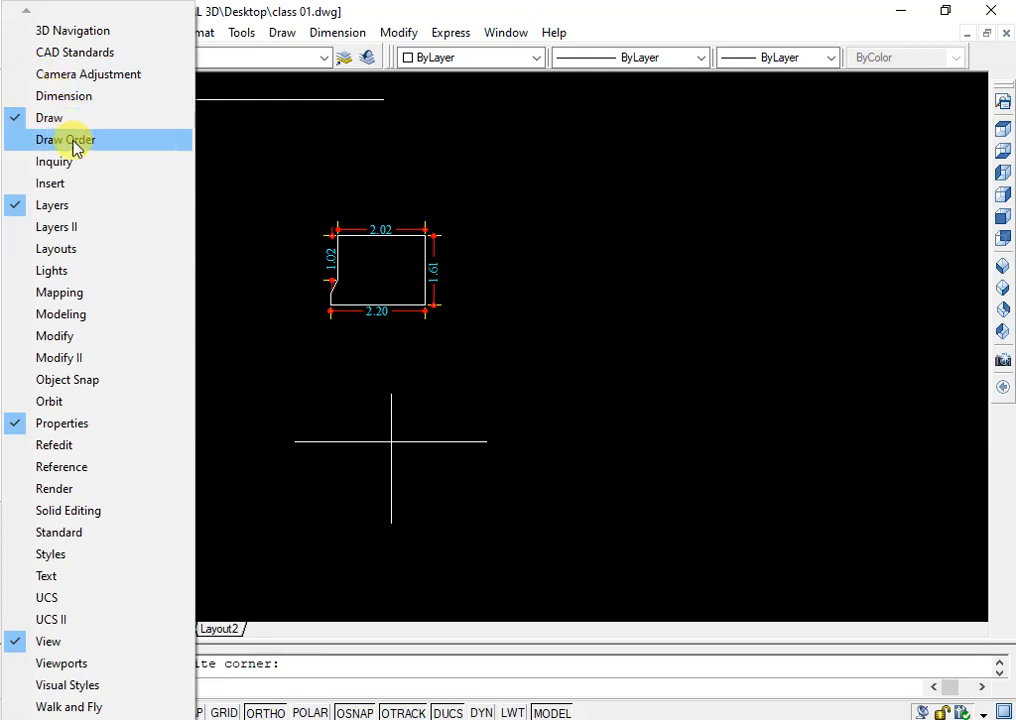
left_click(75, 227)
left_click(540, 340)
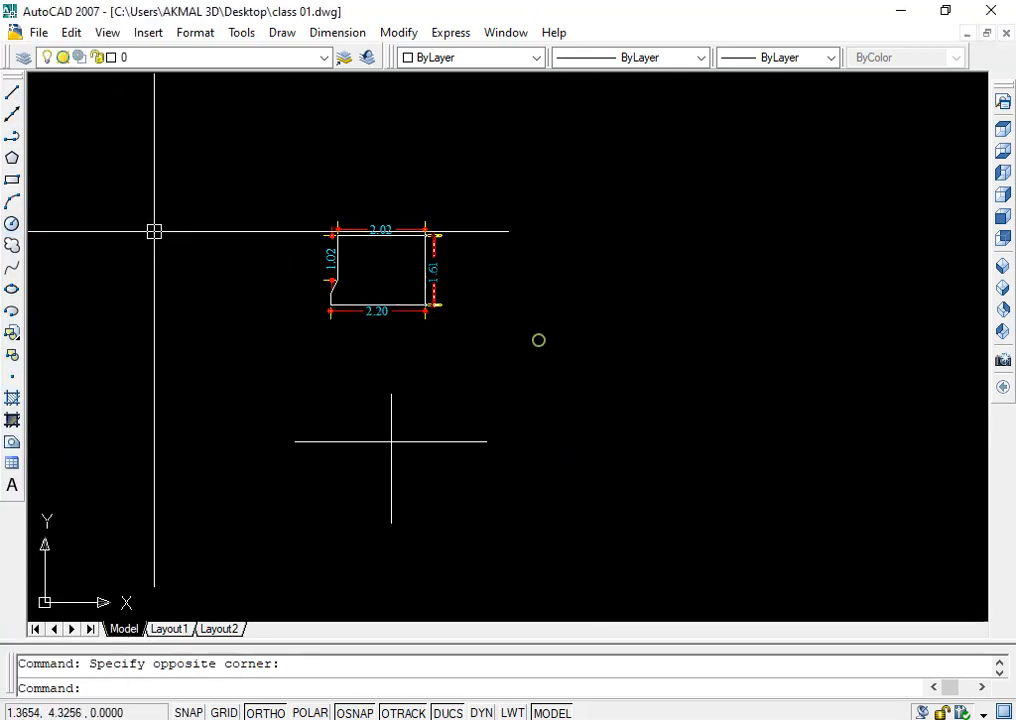
Step: Display the Viewports and Visual Styles toolbars one after the other, closing each of them again
right_click(6, 66)
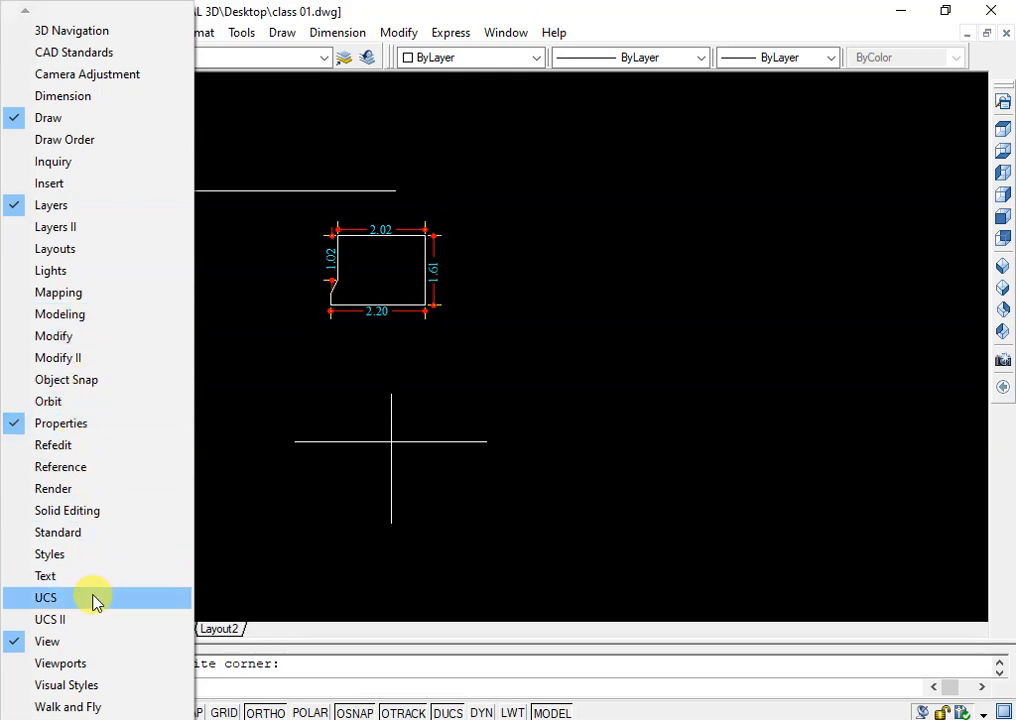
left_click(98, 664)
left_click(316, 364)
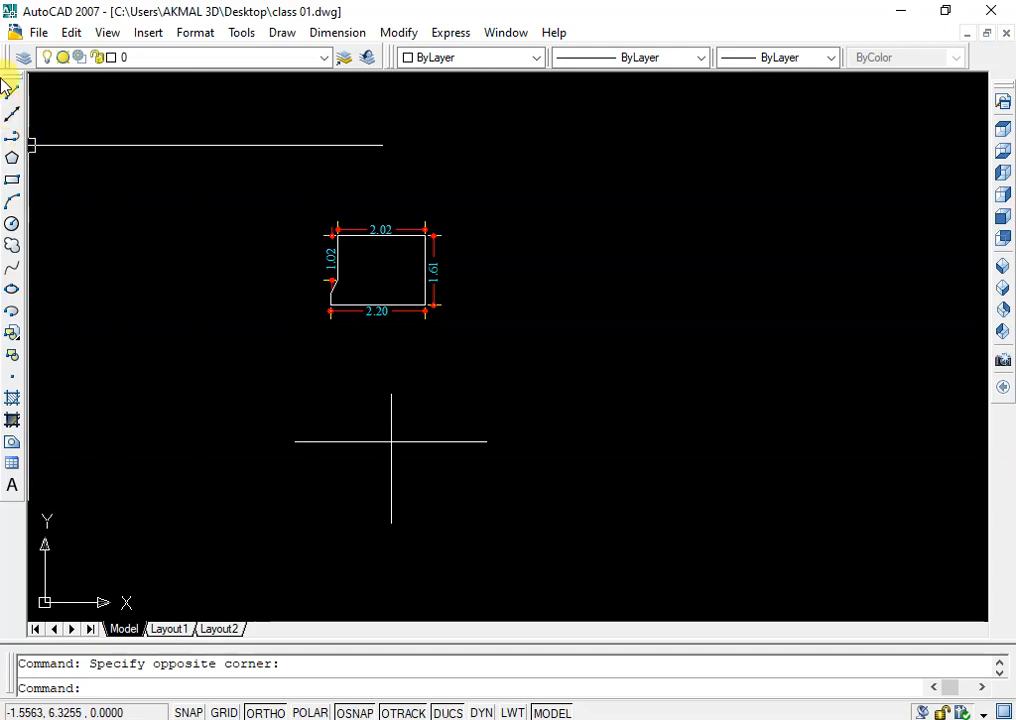
right_click(8, 52)
left_click(82, 685)
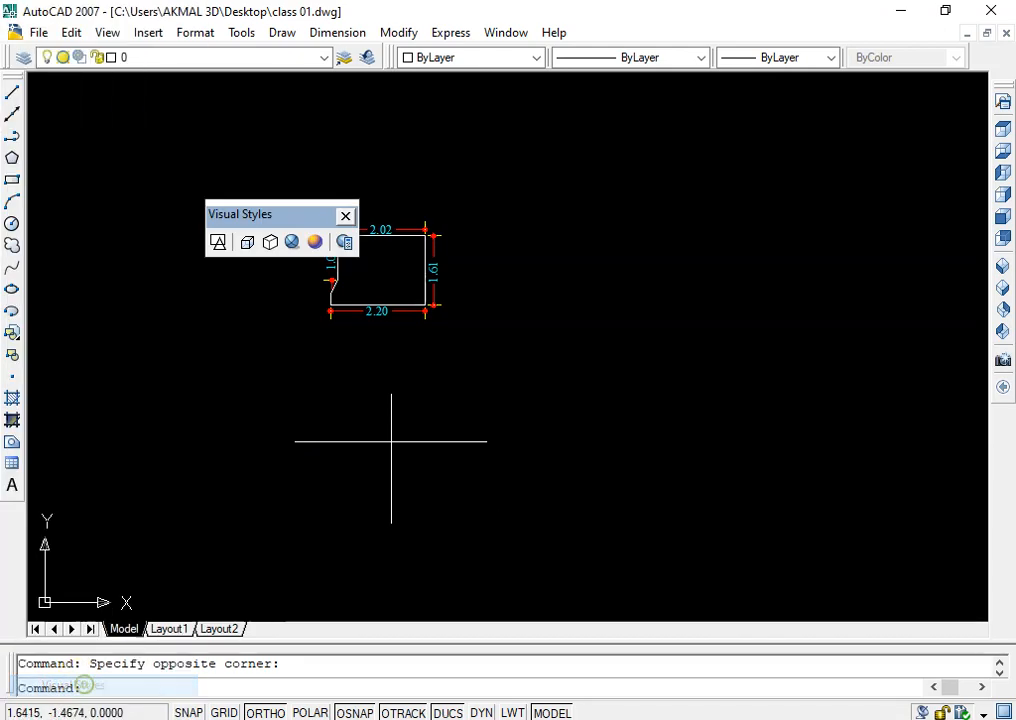
left_click(345, 217)
Step: Display the Styles and Dimension toolbars one after the other, closing each of them again
right_click(10, 68)
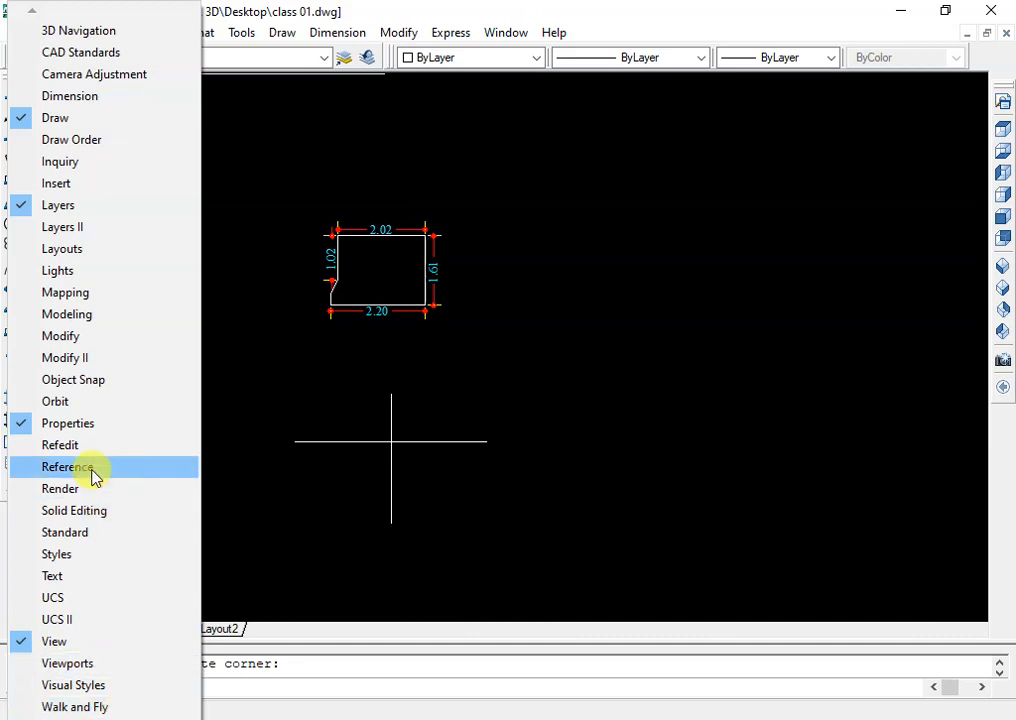
left_click(88, 555)
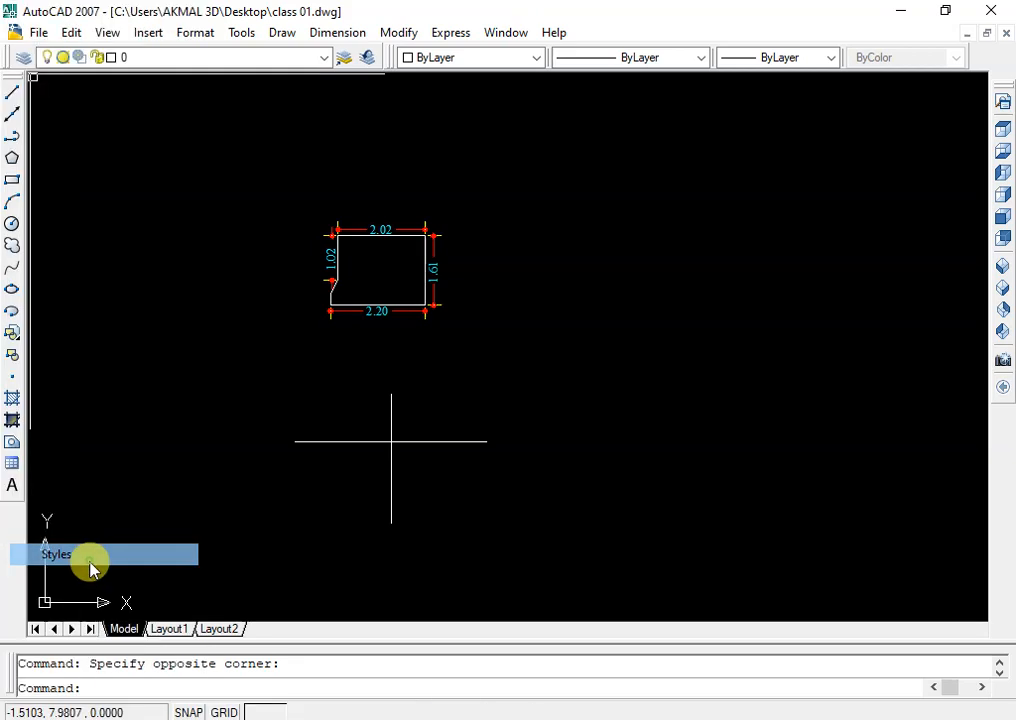
left_click(733, 136)
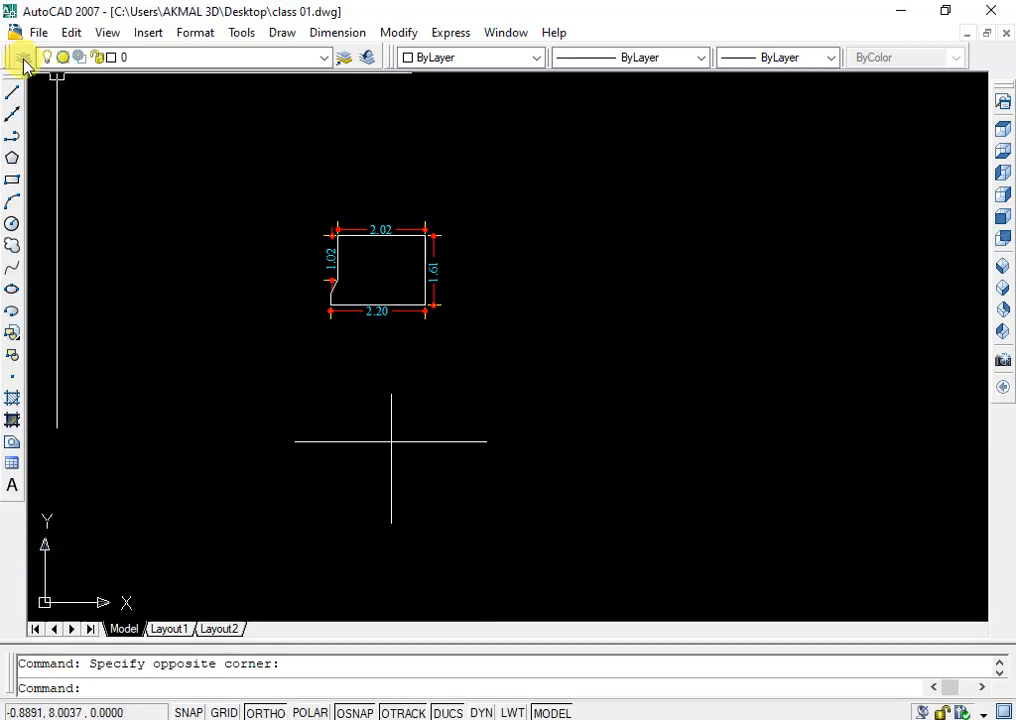
right_click(14, 55)
left_click(75, 92)
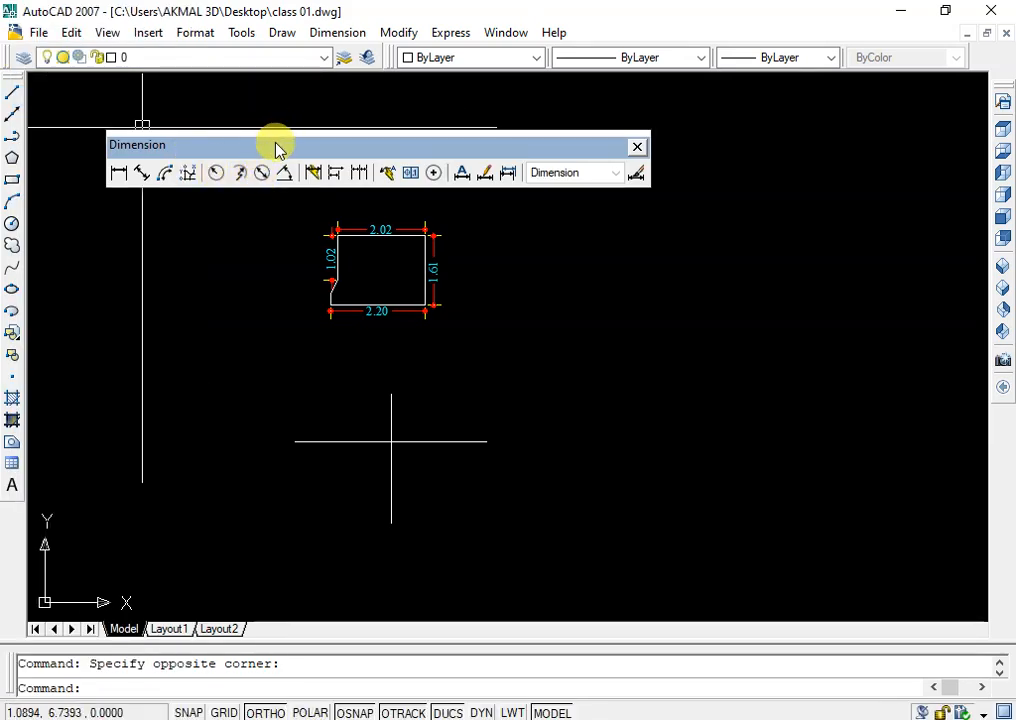
left_click(637, 149)
Step: Display the Draw Order and Insert toolbars one after the other, closing each of them again
right_click(5, 63)
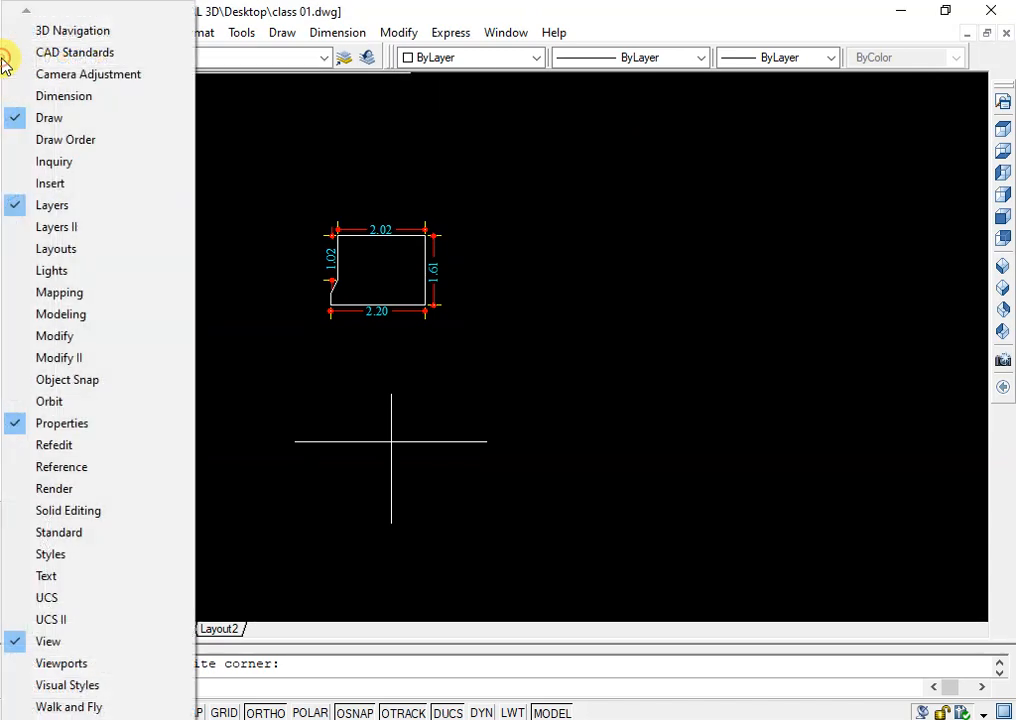
left_click(84, 140)
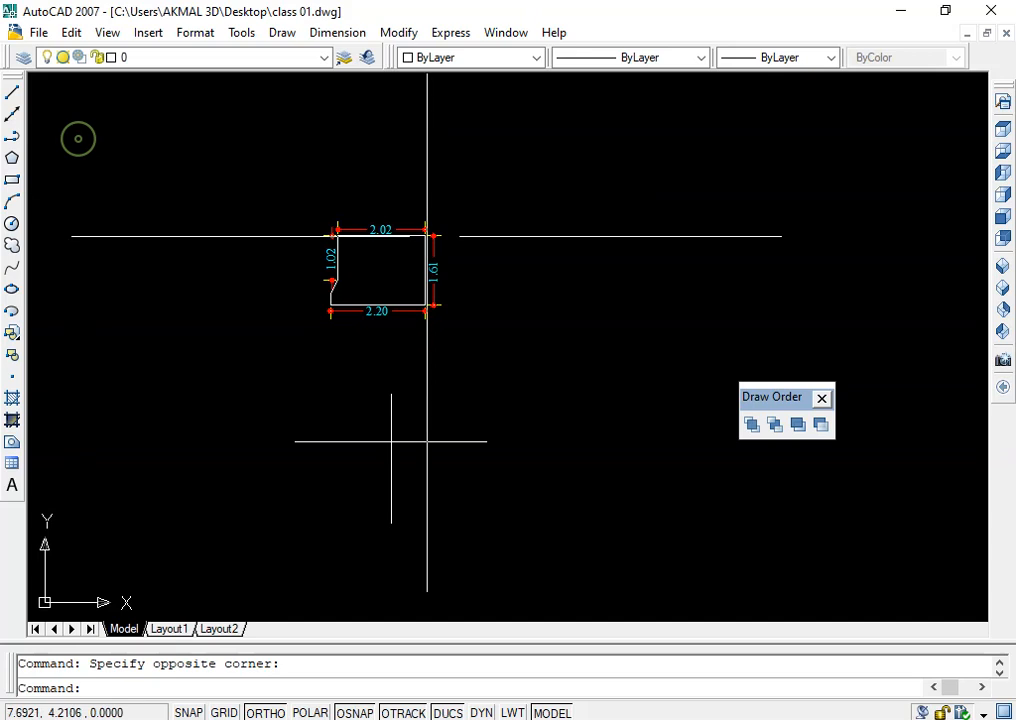
left_click(821, 397)
right_click(6, 48)
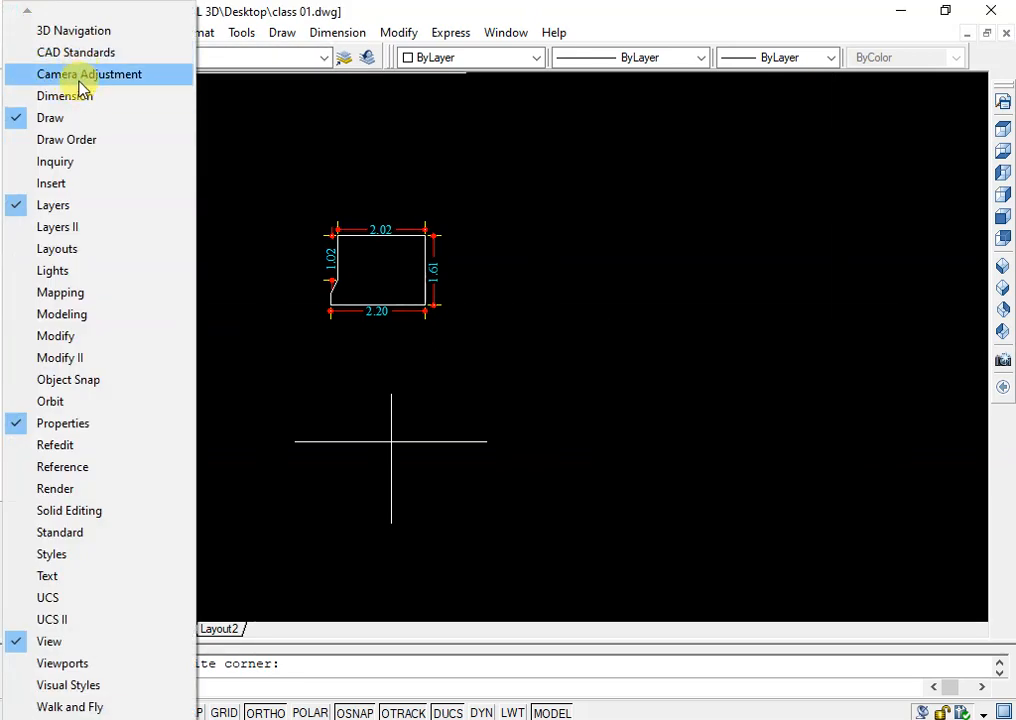
left_click(60, 184)
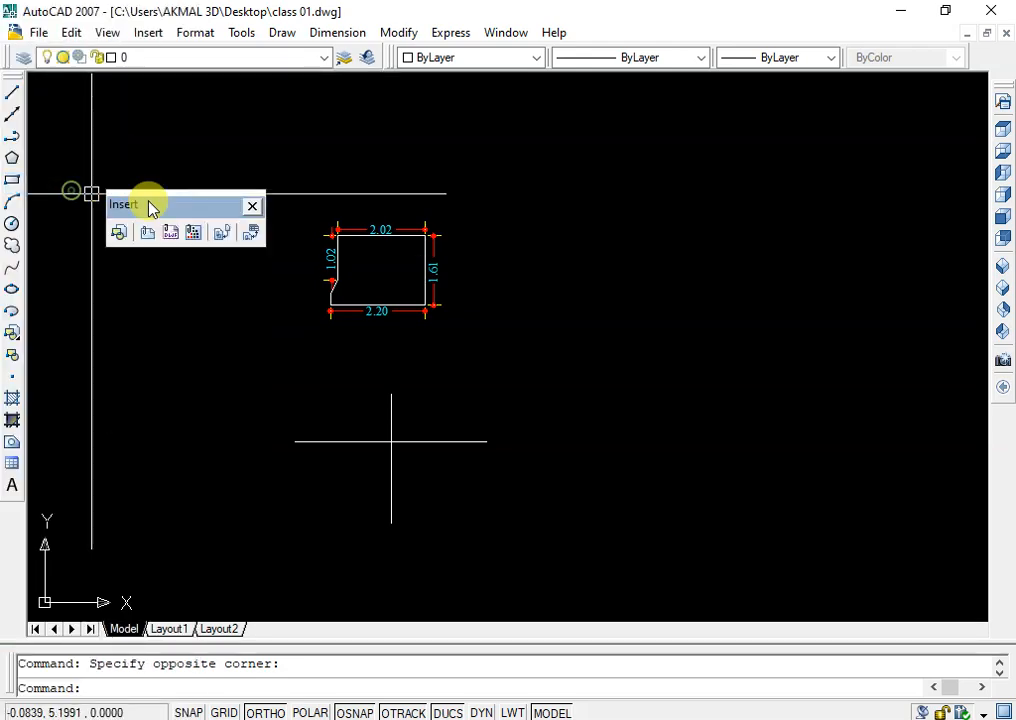
left_click(252, 207)
Step: Display the Layers II and Text toolbars one after the other, closing each of them again
right_click(5, 66)
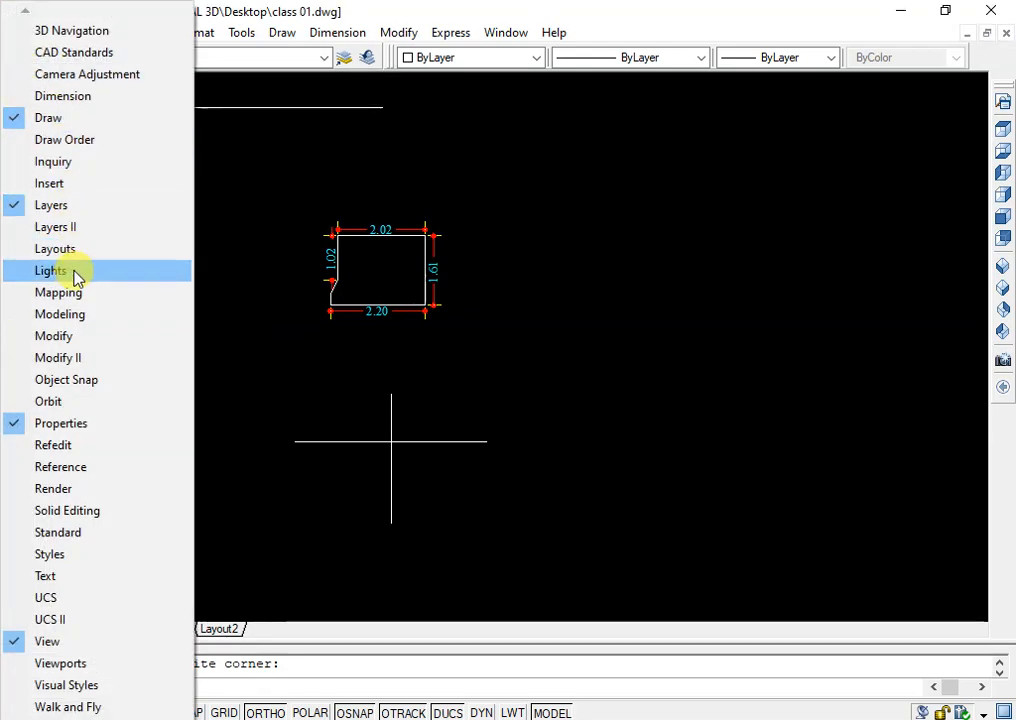
left_click(60, 227)
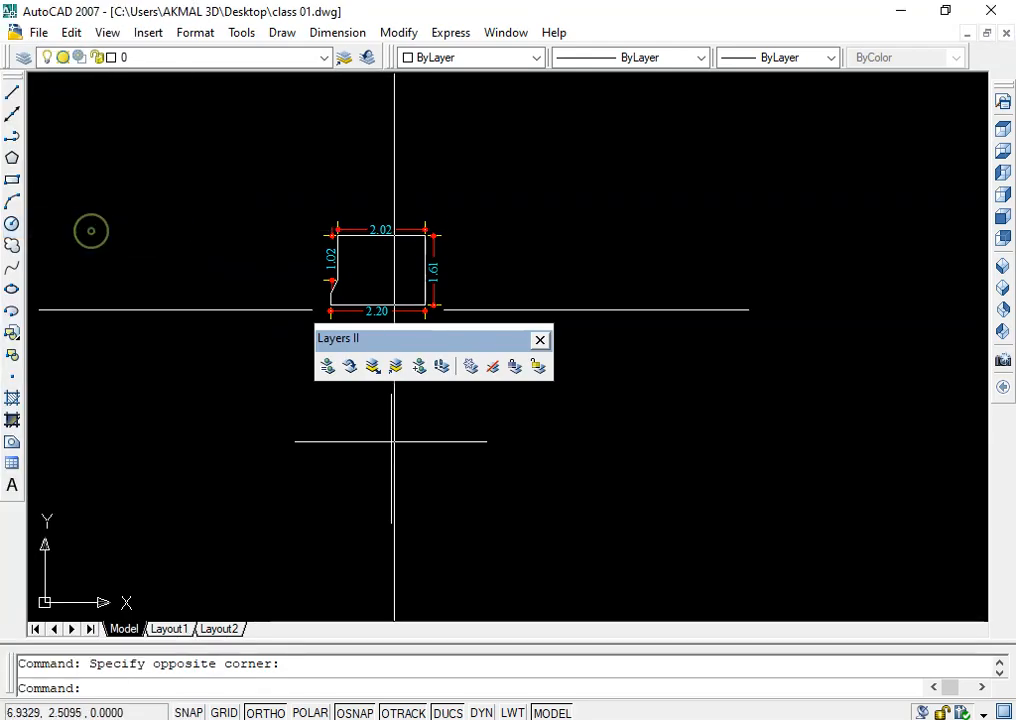
left_click(540, 340)
right_click(6, 60)
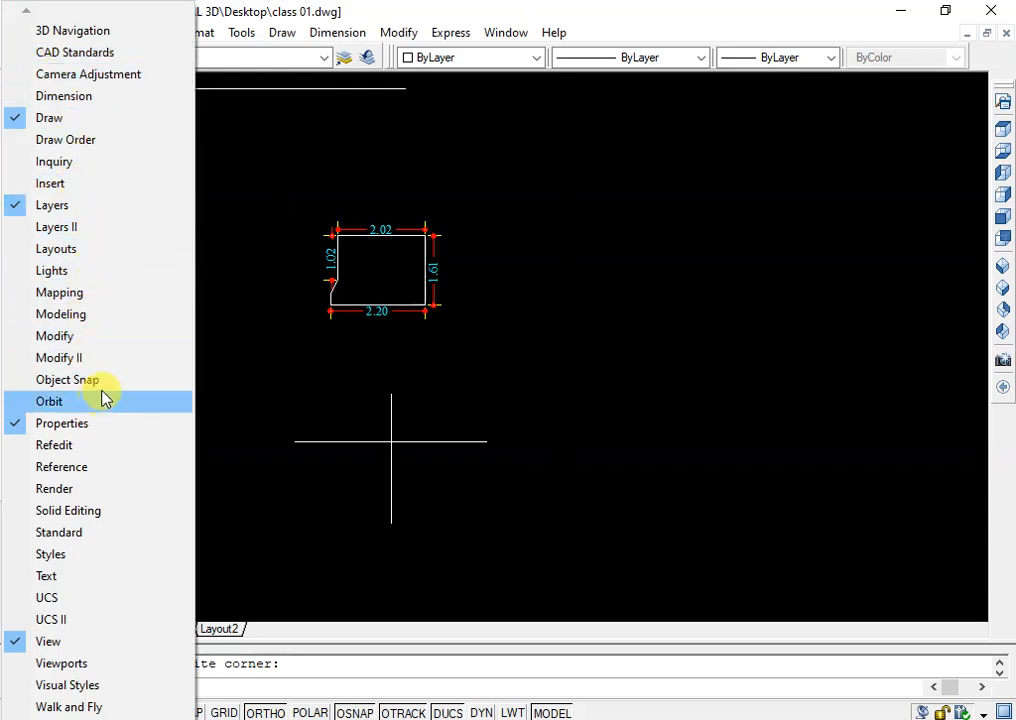
left_click(91, 577)
left_click(278, 332)
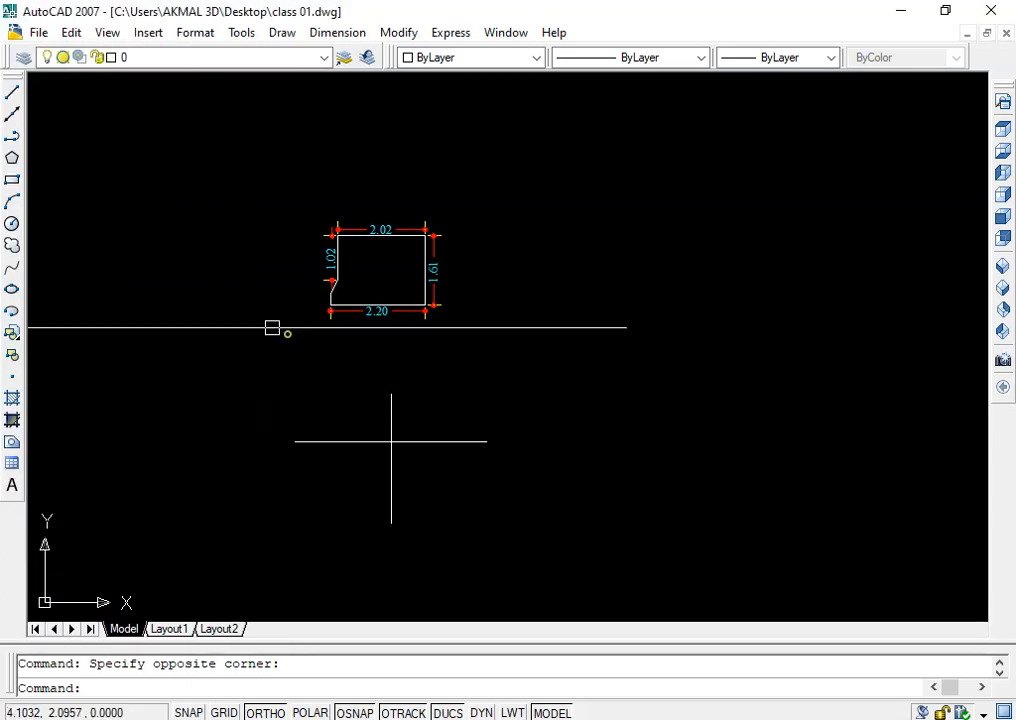
Step: Display the UCS and Styles toolbars one after the other, closing each of them again
right_click(6, 58)
left_click(82, 597)
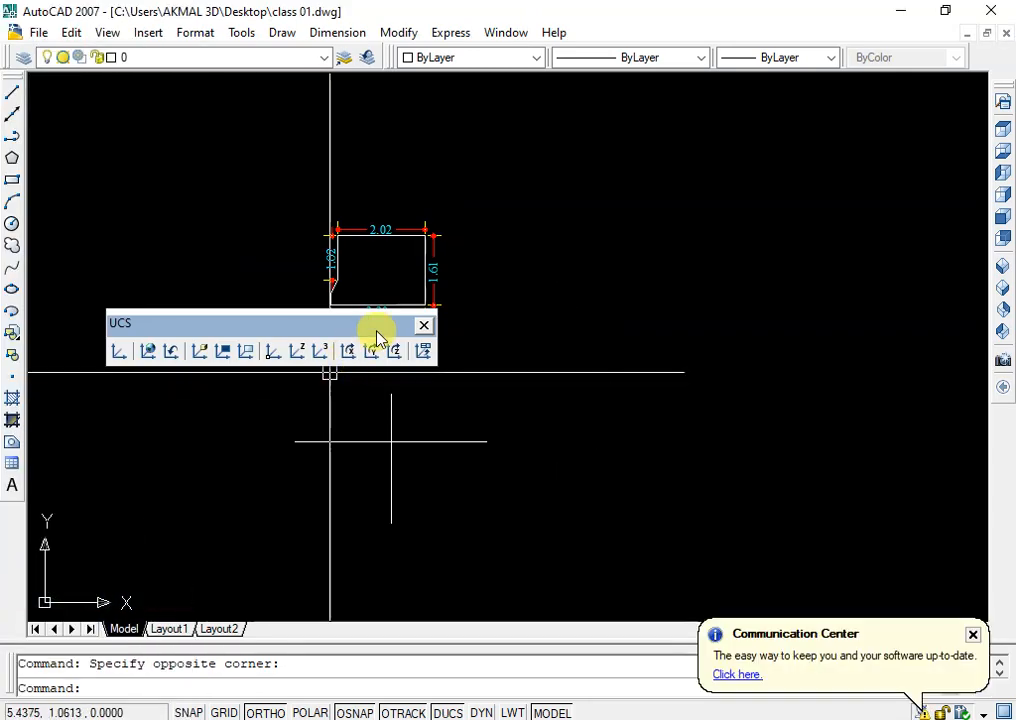
left_click(424, 323)
right_click(6, 58)
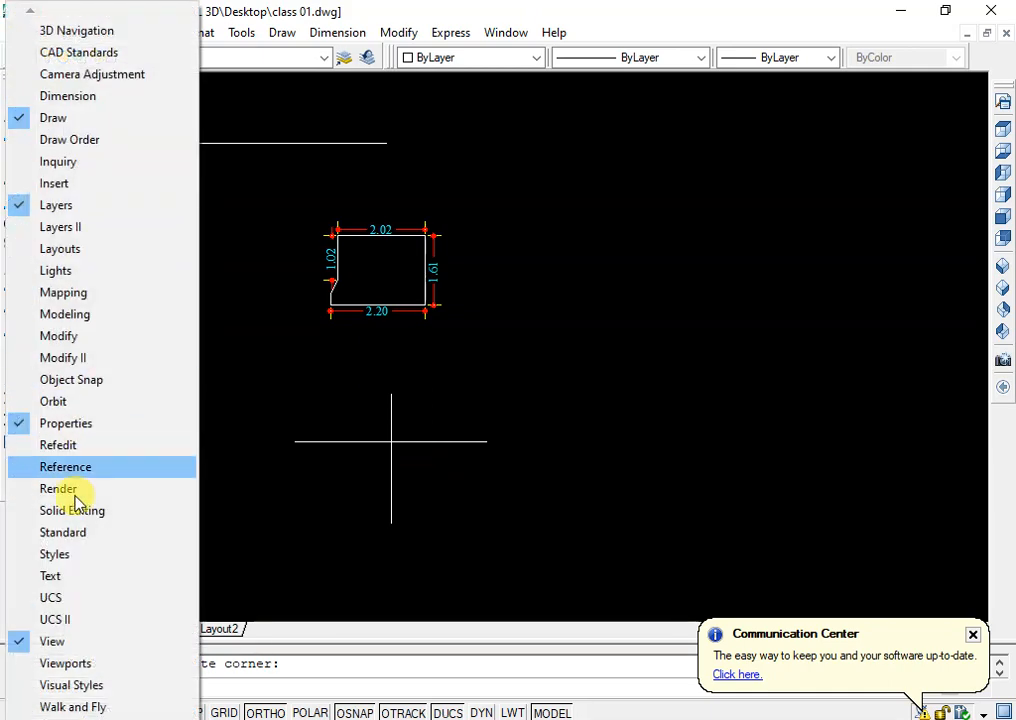
left_click(73, 553)
left_click(324, 317)
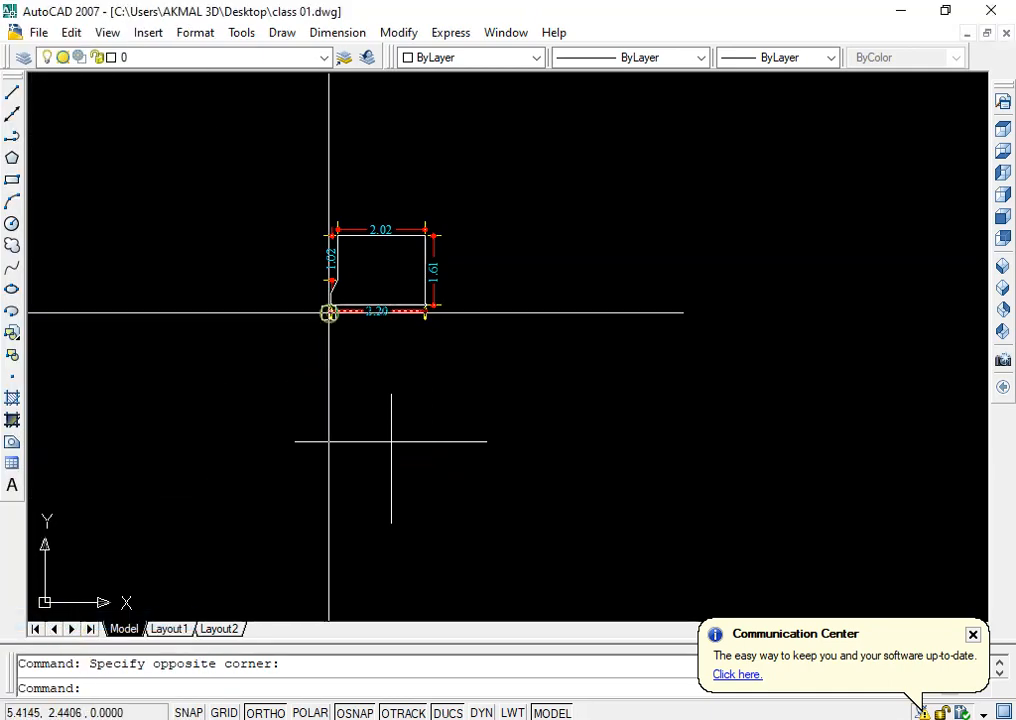
Step: Dismiss the Communication Center notification and frame the dimensioned outline larger in the drawing area
left_click(972, 634)
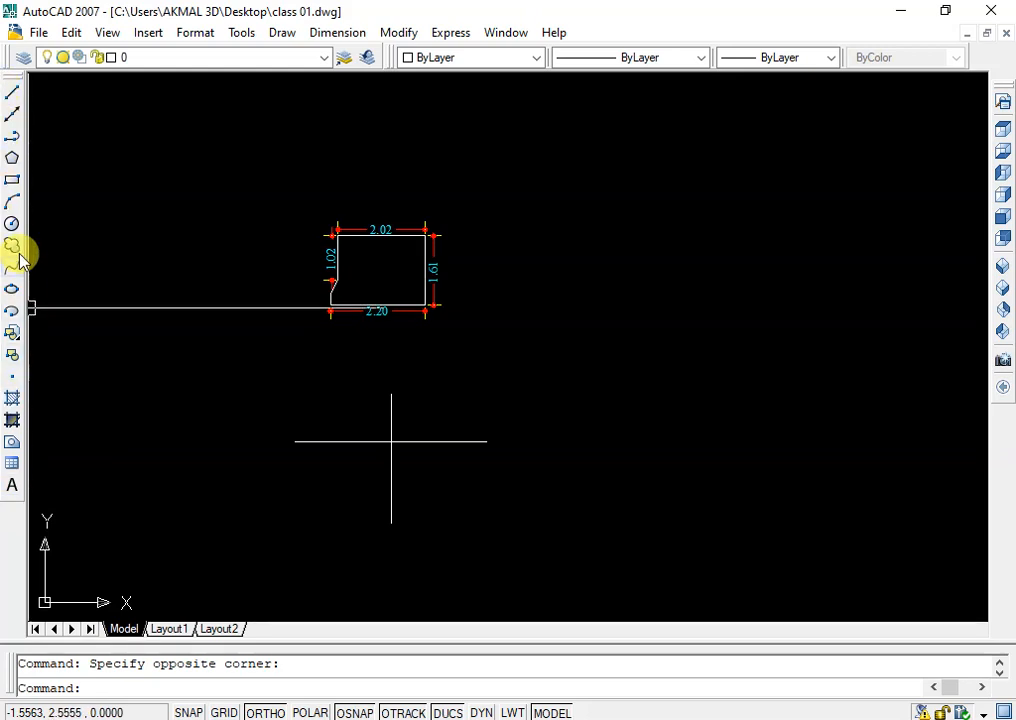
scroll(259, 342, "up", 3)
middle_click_drag(259, 342, 245, 400)
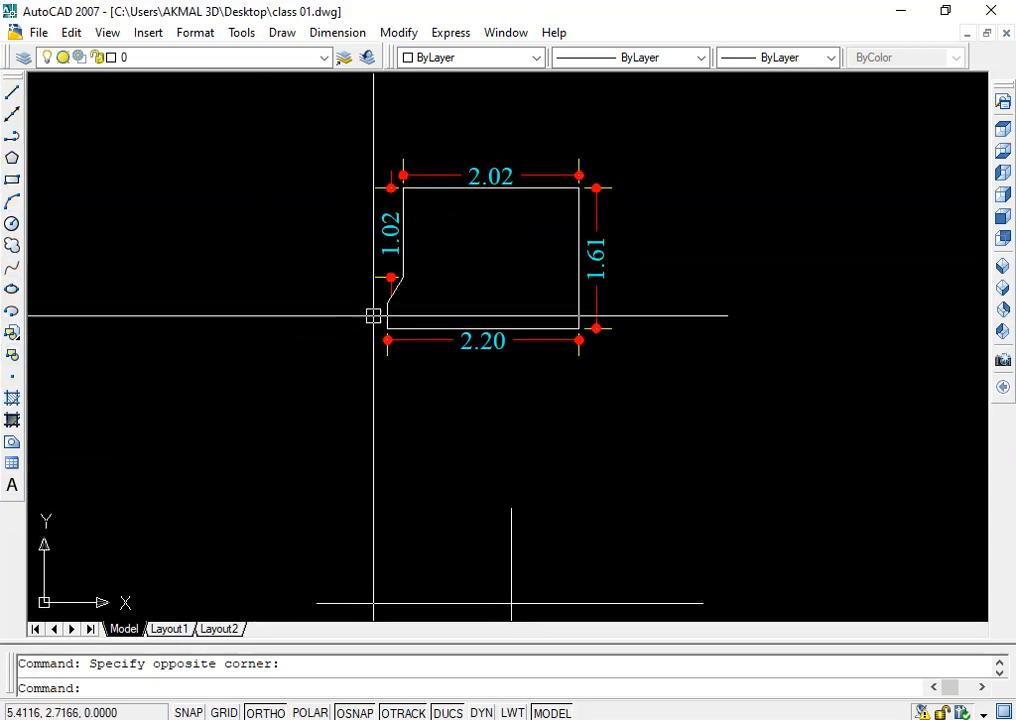